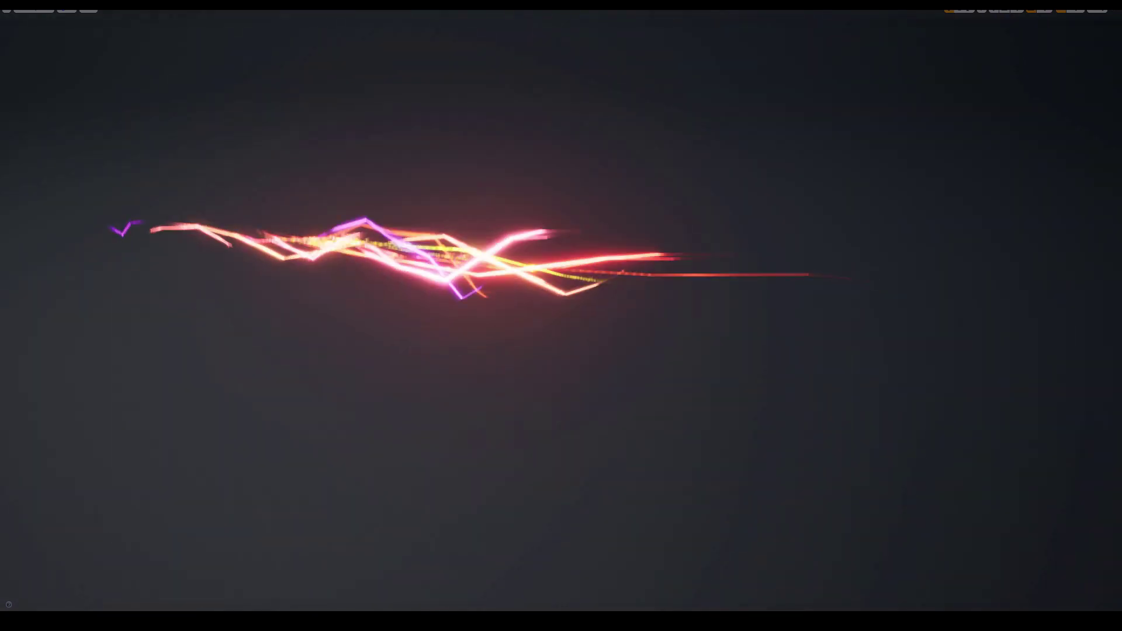
Orbit the game engine preview to view the spiral lightning vertically and then diagonally.
{"action": "left_click_drag", "start_coordinate": [408, 230], "coordinate": [408, 230]}
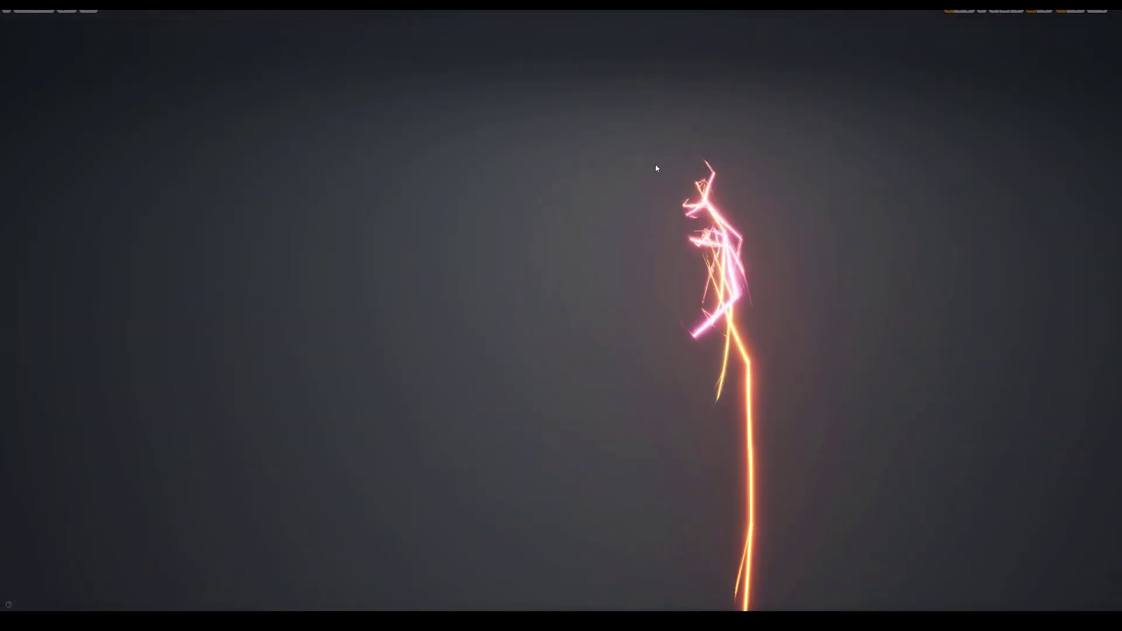
{"action": "left_click_drag", "start_coordinate": [788, 165], "coordinate": [788, 165]}
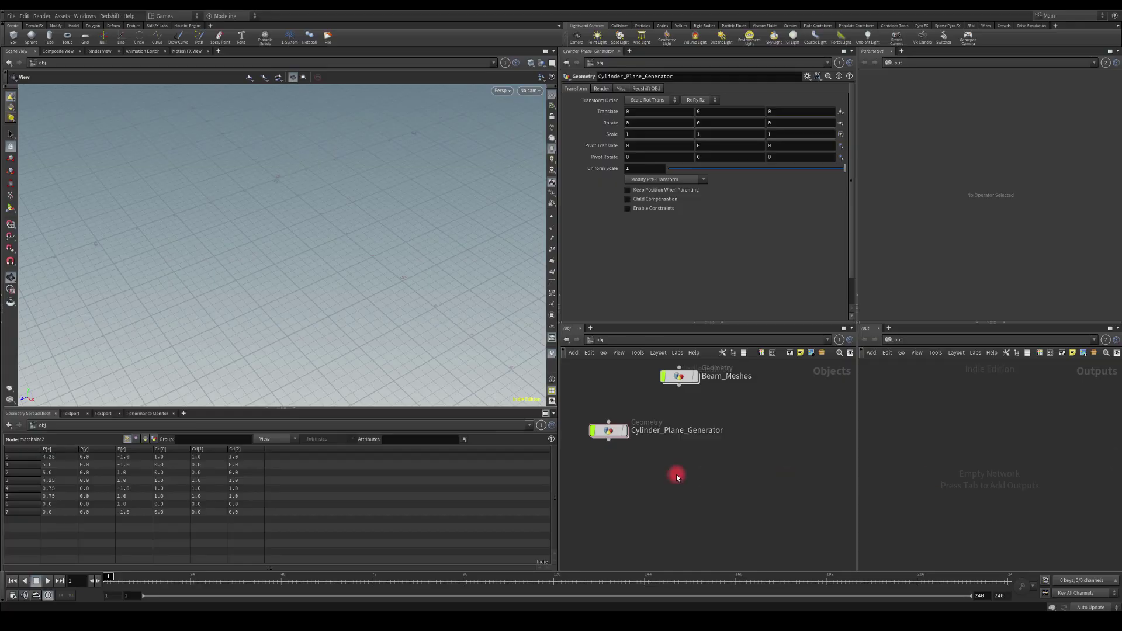
Add a Geometry object below Cylinder_Plane_Generator and name it Spiral_Lightning_Generator.
{"action": "key", "text": "Tab"}
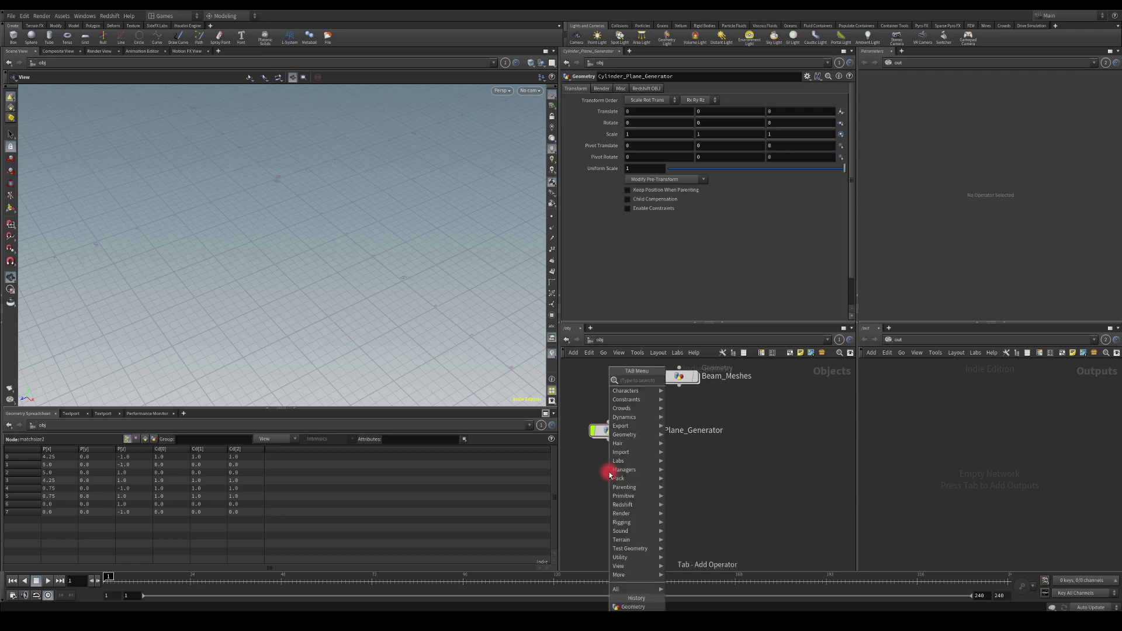
{"action": "type", "text": "geo"}
{"action": "key", "text": "Return"}
{"action": "left_click", "coordinate": [610, 475]}
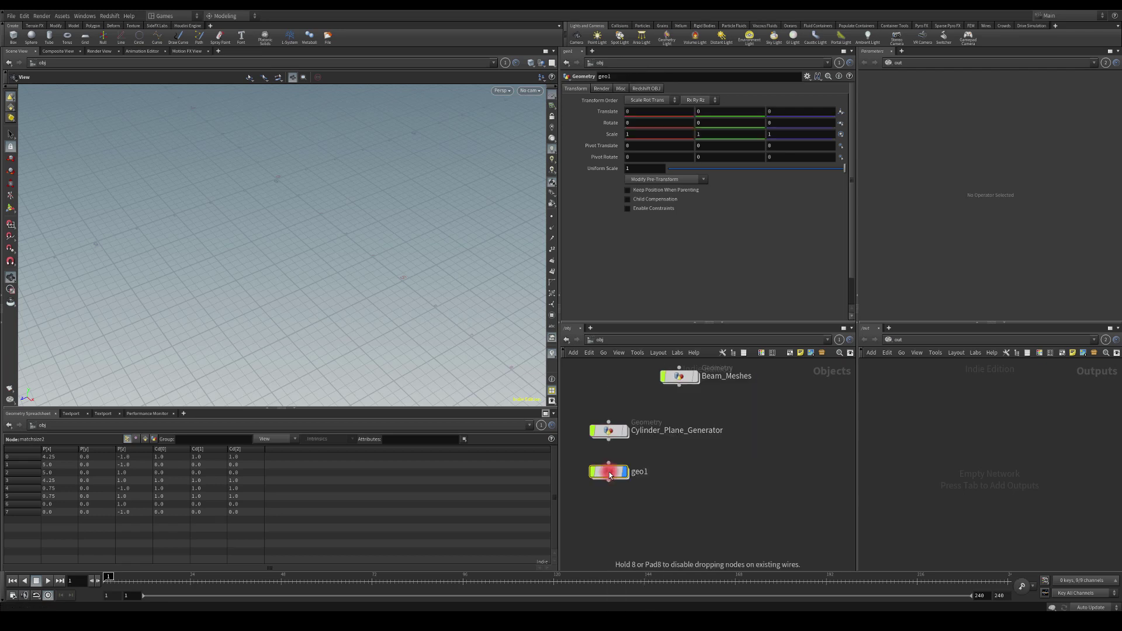
{"action": "double_click", "coordinate": [649, 473]}
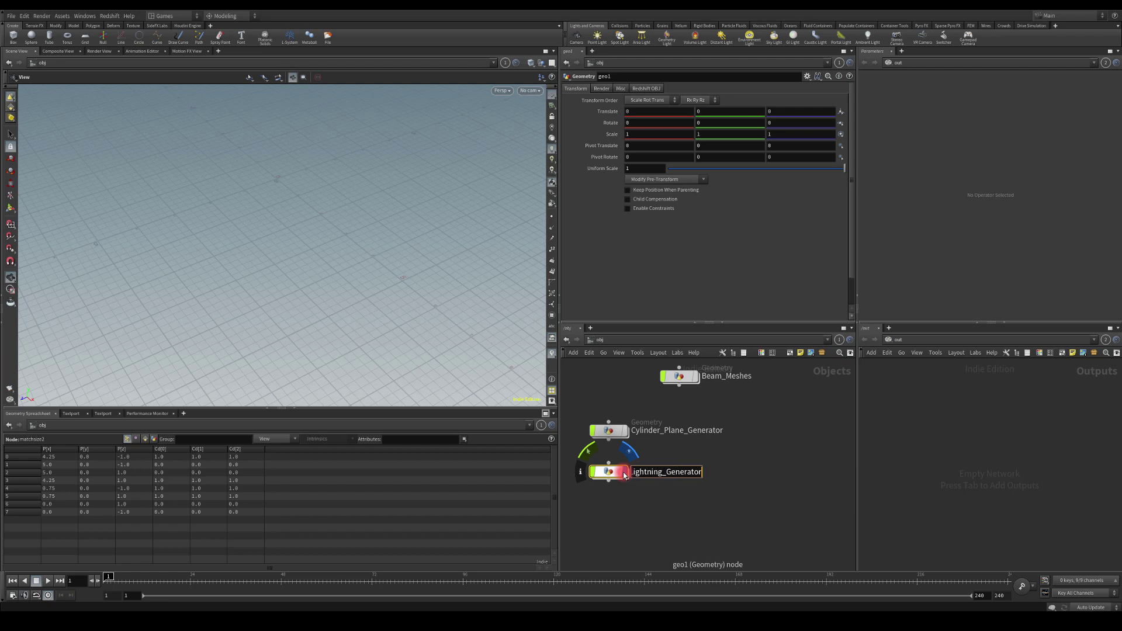
{"action": "key", "text": "Return"}
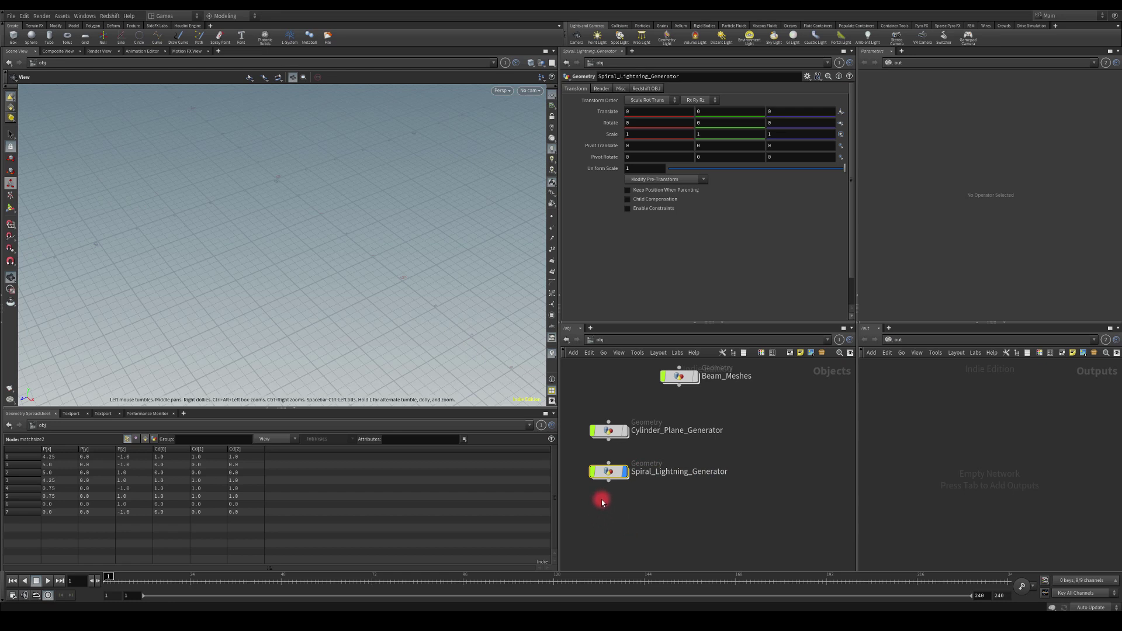
{"action": "middle_click_drag", "start_coordinate": [602, 499], "coordinate": [634, 474]}
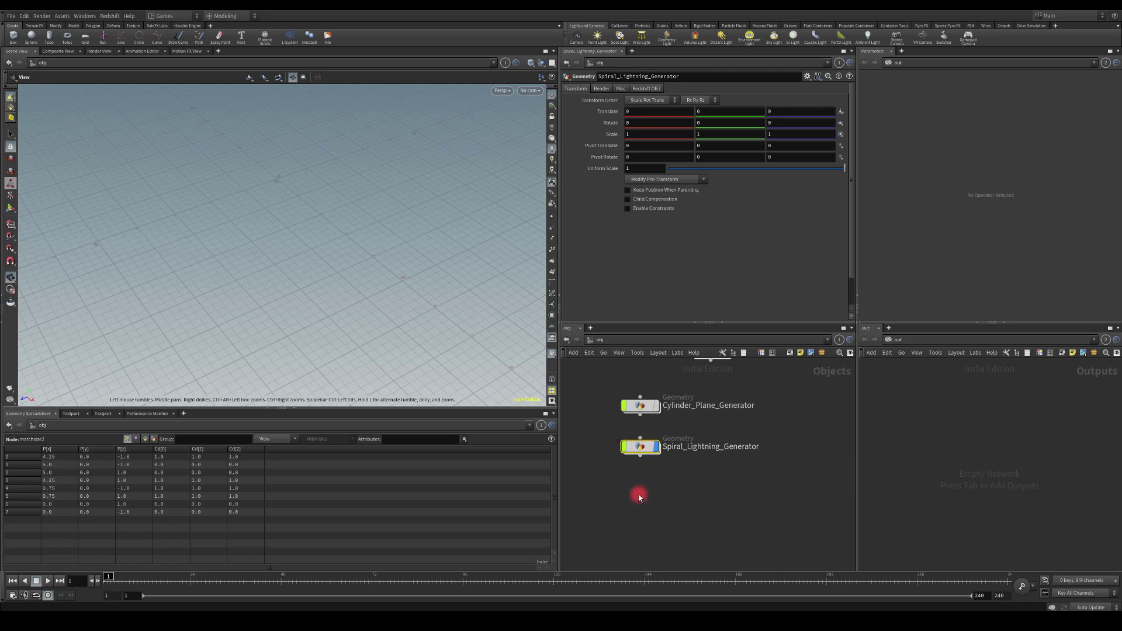
Inside Spiral_Lightning_Generator, add a Labs Spiral node named spiral1.
{"action": "double_click", "coordinate": [639, 446]}
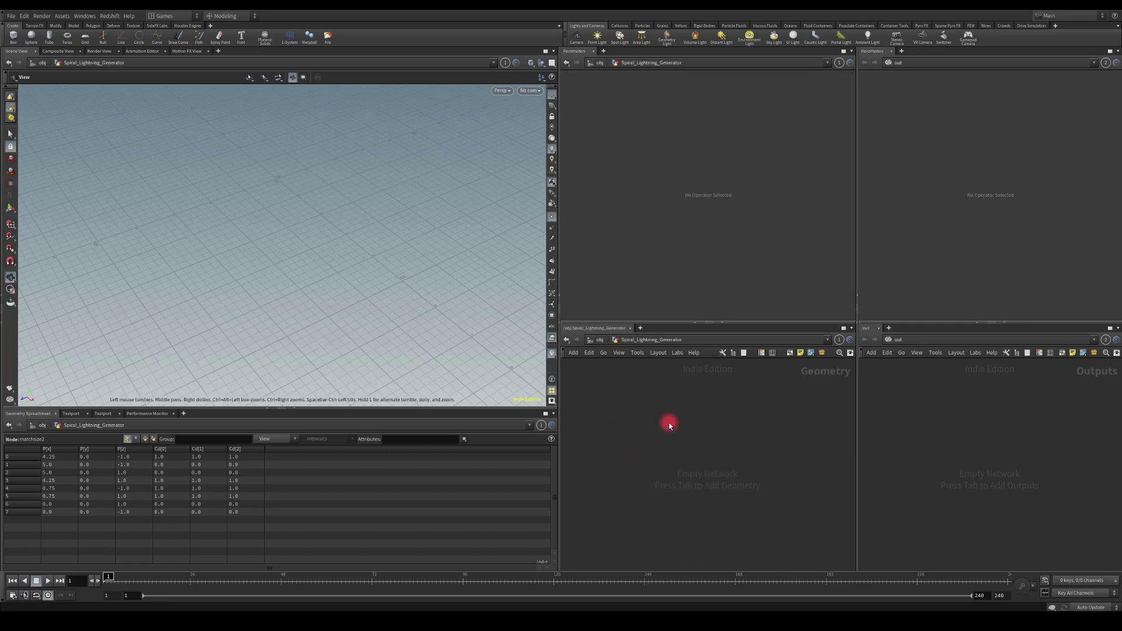
{"action": "key", "text": "Tab"}
{"action": "type", "text": "spri"}
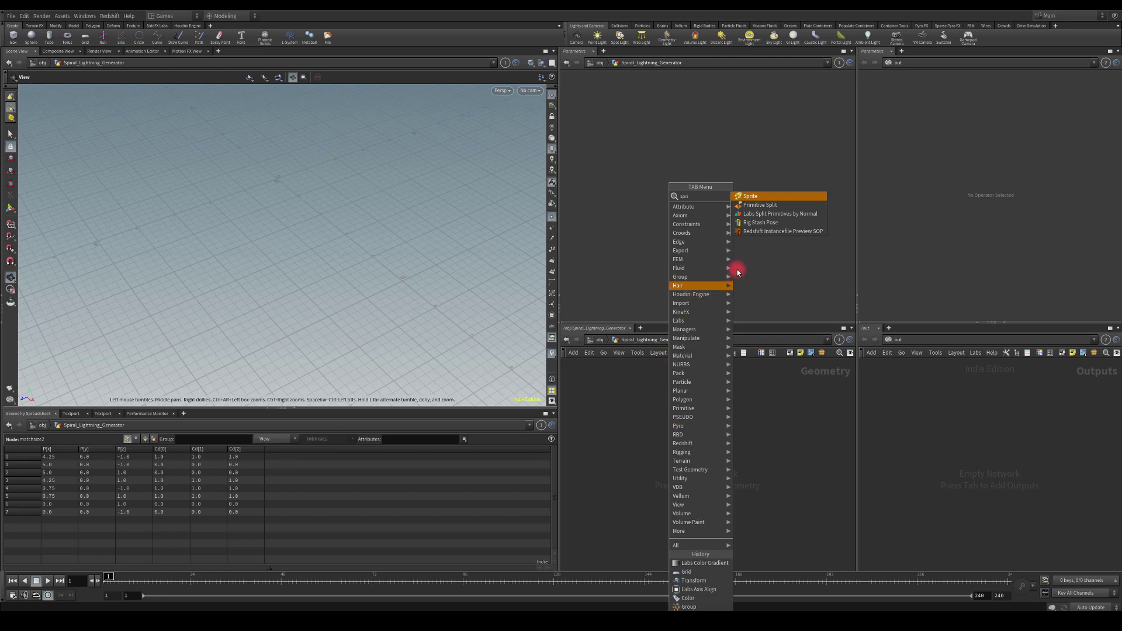
{"action": "key", "text": "BackSpace"}
{"action": "key", "text": "BackSpace"}
{"action": "type", "text": "i"}
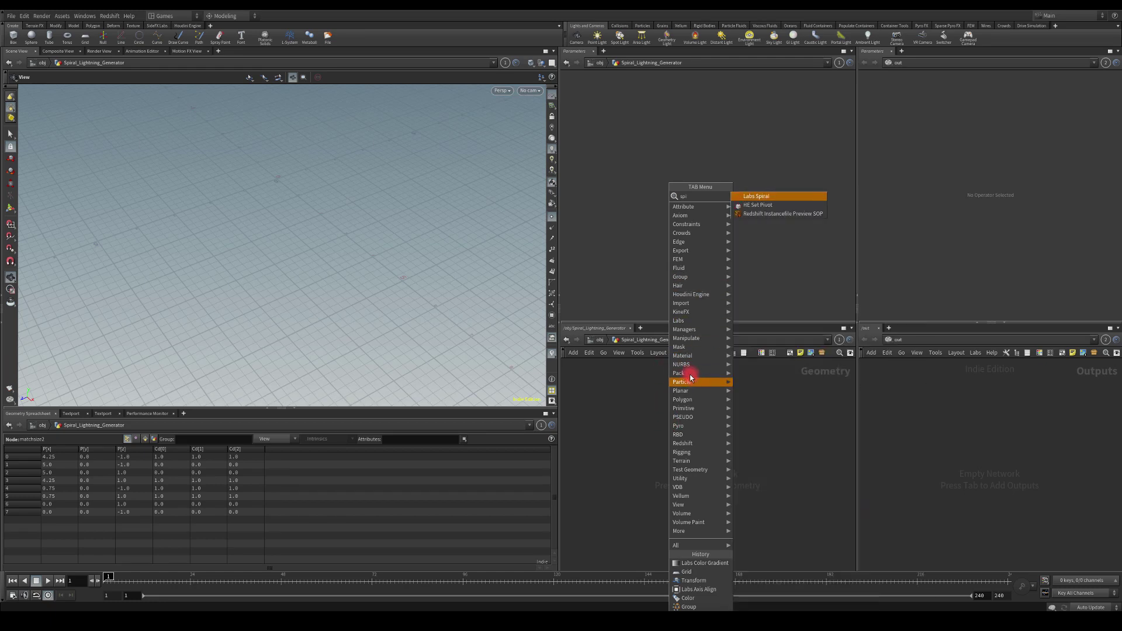
{"action": "left_click", "coordinate": [759, 200]}
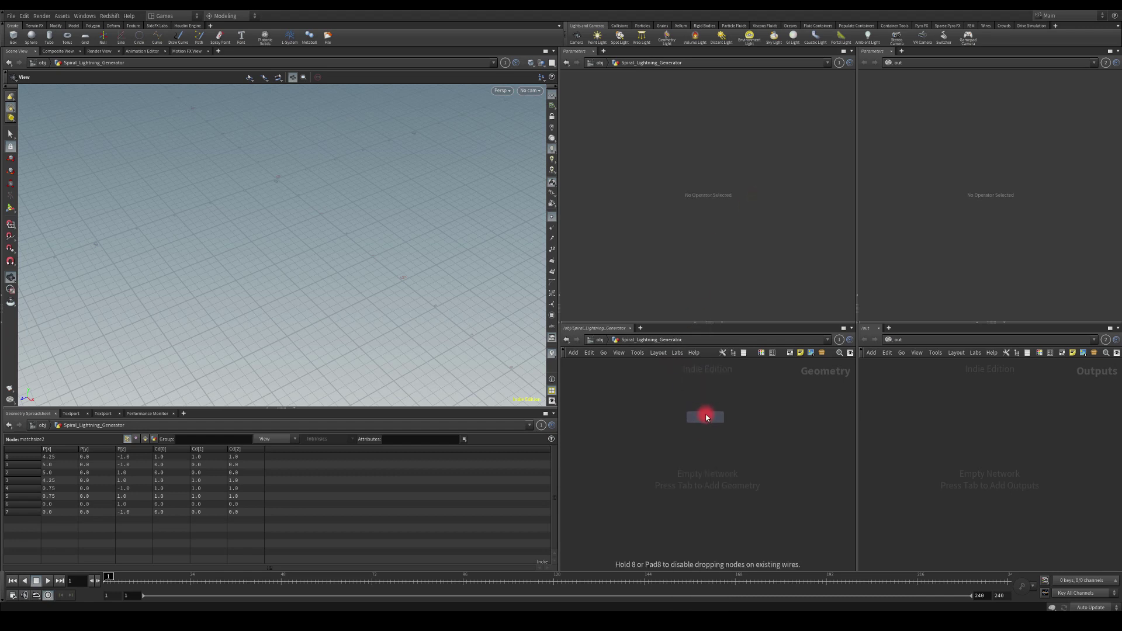
{"action": "left_click", "coordinate": [705, 413]}
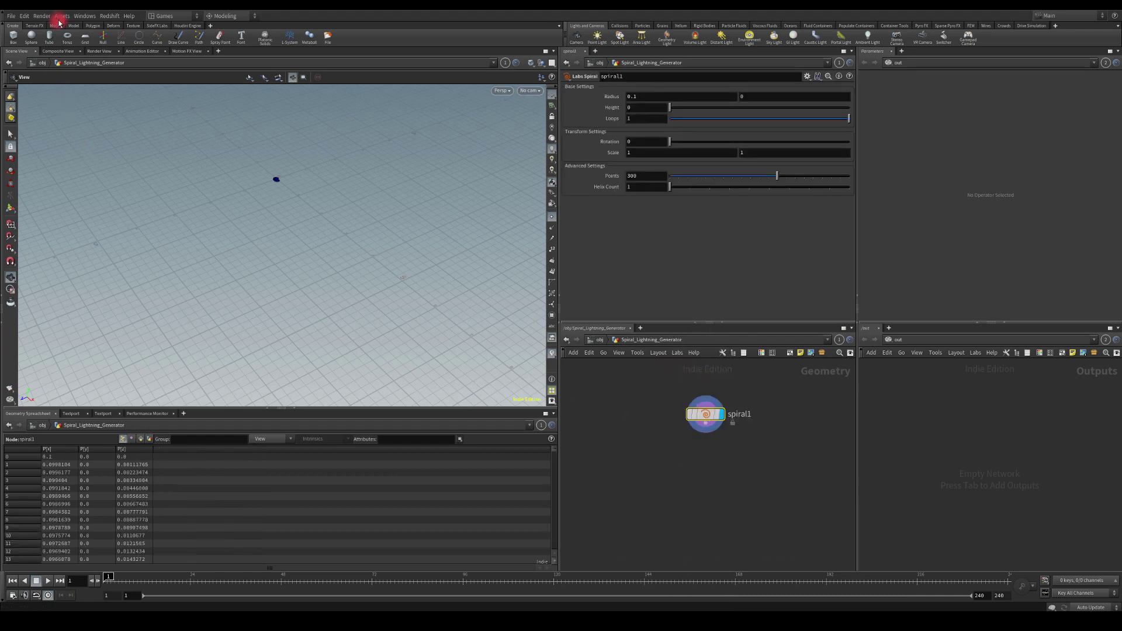
Bring up the SideFX Labs shelf, checking the shelf and desktop lists while keeping the Games desktop.
{"action": "left_click", "coordinate": [158, 26]}
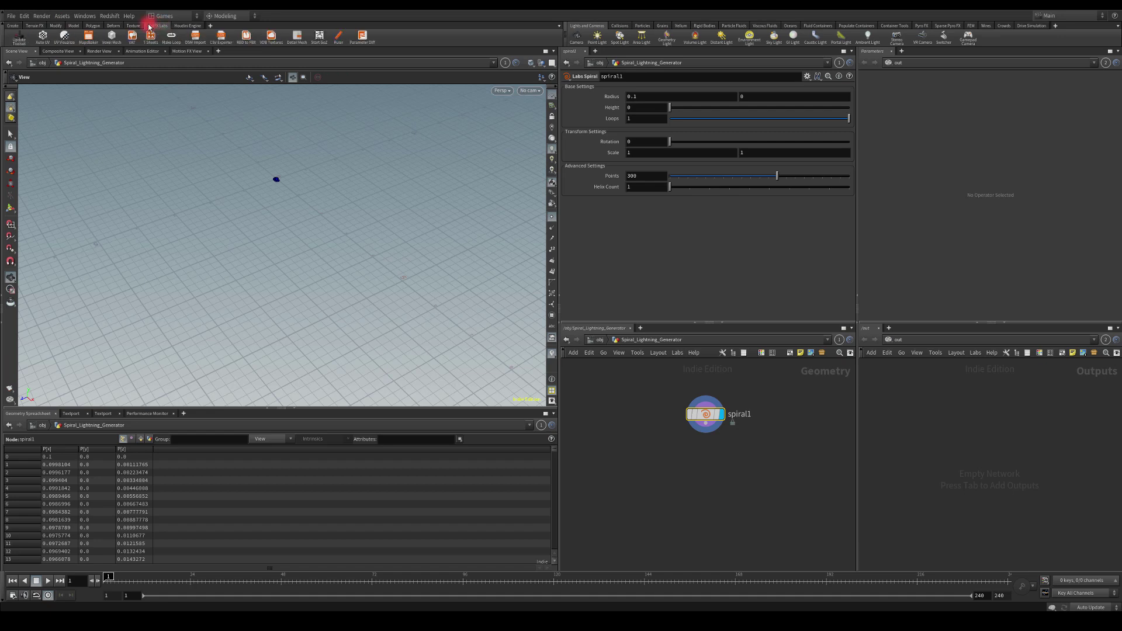
{"action": "left_click", "coordinate": [211, 27]}
{"action": "mouse_move", "coordinate": [217, 58]}
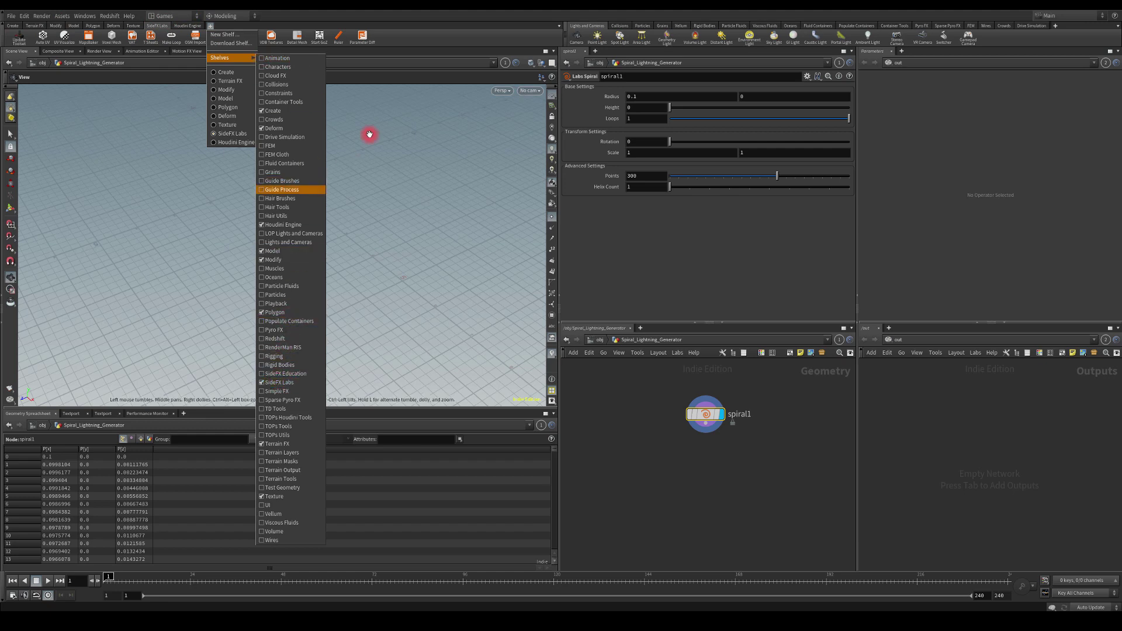
{"action": "left_click", "coordinate": [407, 32]}
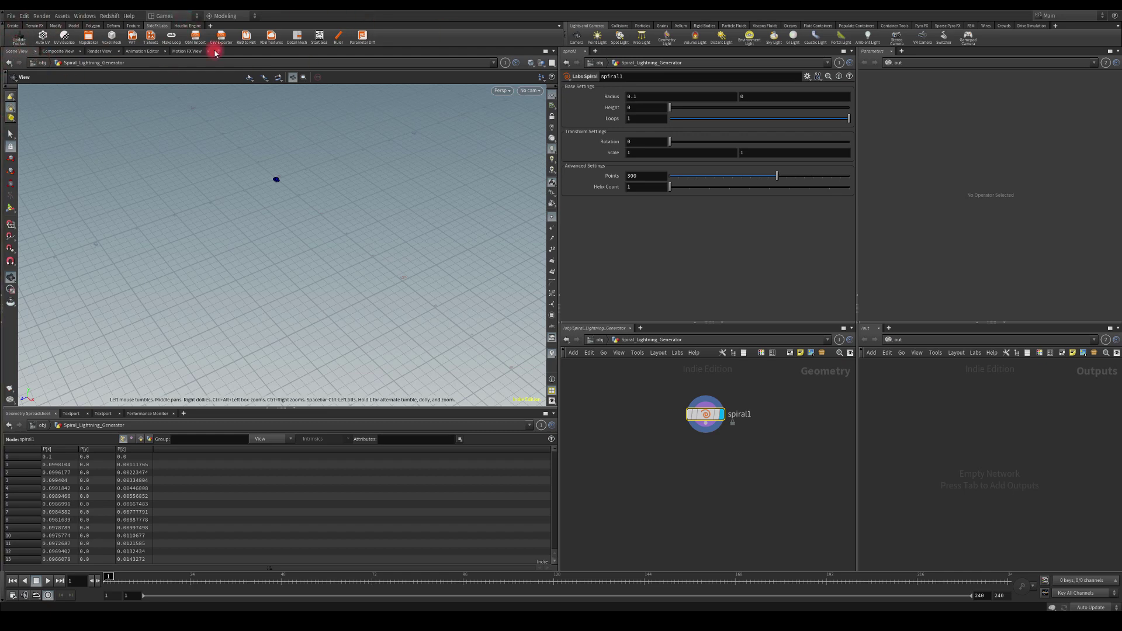
{"action": "right_click", "coordinate": [154, 27]}
{"action": "left_click", "coordinate": [165, 45]}
{"action": "left_click", "coordinate": [161, 16]}
{"action": "left_click", "coordinate": [148, 19]}
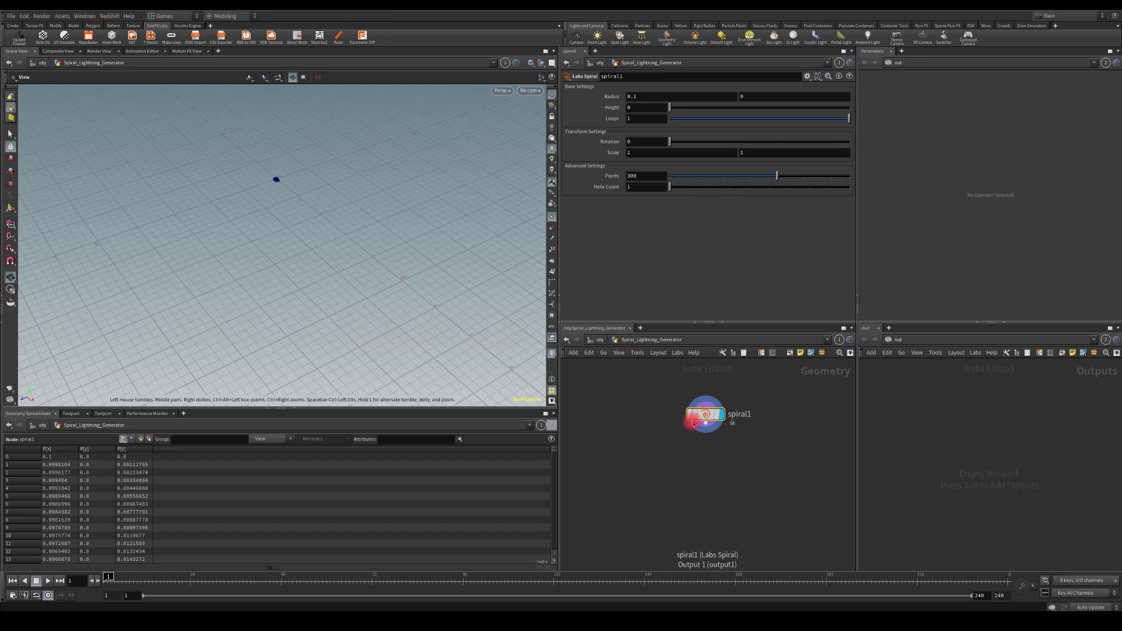
Frame the spiral in the viewport and toggle its point display while inspecting it.
{"action": "middle_click_drag", "start_coordinate": [719, 432], "coordinate": [706, 422]}
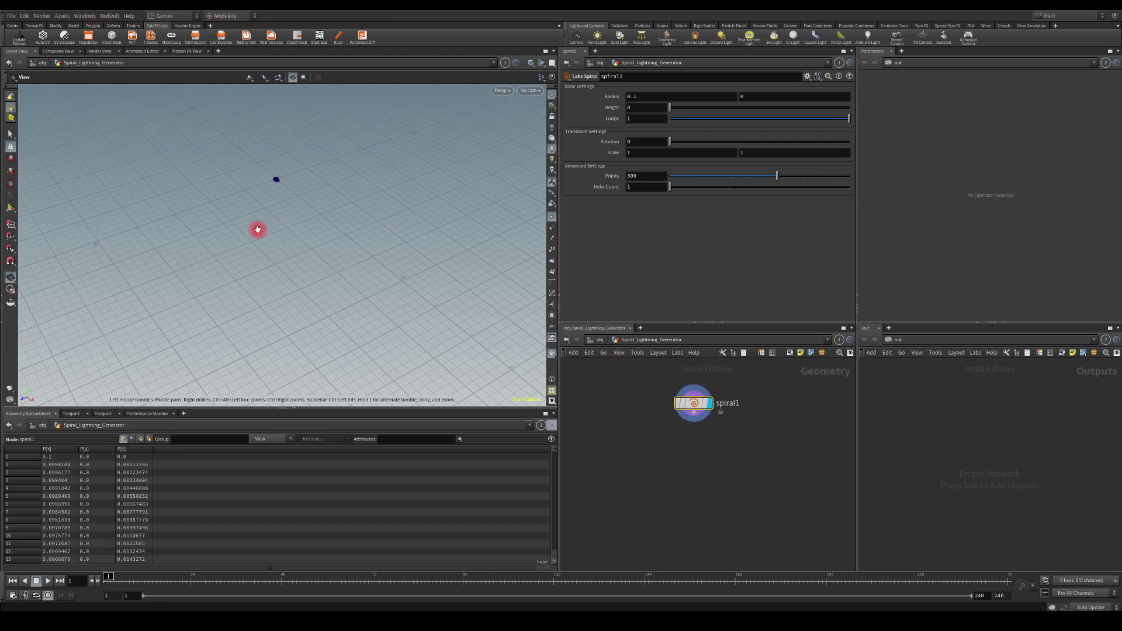
{"action": "key", "text": "f"}
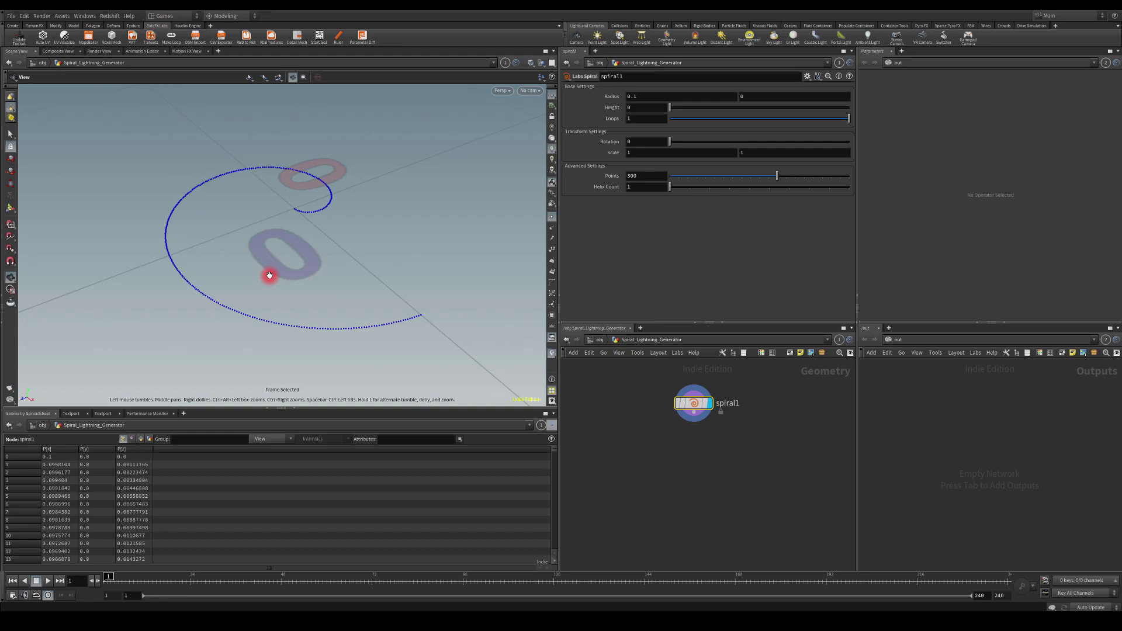
{"action": "left_click_drag", "start_coordinate": [269, 275], "coordinate": [260, 228]}
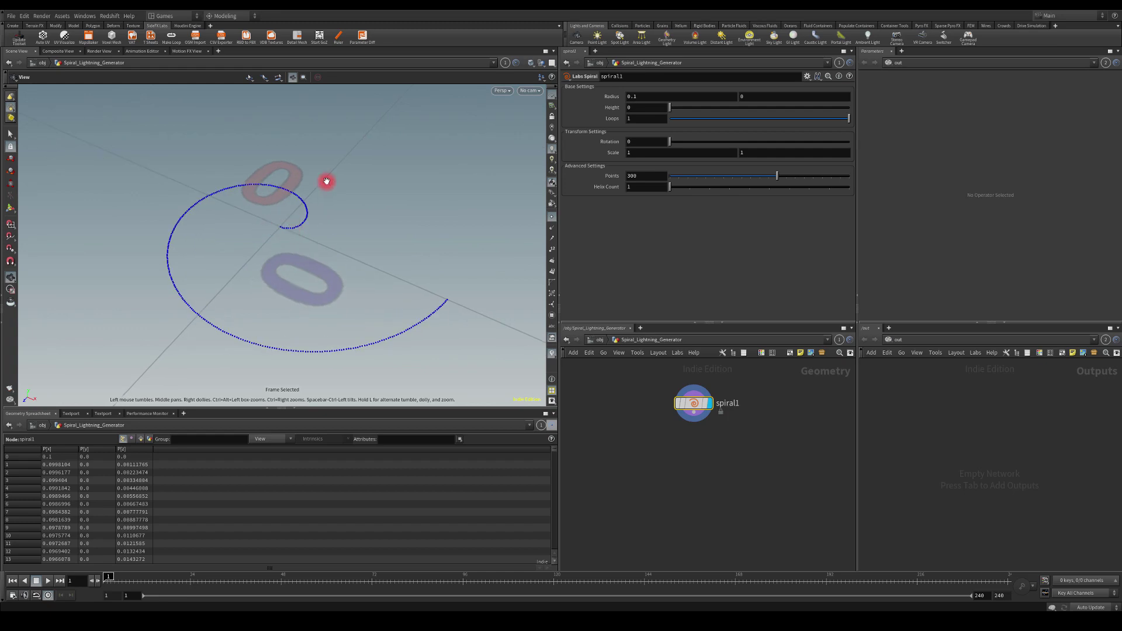
{"action": "left_click", "coordinate": [552, 218]}
{"action": "left_click", "coordinate": [552, 217]}
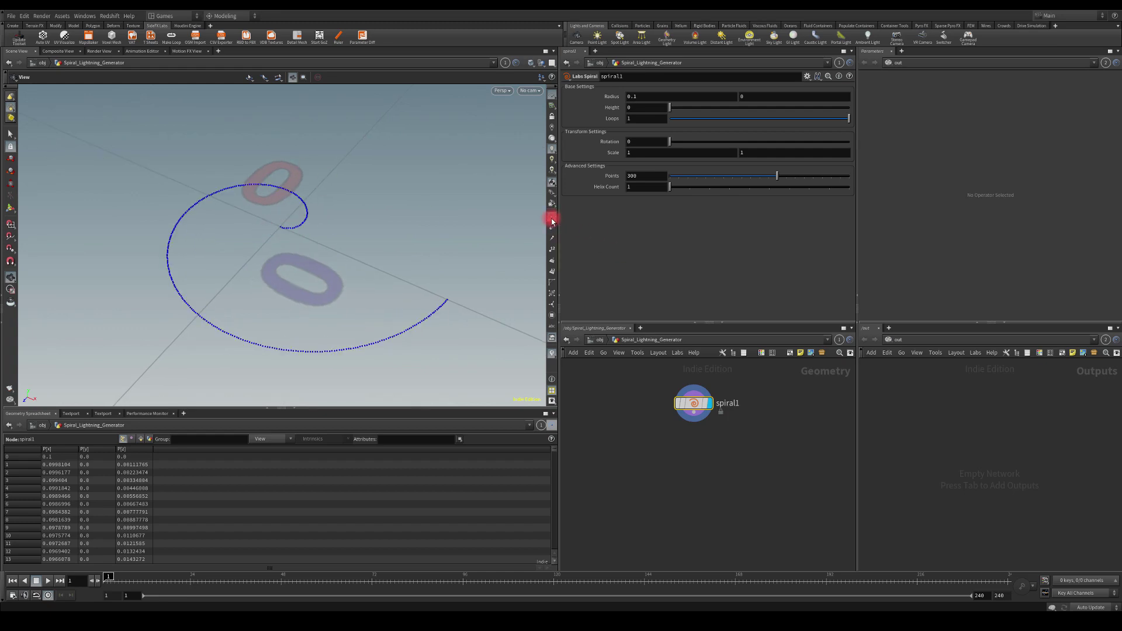
{"action": "left_click", "coordinate": [552, 218]}
{"action": "left_click", "coordinate": [552, 218]}
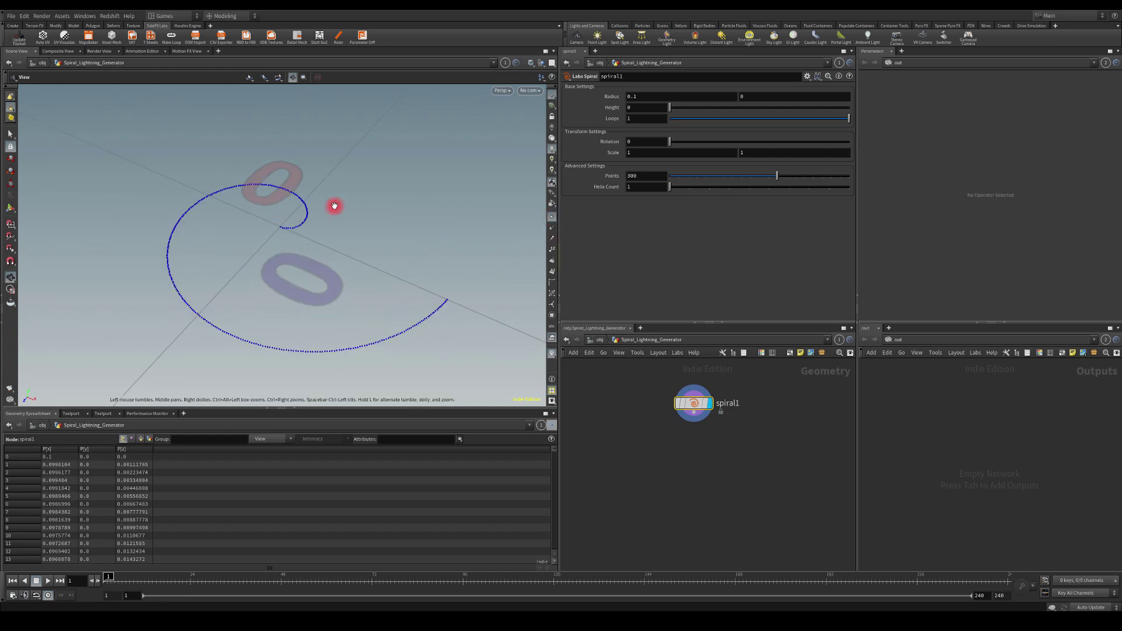
{"action": "left_click_drag", "start_coordinate": [398, 167], "coordinate": [456, 170]}
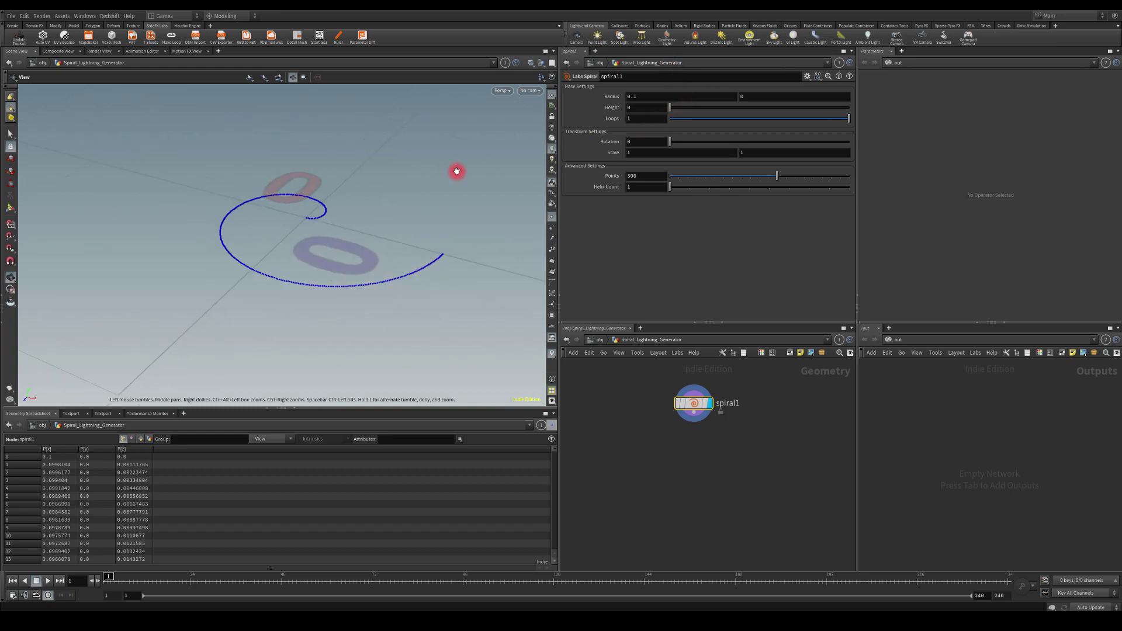
Raise the spiral Height to 1 and set Loops to 2 to form a helix.
{"action": "left_click_drag", "start_coordinate": [670, 107], "coordinate": [688, 108]}
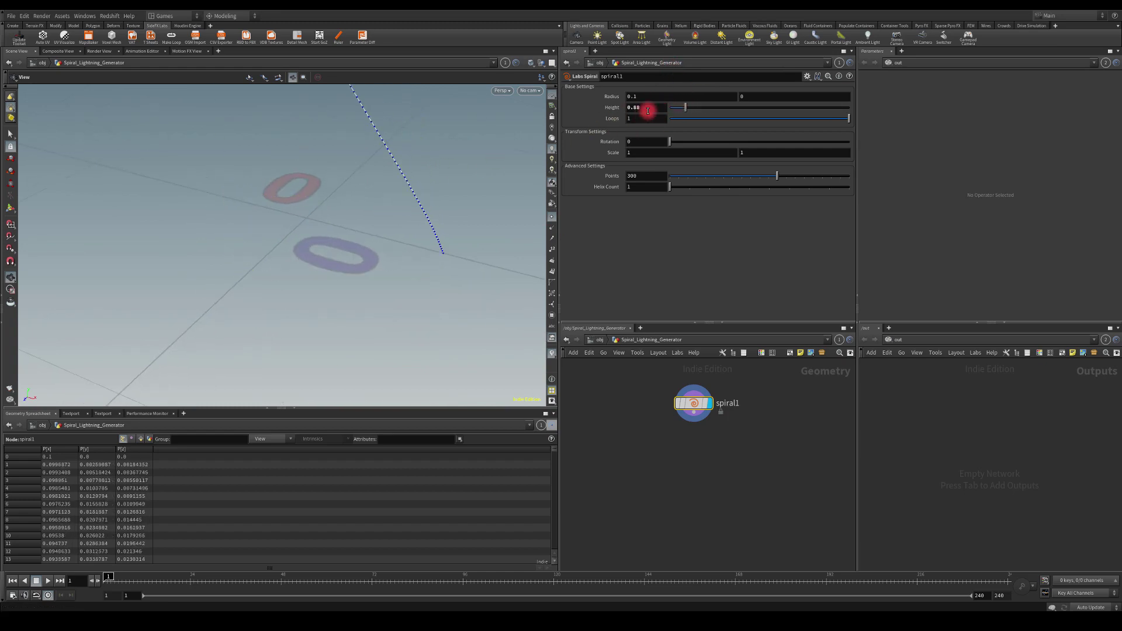
{"action": "left_click_drag", "start_coordinate": [418, 178], "coordinate": [310, 222]}
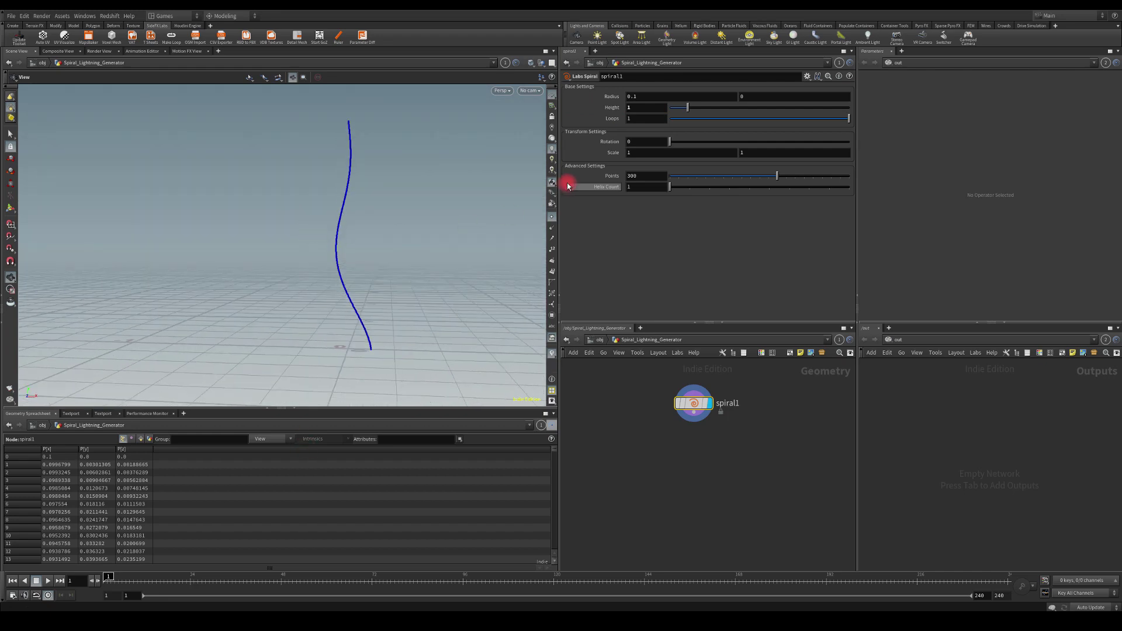
{"action": "double_click", "coordinate": [649, 119]}
{"action": "type", "text": "2"}
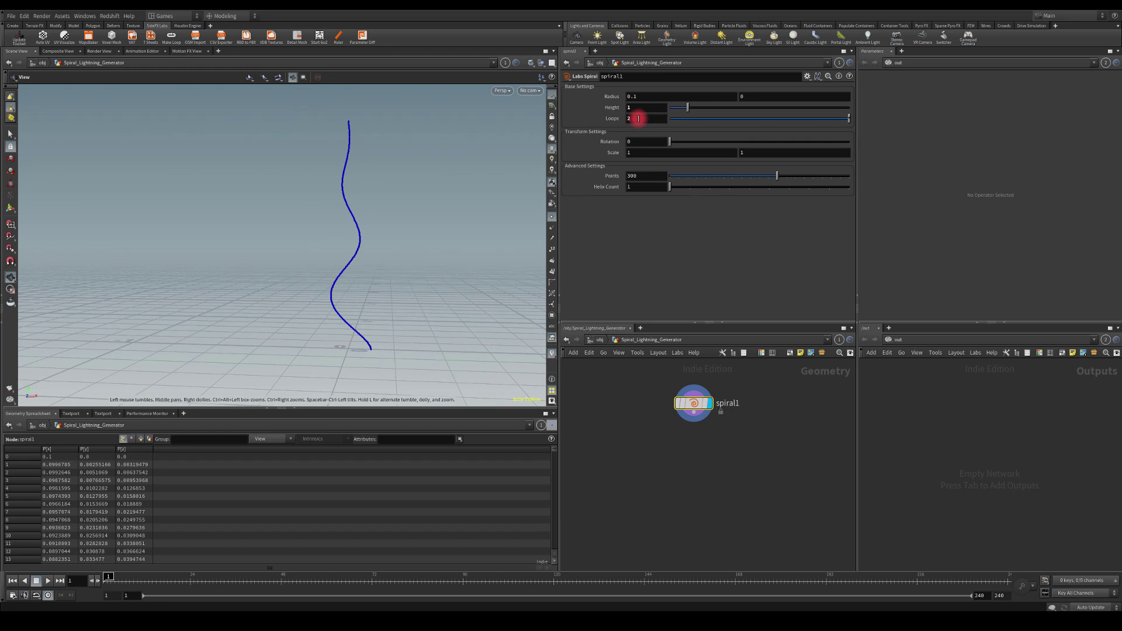
{"action": "left_click_drag", "start_coordinate": [378, 269], "coordinate": [600, 143]}
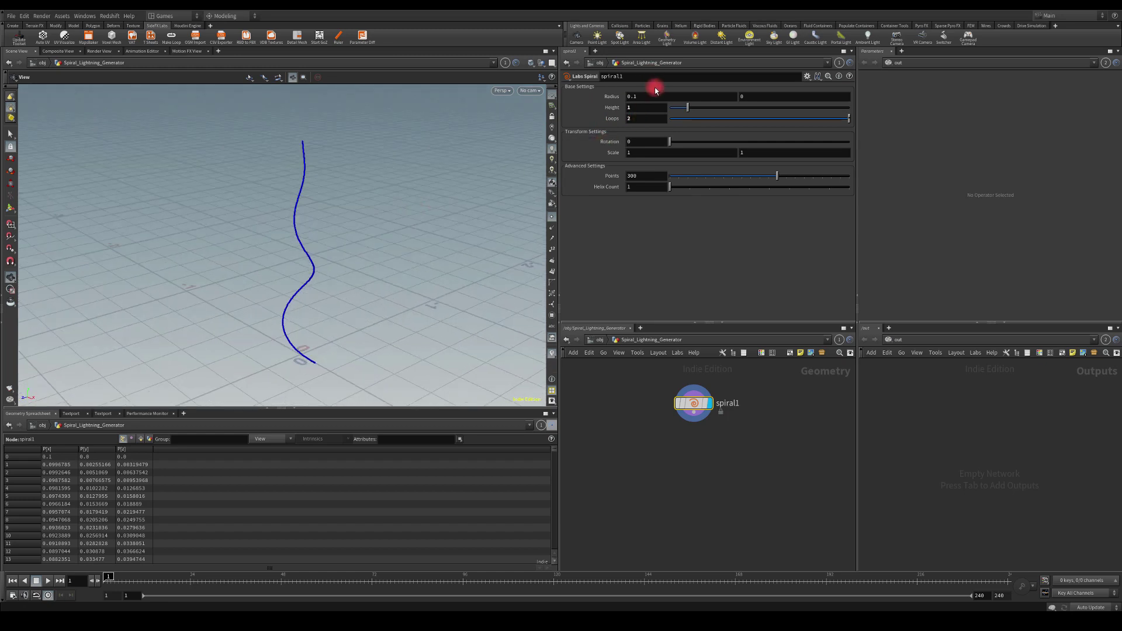
Try a radius of .5, then set both start and end radius to .3.
{"action": "double_click", "coordinate": [644, 100]}
{"action": "type", "text": ".5"}
{"action": "key", "text": "Return"}
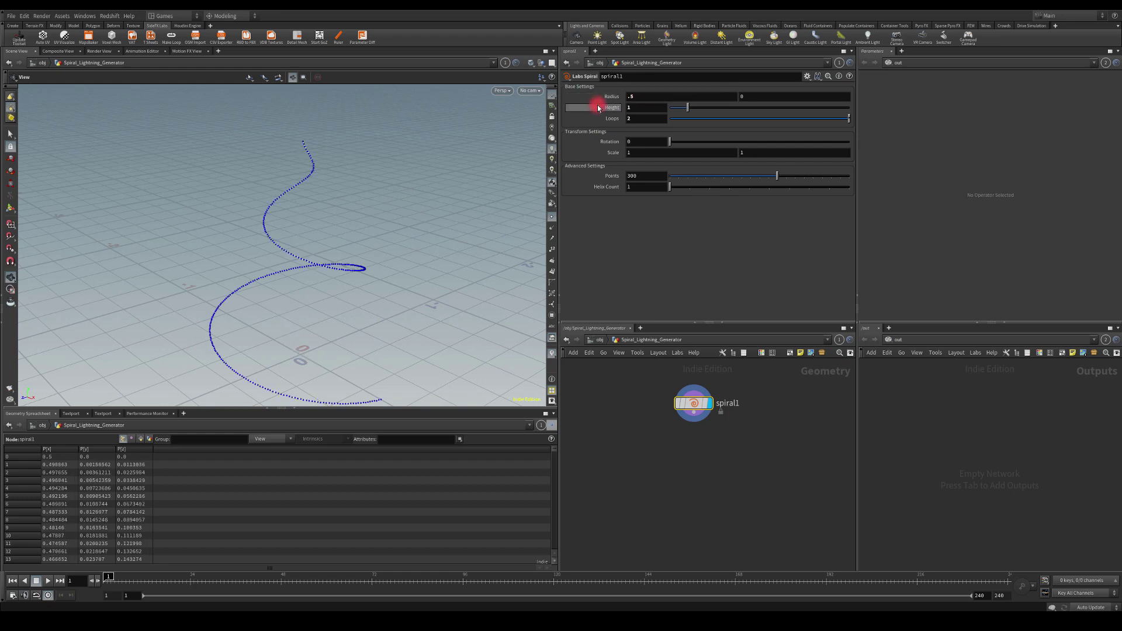
{"action": "double_click", "coordinate": [729, 97]}
{"action": "type", "text": ".3"}
{"action": "key", "text": "Return"}
{"action": "double_click", "coordinate": [646, 96]}
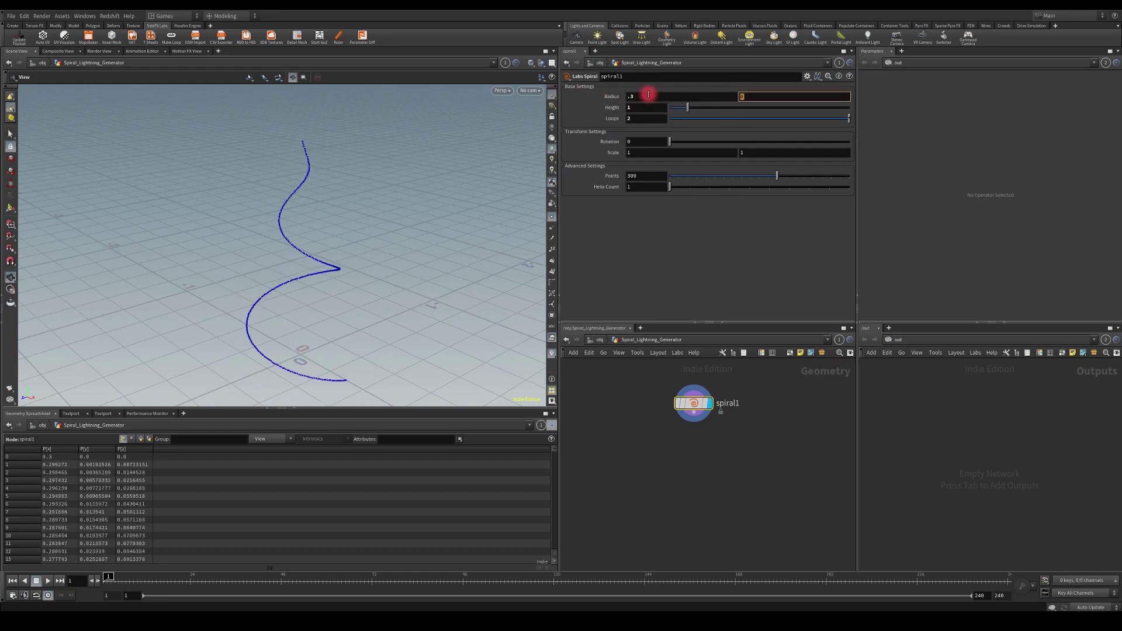
{"action": "type", "text": ".3"}
{"action": "key", "text": "Return"}
{"action": "left_click_drag", "start_coordinate": [387, 240], "coordinate": [557, 156]}
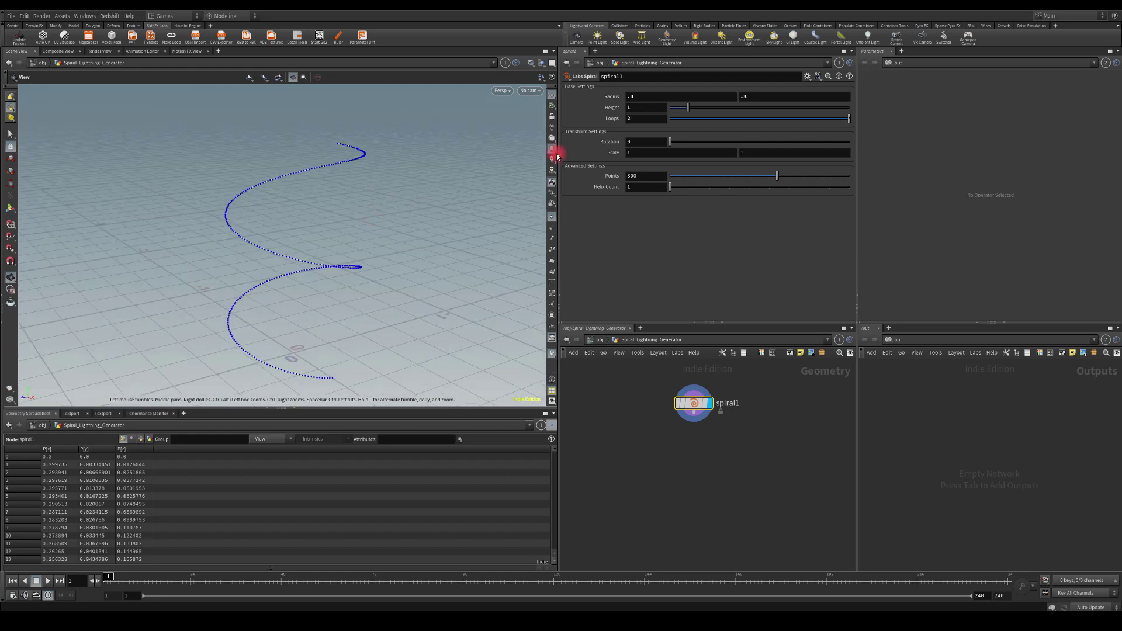
Test a tapered end radius of .1, reset it to .3, and view the helix side-on.
{"action": "double_click", "coordinate": [751, 97]}
{"action": "type", "text": ".1"}
{"action": "key", "text": "Return"}
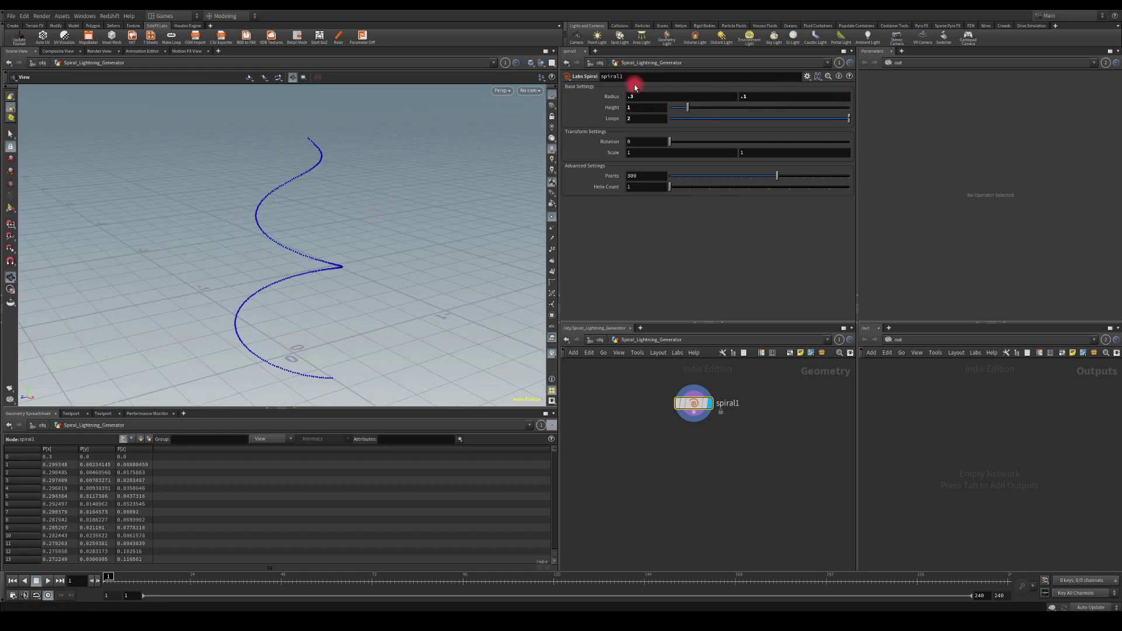
{"action": "left_click_drag", "start_coordinate": [398, 223], "coordinate": [316, 372]}
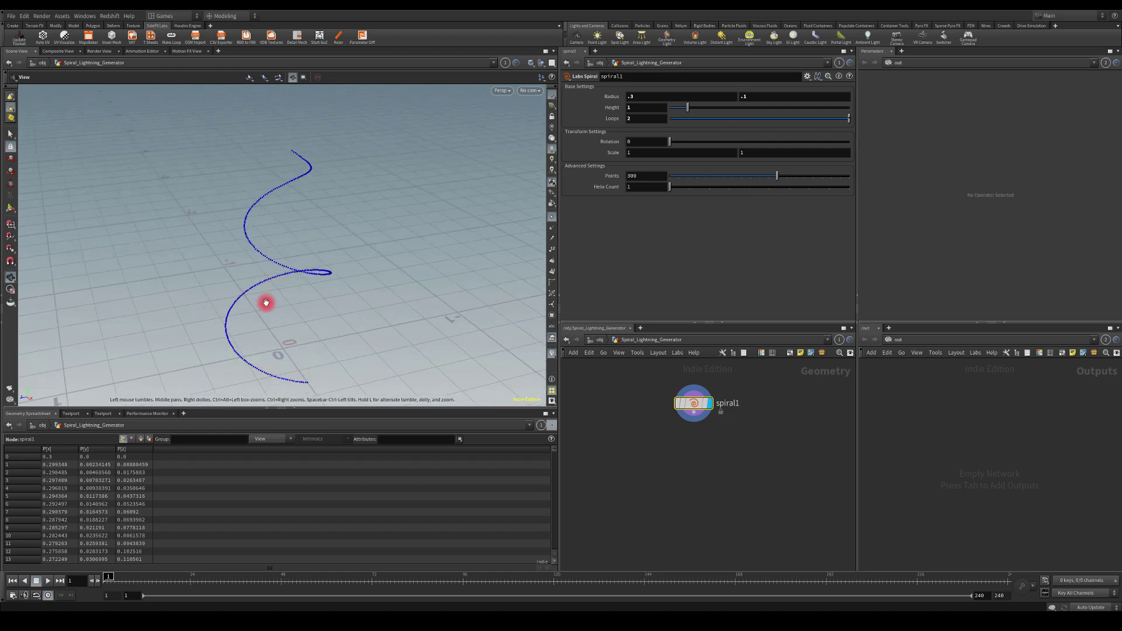
{"action": "middle_click", "coordinate": [623, 94], "text": "ctrl"}
{"action": "left_click_drag", "start_coordinate": [303, 211], "coordinate": [349, 198]}
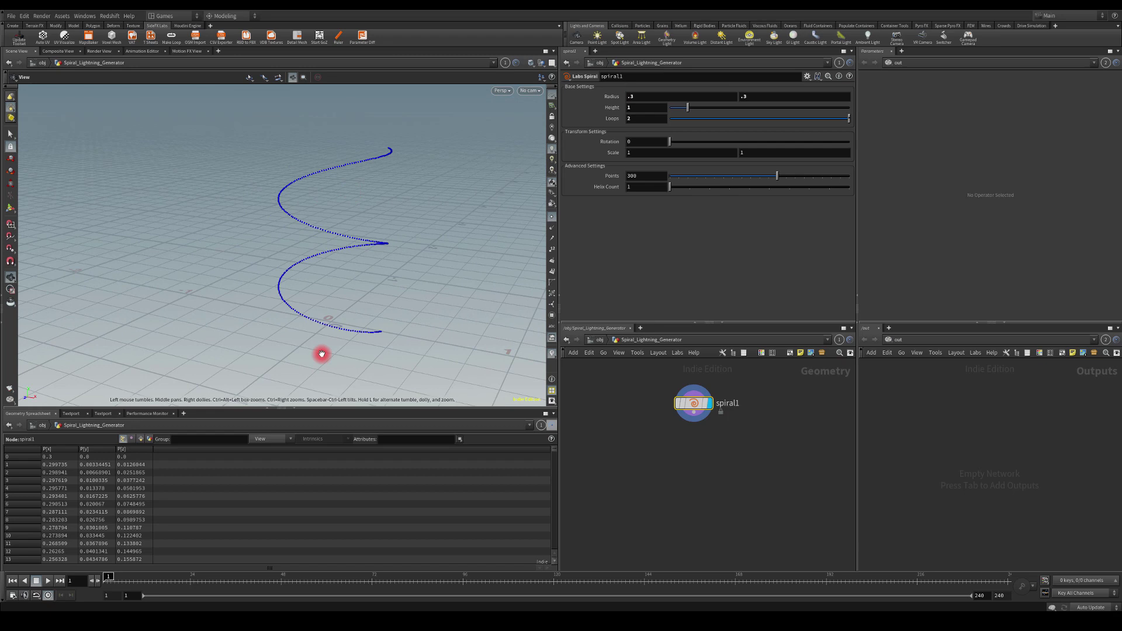
{"action": "left_click_drag", "start_coordinate": [328, 318], "coordinate": [330, 301]}
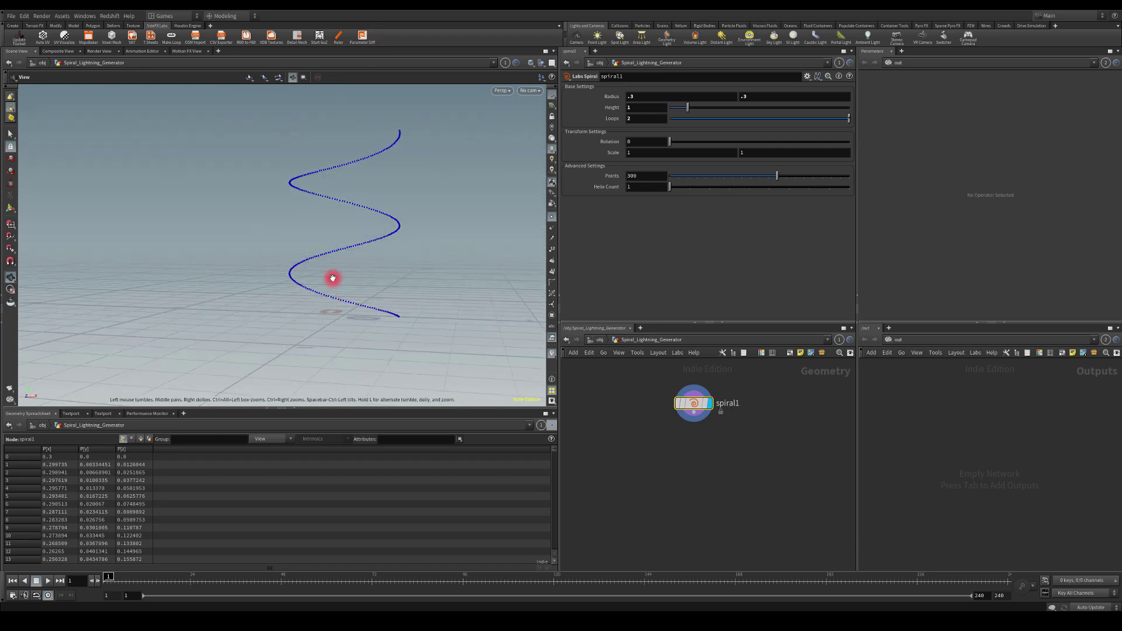
{"action": "left_click_drag", "start_coordinate": [437, 226], "coordinate": [667, 171]}
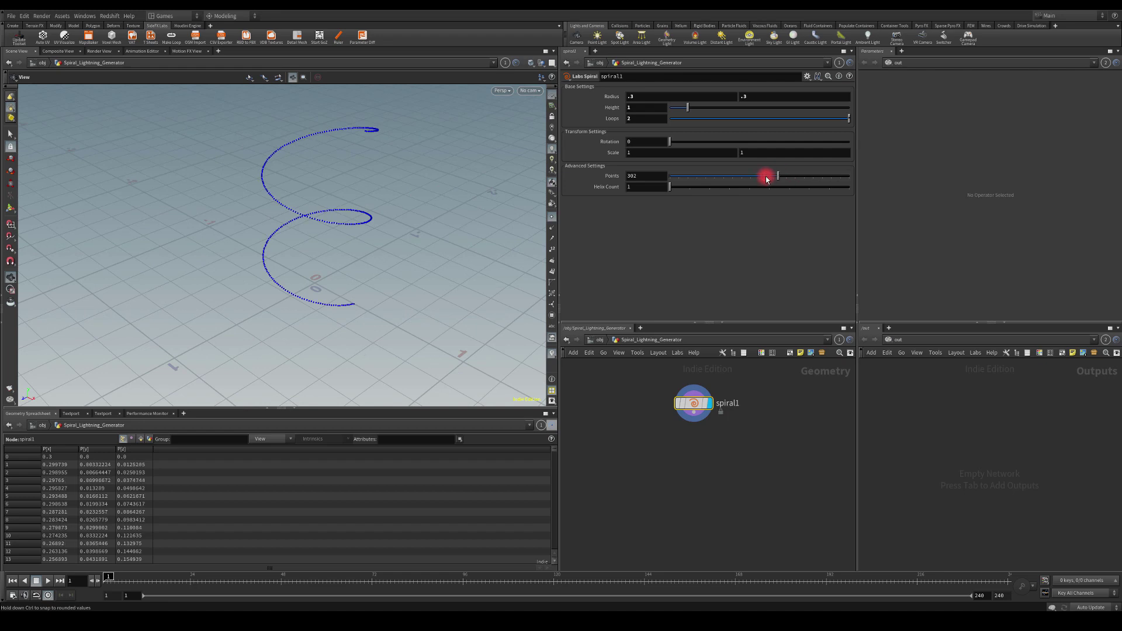
Lower the spiral's Points from 108 to 50, then orbit to check the sparser helix.
{"action": "left_click_drag", "start_coordinate": [766, 179], "coordinate": [704, 176]}
{"action": "left_click", "coordinate": [644, 177]}
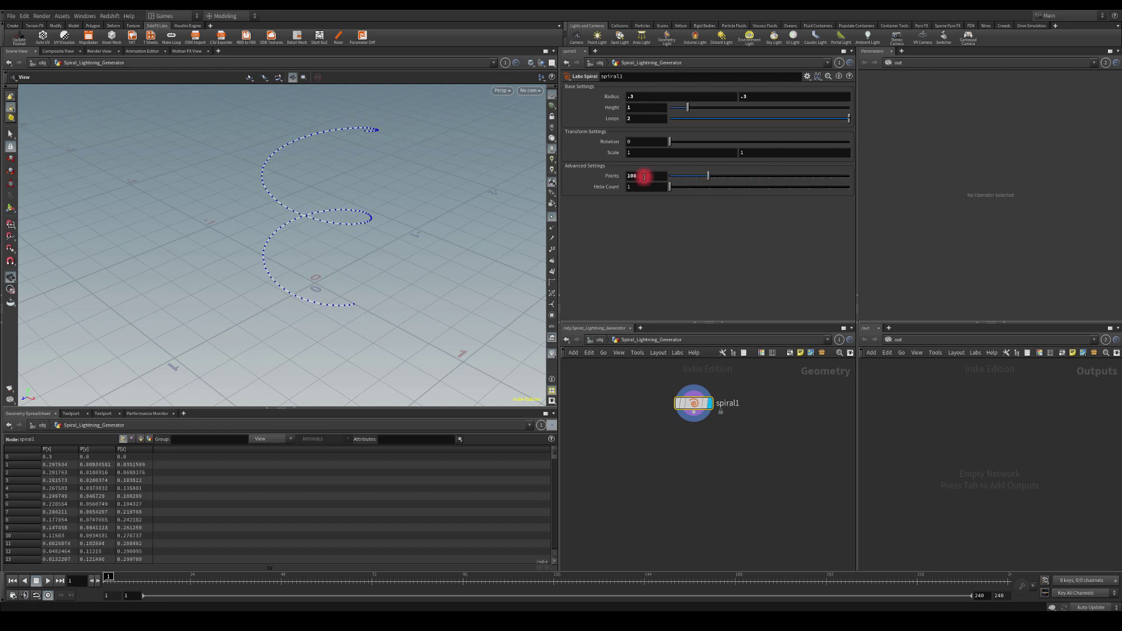
{"action": "type", "text": "50"}
{"action": "key", "text": "Return"}
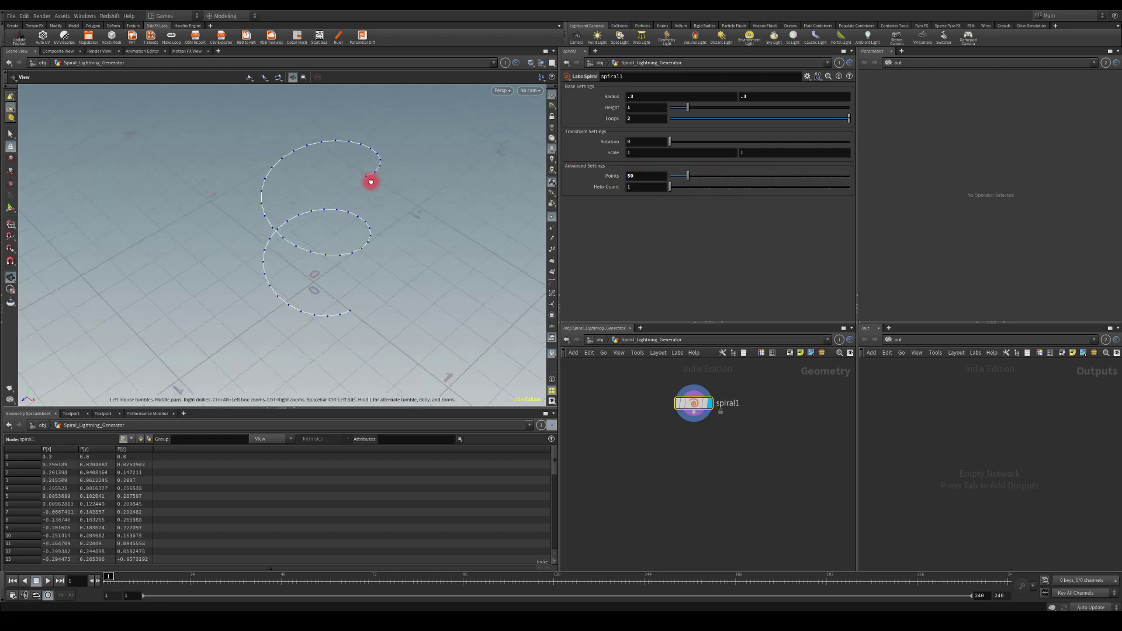
{"action": "mouse_move", "coordinate": [370, 182]}
{"action": "left_mouse_down"}
{"action": "mouse_move", "coordinate": [383, 176]}
{"action": "mouse_move", "coordinate": [381, 186]}
{"action": "left_mouse_up"}
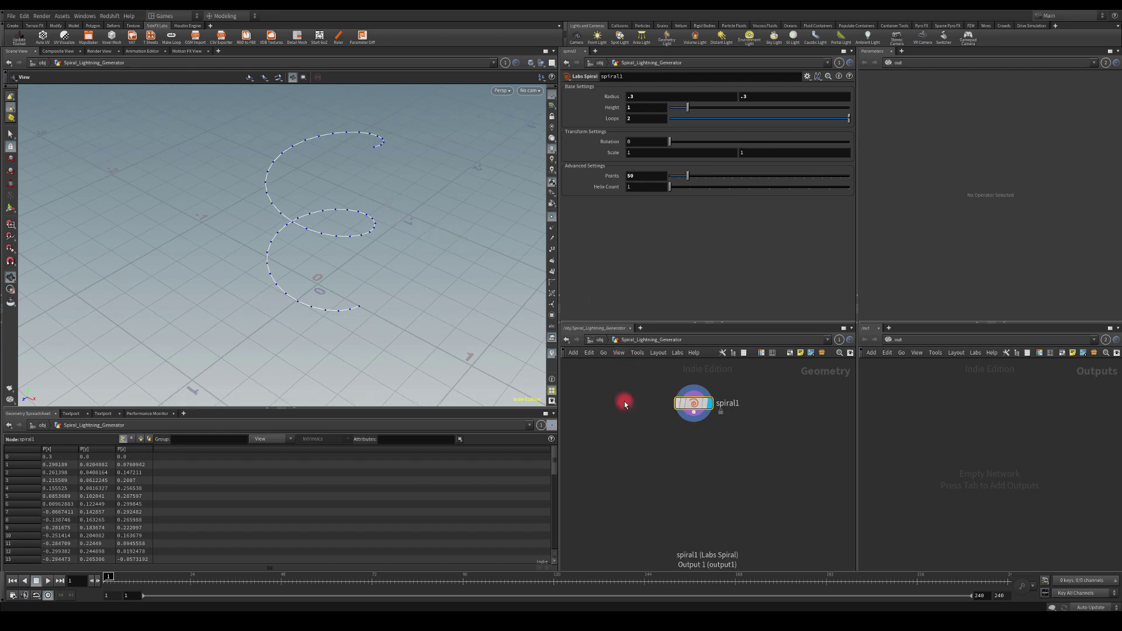
{"action": "left_click_drag", "start_coordinate": [363, 246], "coordinate": [325, 231]}
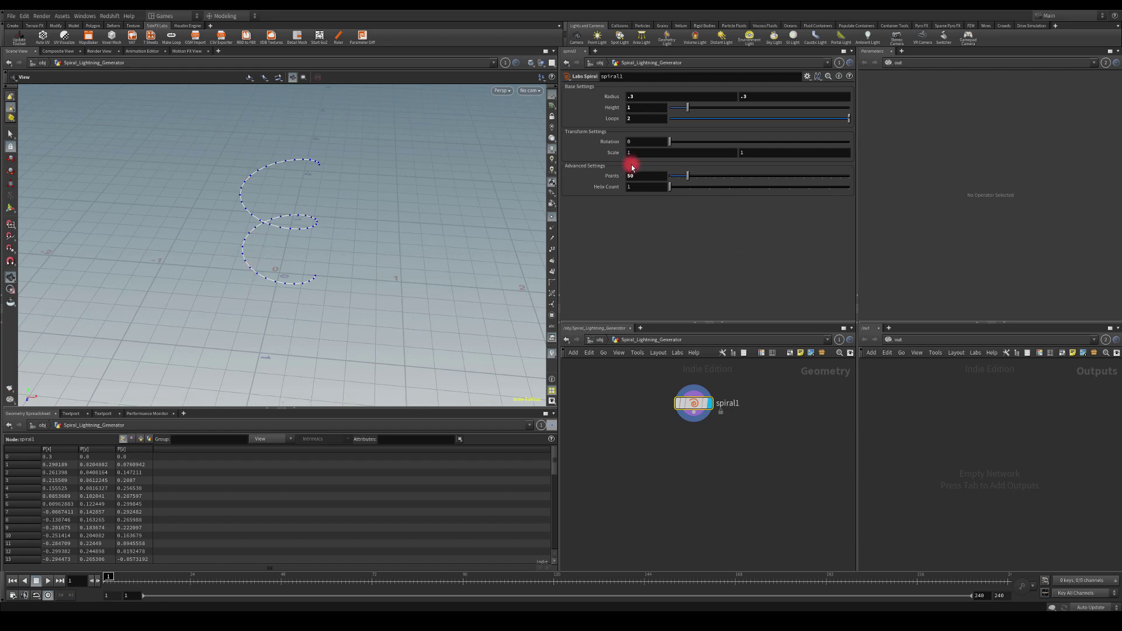
{"action": "mouse_move", "coordinate": [663, 141]}
{"action": "left_mouse_down"}
{"action": "mouse_move", "coordinate": [874, 135]}
{"action": "mouse_move", "coordinate": [550, 119]}
{"action": "mouse_move", "coordinate": [668, 231]}
{"action": "mouse_move", "coordinate": [674, 145]}
{"action": "mouse_move", "coordinate": [834, 142]}
{"action": "mouse_move", "coordinate": [646, 154]}
{"action": "left_mouse_up"}
Add a Transform node after spiral1 and make it the displayed node.
{"action": "left_click", "coordinate": [694, 414]}
{"action": "key", "text": "Tab"}
{"action": "type", "text": "tra"}
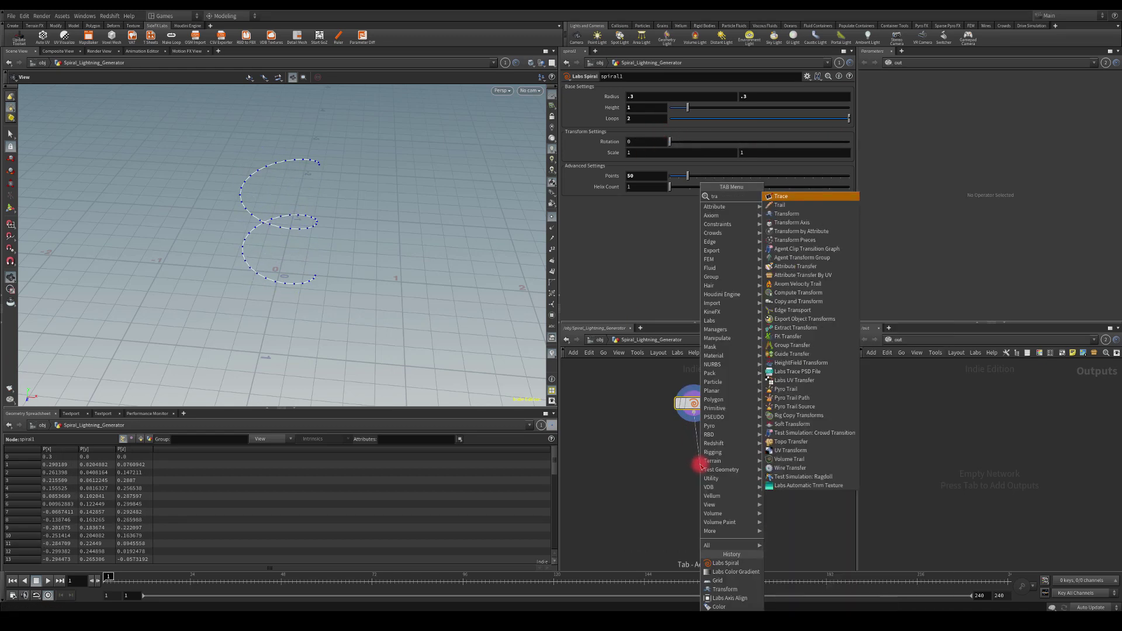
{"action": "type", "text": "ns"}
{"action": "key", "text": "Return"}
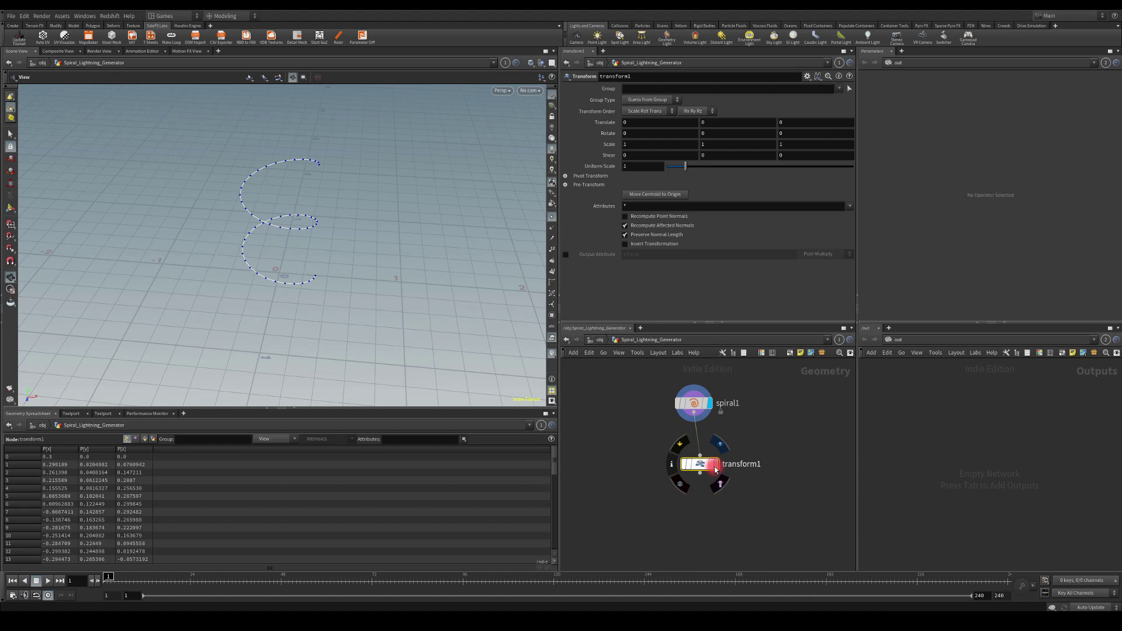
{"action": "left_click", "coordinate": [716, 466]}
{"action": "key", "text": "l"}
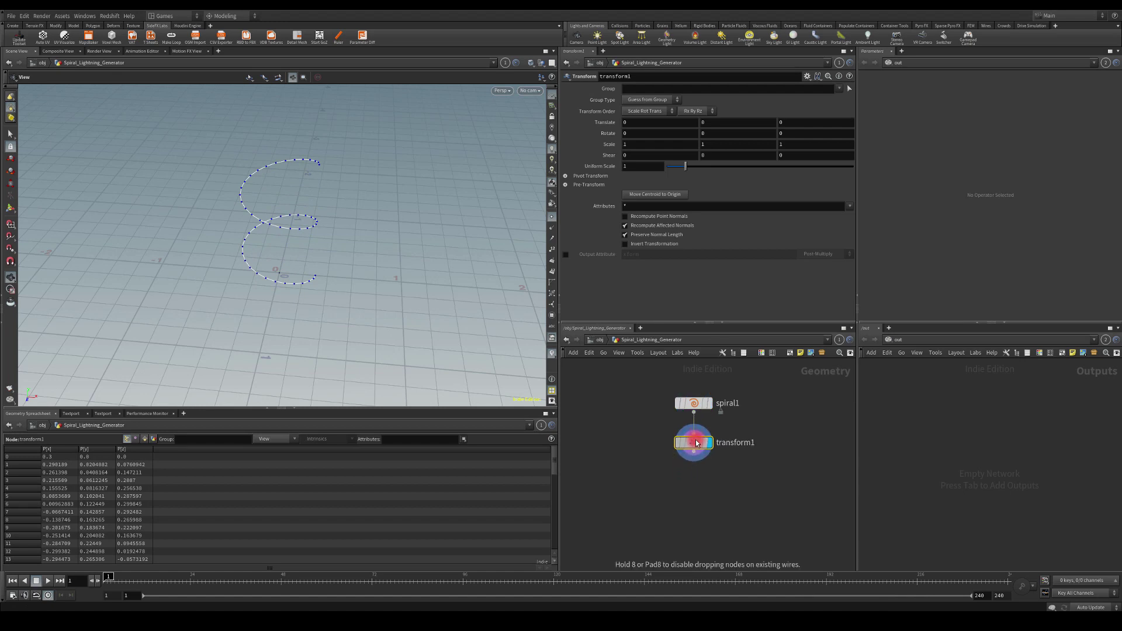
Try Rotate X 90 and reset it, then set Rotate Z to -90.
{"action": "left_click", "coordinate": [633, 132]}
{"action": "type", "text": "90"}
{"action": "key", "text": "Return"}
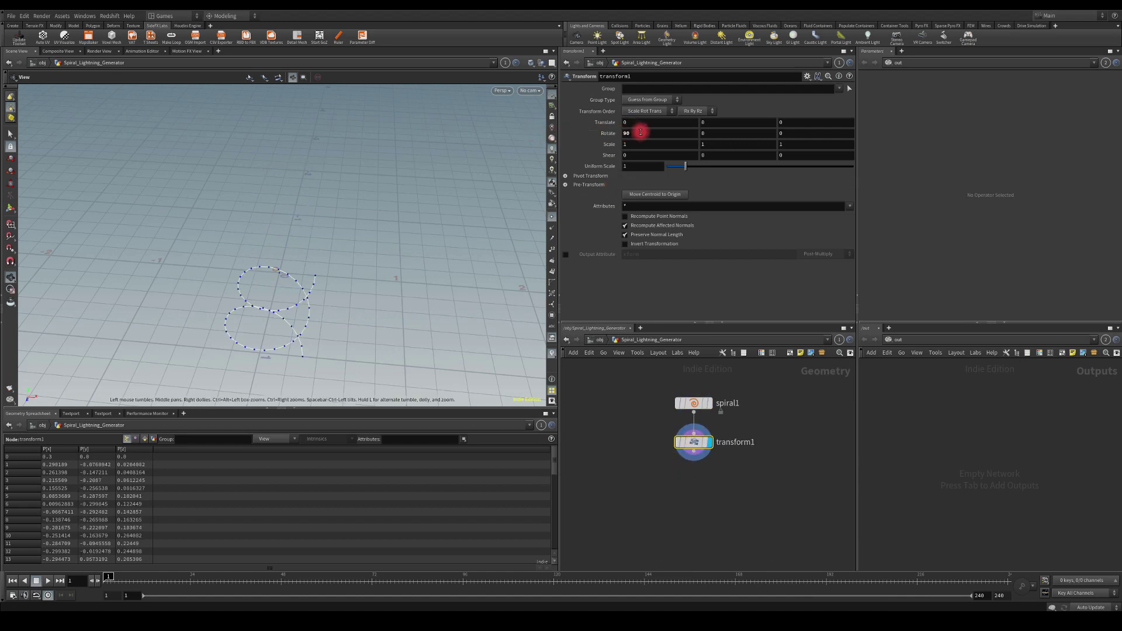
{"action": "middle_click", "coordinate": [610, 133], "text": "ctrl"}
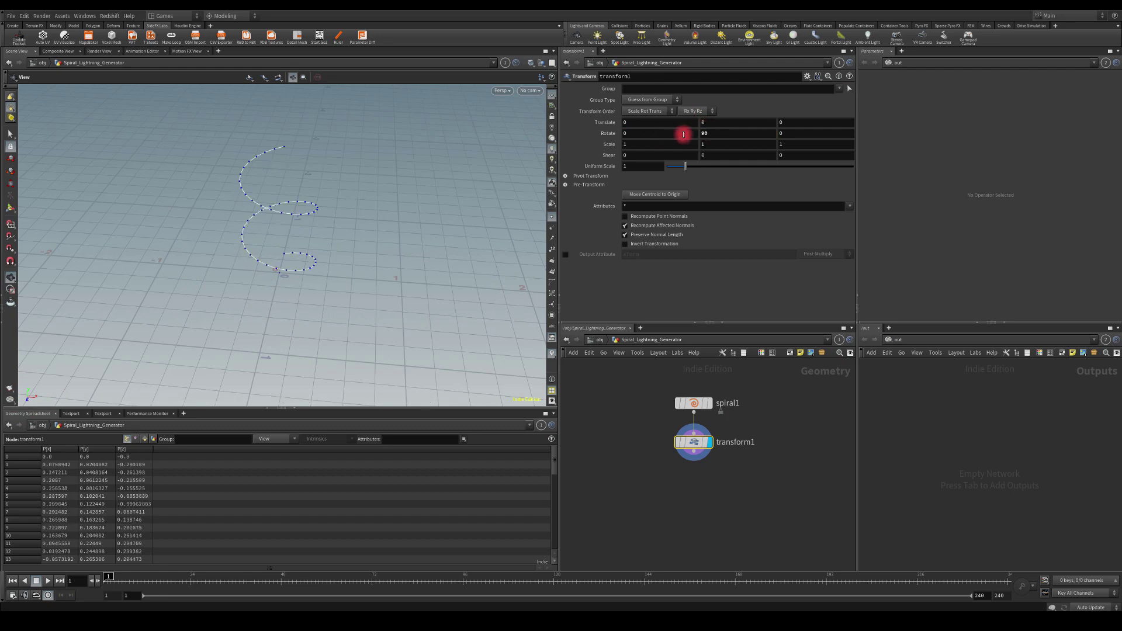
{"action": "left_click", "coordinate": [781, 132]}
{"action": "type", "text": "90"}
{"action": "key", "text": "Return"}
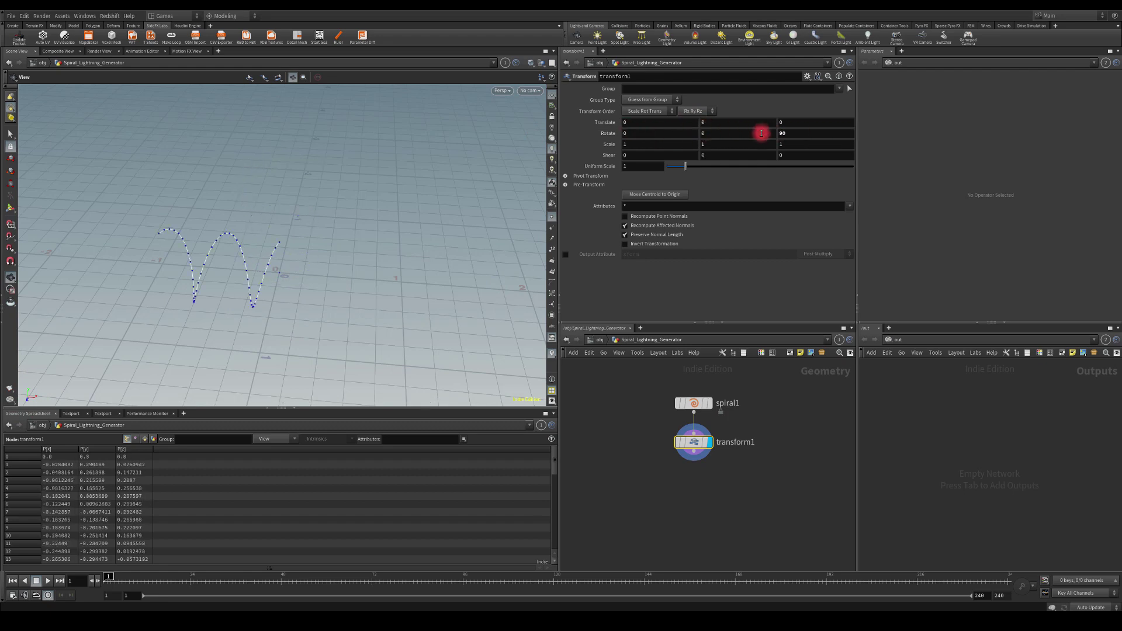
{"action": "key", "text": "Return"}
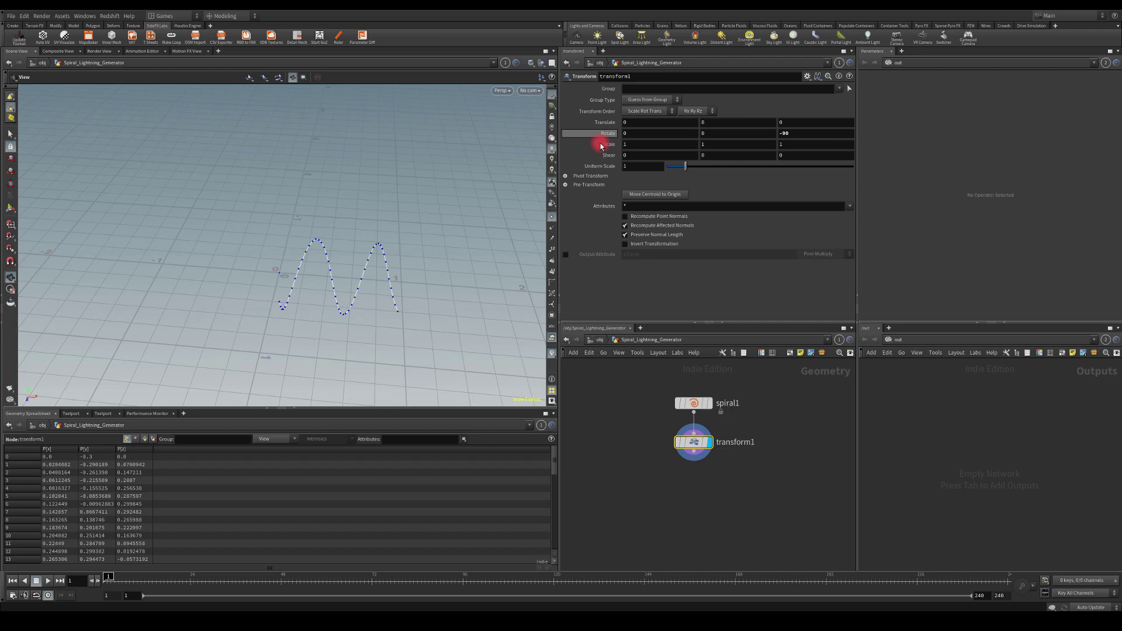
{"action": "mouse_move", "coordinate": [376, 191]}
{"action": "left_mouse_down"}
{"action": "mouse_move", "coordinate": [455, 156]}
{"action": "mouse_move", "coordinate": [406, 175]}
{"action": "mouse_move", "coordinate": [368, 229]}
{"action": "mouse_move", "coordinate": [393, 202]}
{"action": "mouse_move", "coordinate": [378, 177]}
{"action": "mouse_move", "coordinate": [305, 178]}
{"action": "mouse_move", "coordinate": [358, 163]}
{"action": "mouse_move", "coordinate": [316, 170]}
{"action": "mouse_move", "coordinate": [396, 215]}
{"action": "mouse_move", "coordinate": [380, 207]}
{"action": "mouse_move", "coordinate": [390, 206]}
{"action": "left_mouse_up"}
Set spiral1's start and end radius to .1 and drag Loops down to 1.
{"action": "left_click", "coordinate": [694, 404]}
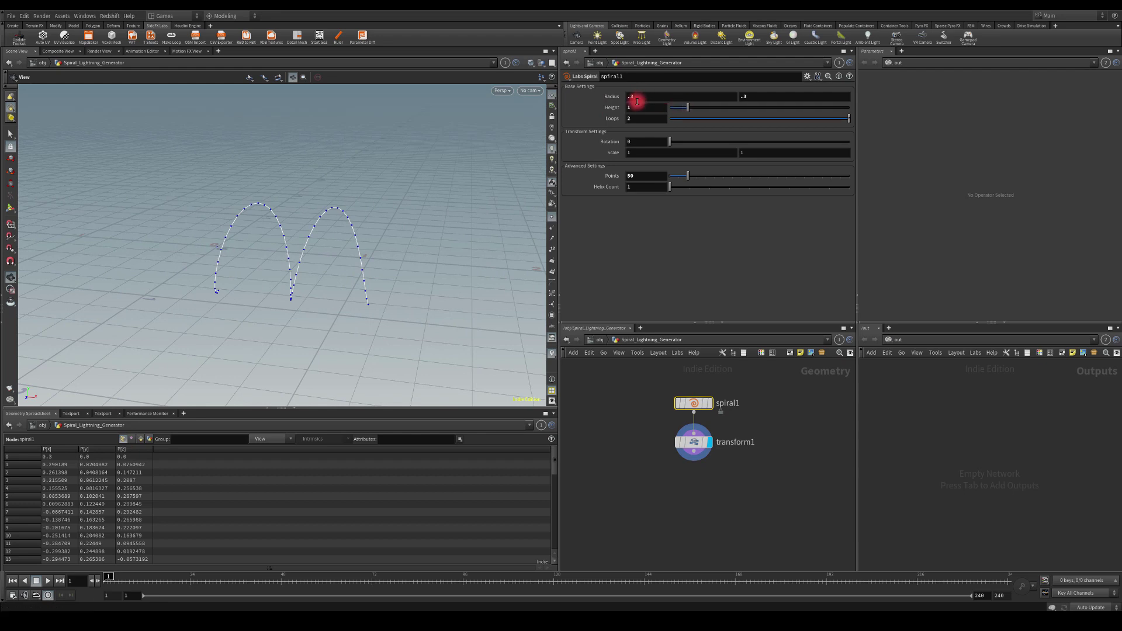
{"action": "type", "text": ".1"}
{"action": "key", "text": "Return"}
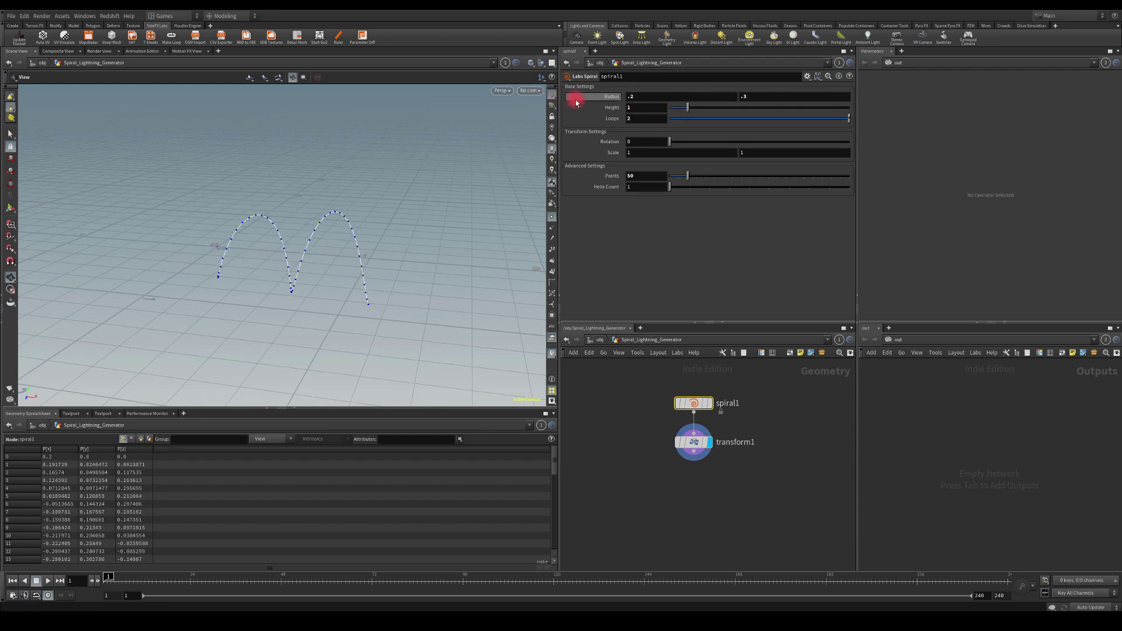
{"action": "double_click", "coordinate": [755, 96]}
{"action": "type", "text": ".1"}
{"action": "key", "text": "Return"}
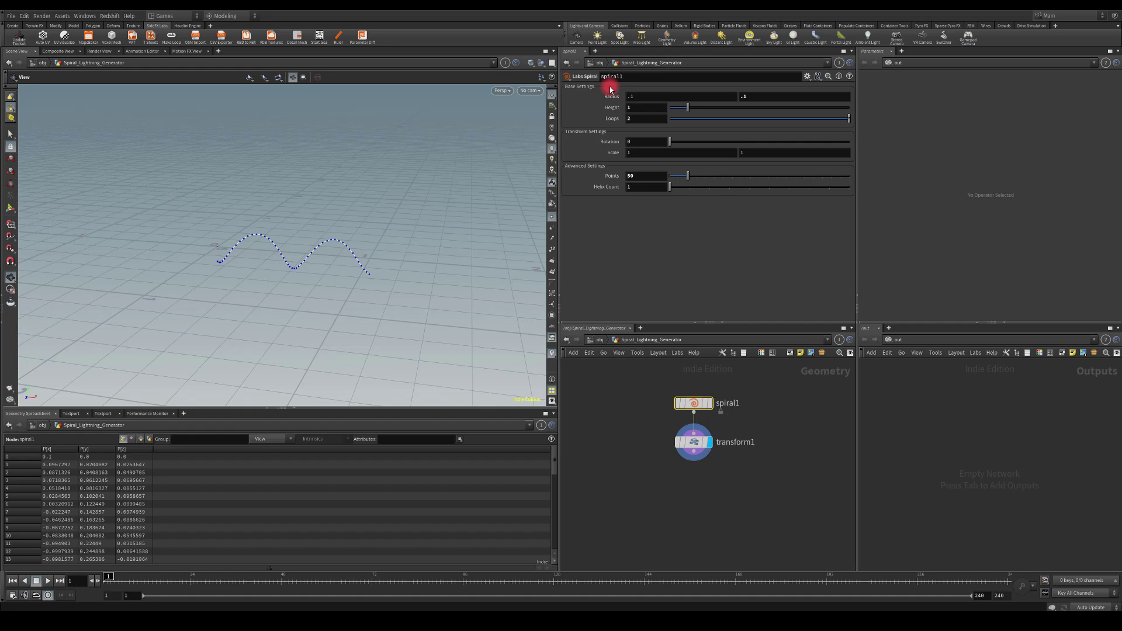
{"action": "left_click_drag", "start_coordinate": [343, 171], "coordinate": [426, 170]}
{"action": "left_click_drag", "start_coordinate": [672, 113], "coordinate": [915, 119]}
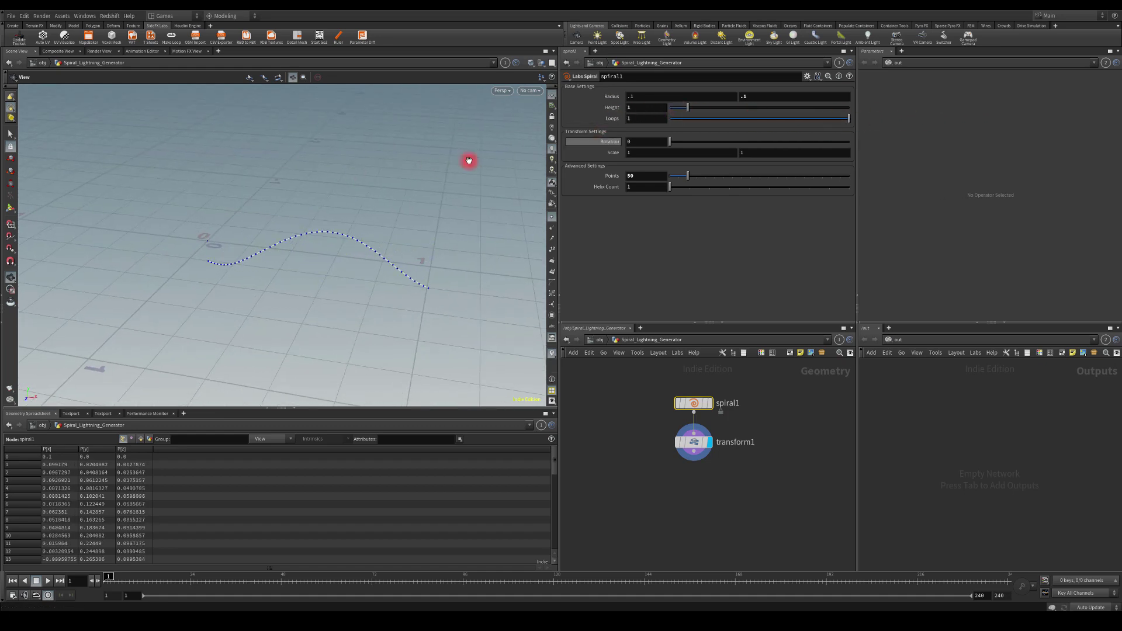
{"action": "left_click_drag", "start_coordinate": [466, 160], "coordinate": [297, 190]}
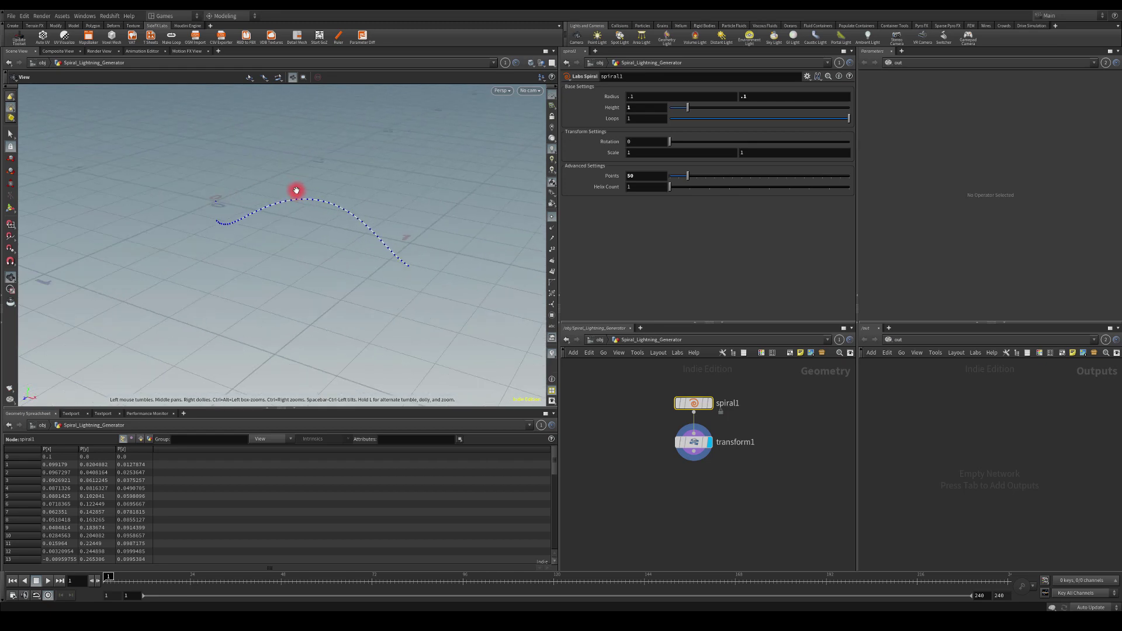
{"action": "left_click_drag", "start_coordinate": [693, 451], "coordinate": [691, 485]}
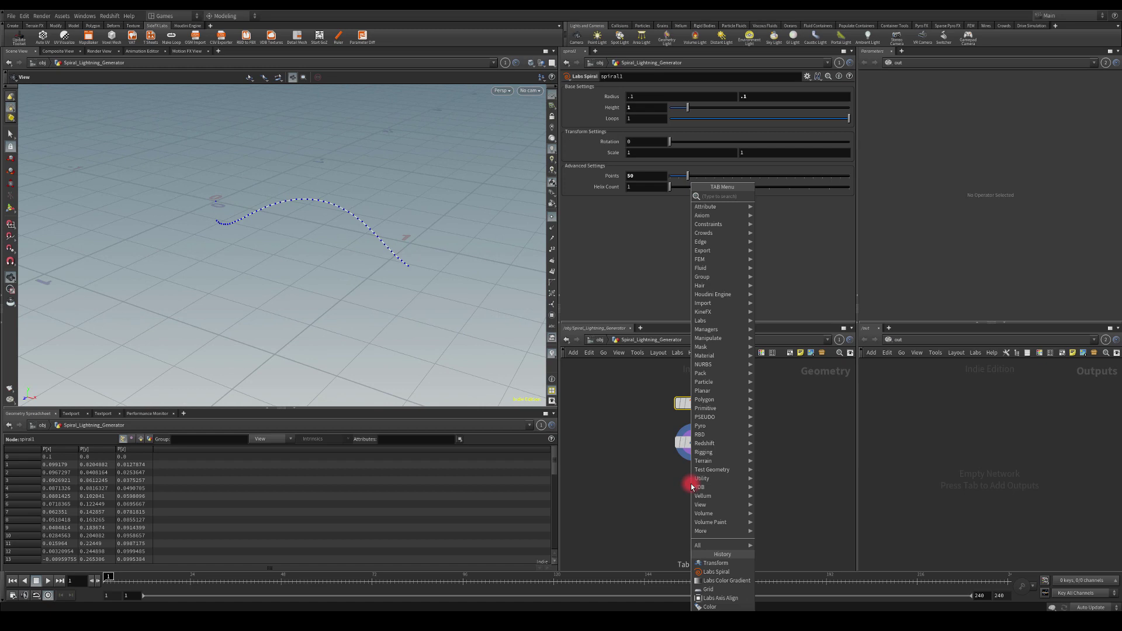
Add a Resample node after transform1, enable Maximum Segments, and set Segments to 28.
{"action": "type", "text": "re"}
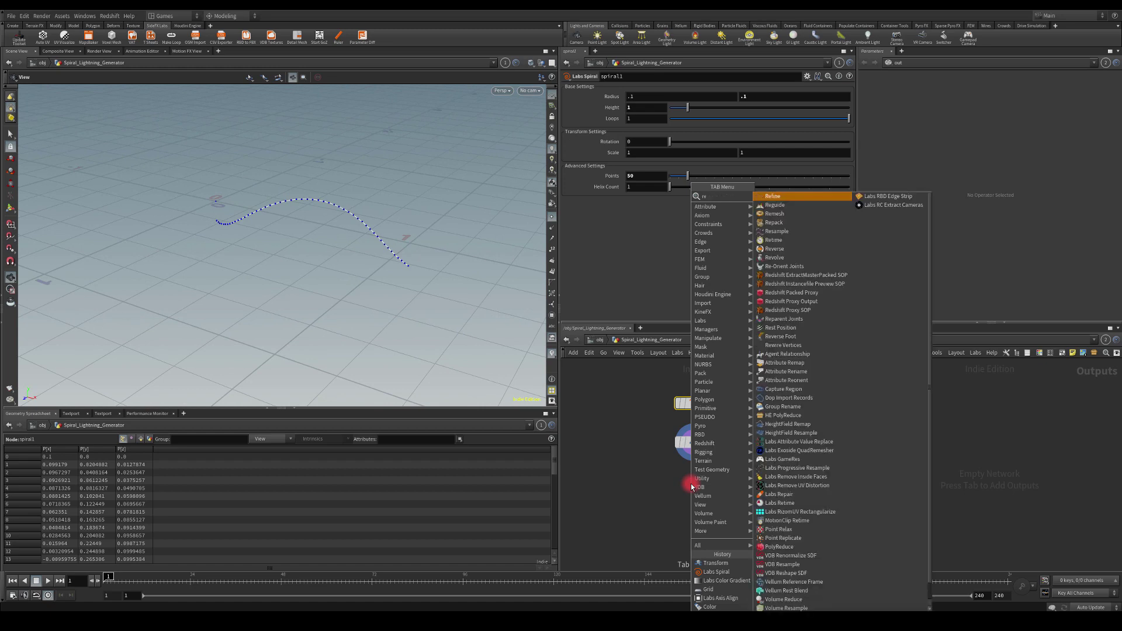
{"action": "type", "text": "sam"}
{"action": "key", "text": "Return"}
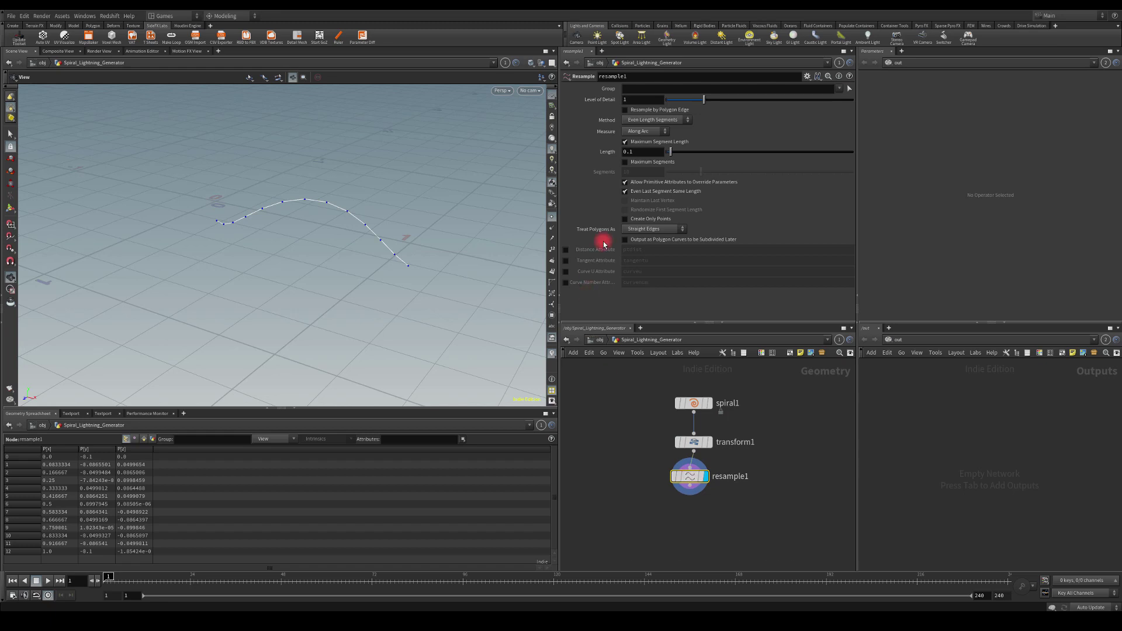
{"action": "left_click", "coordinate": [625, 142]}
{"action": "left_click", "coordinate": [628, 163]}
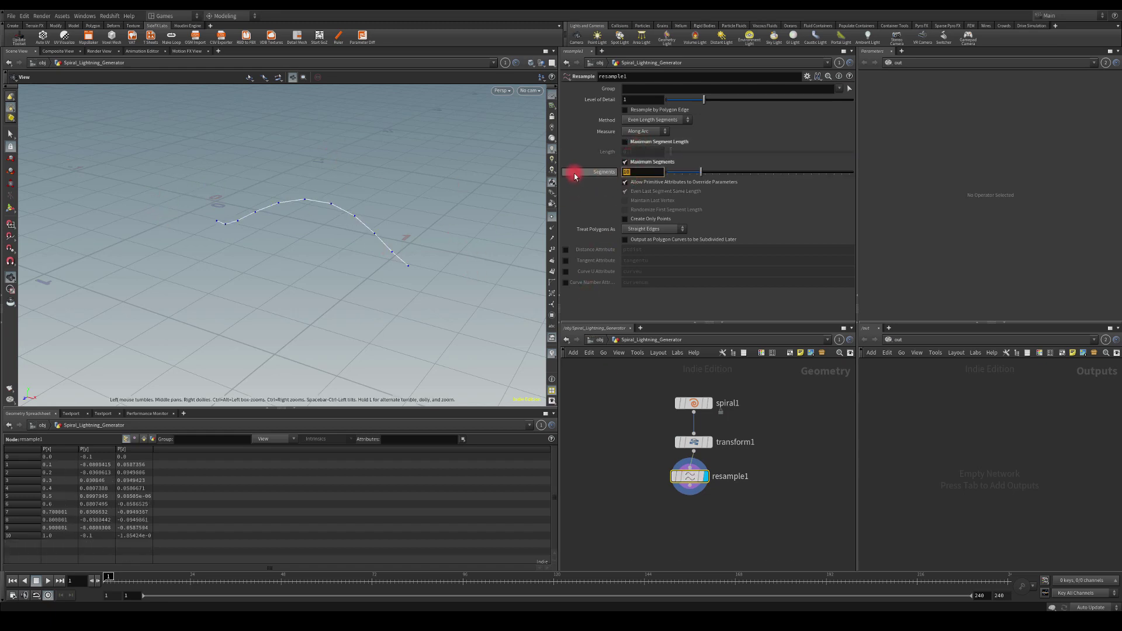
{"action": "key", "text": "Return"}
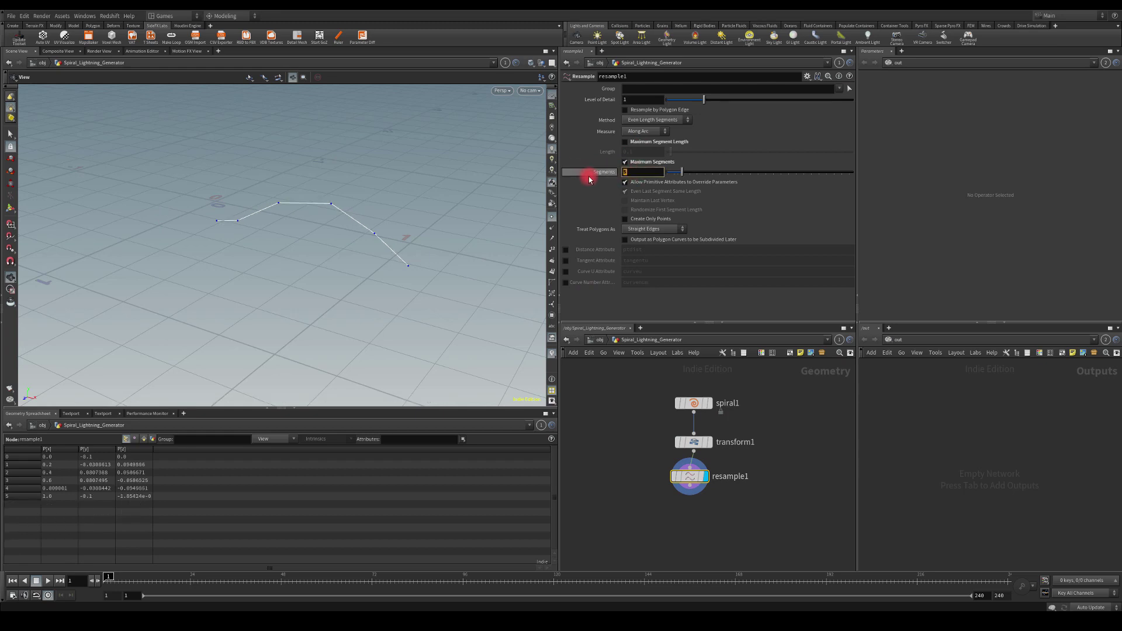
{"action": "middle_click", "coordinate": [588, 174], "text": "ctrl"}
{"action": "middle_click_drag", "start_coordinate": [612, 172], "coordinate": [511, 156]}
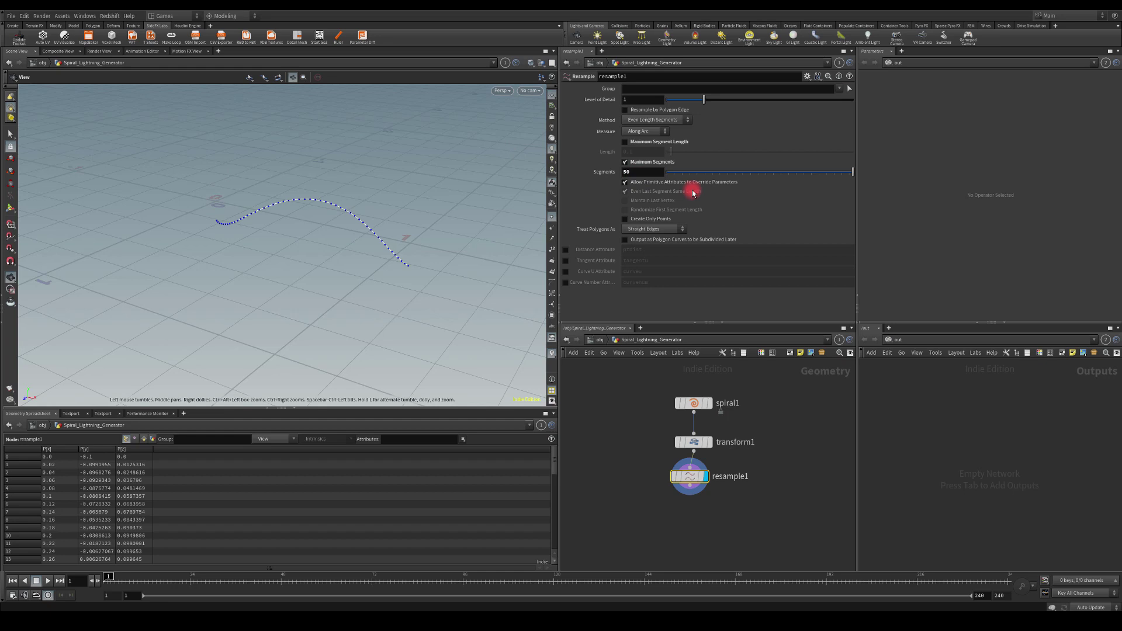
{"action": "left_click", "coordinate": [631, 170]}
{"action": "key", "text": "Return"}
{"action": "left_click_drag", "start_coordinate": [377, 191], "coordinate": [252, 252]}
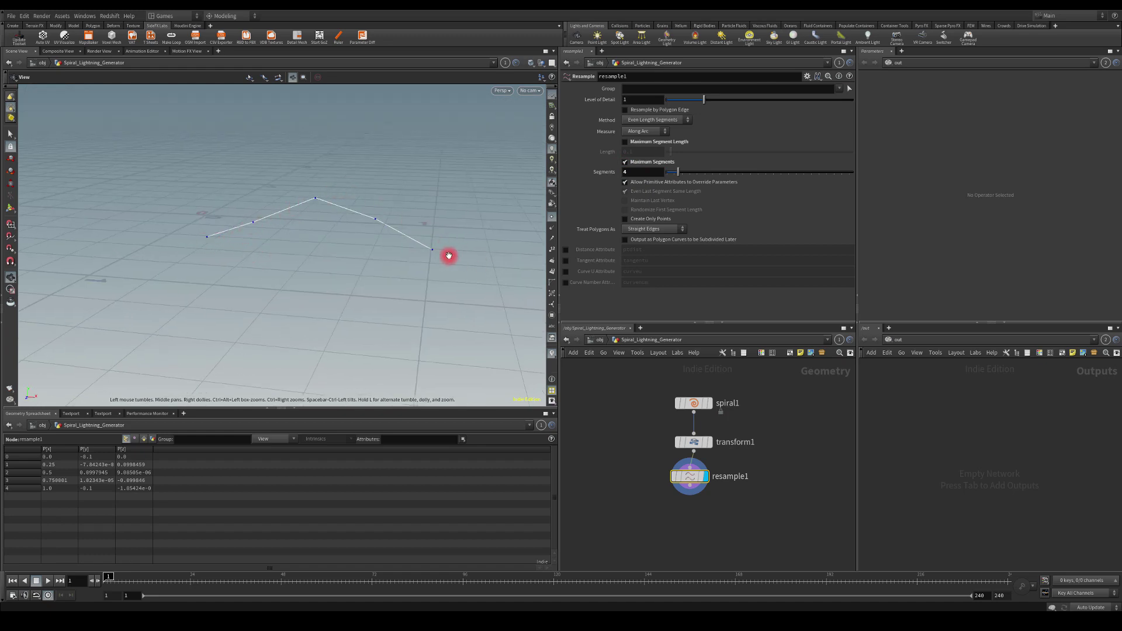
{"action": "left_click_drag", "start_coordinate": [678, 172], "coordinate": [568, 179]}
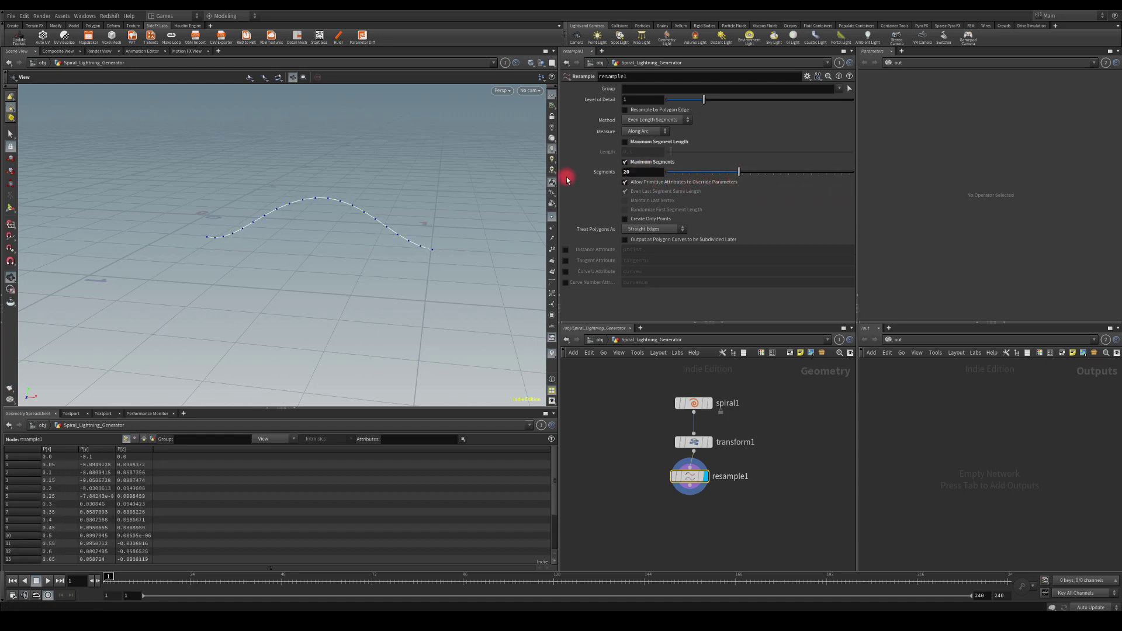
{"action": "middle_click_drag", "start_coordinate": [640, 516], "coordinate": [666, 458]}
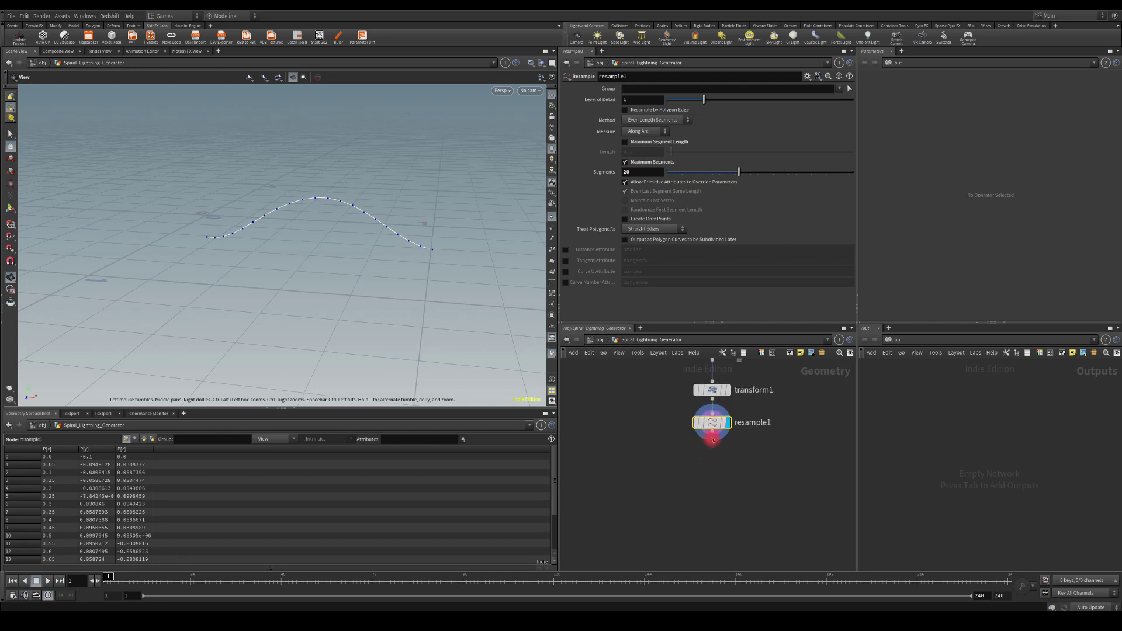
Add a Labs Curve Sweep node after resample1 and display its result.
{"action": "key", "text": "Tab"}
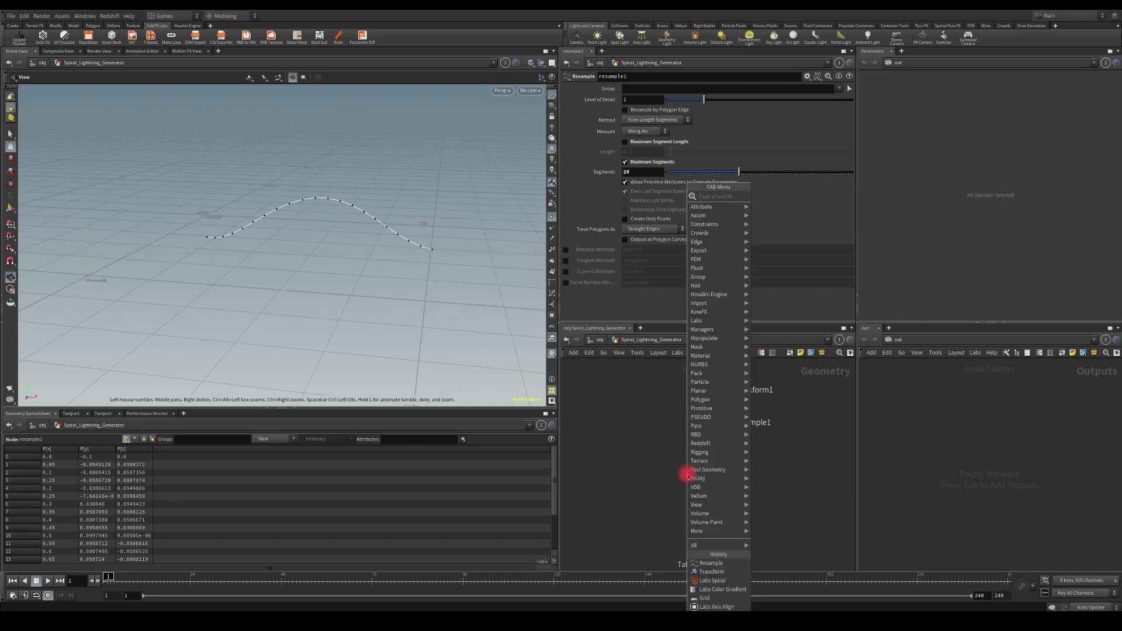
{"action": "type", "text": "curve sw"}
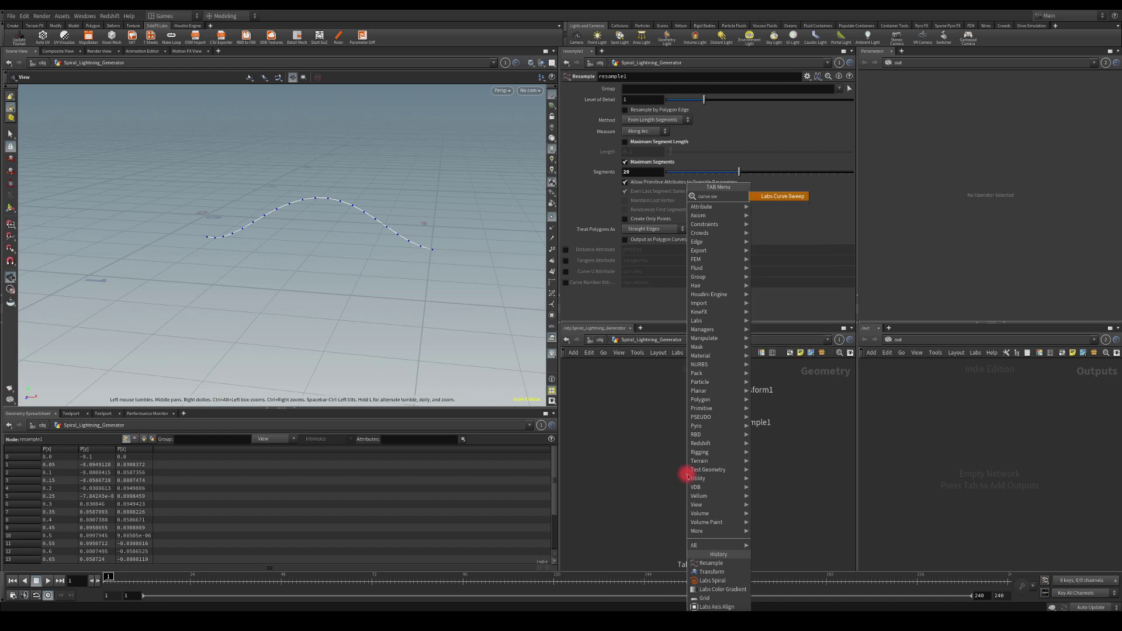
{"action": "key", "text": "Return"}
{"action": "left_click", "coordinate": [688, 473]}
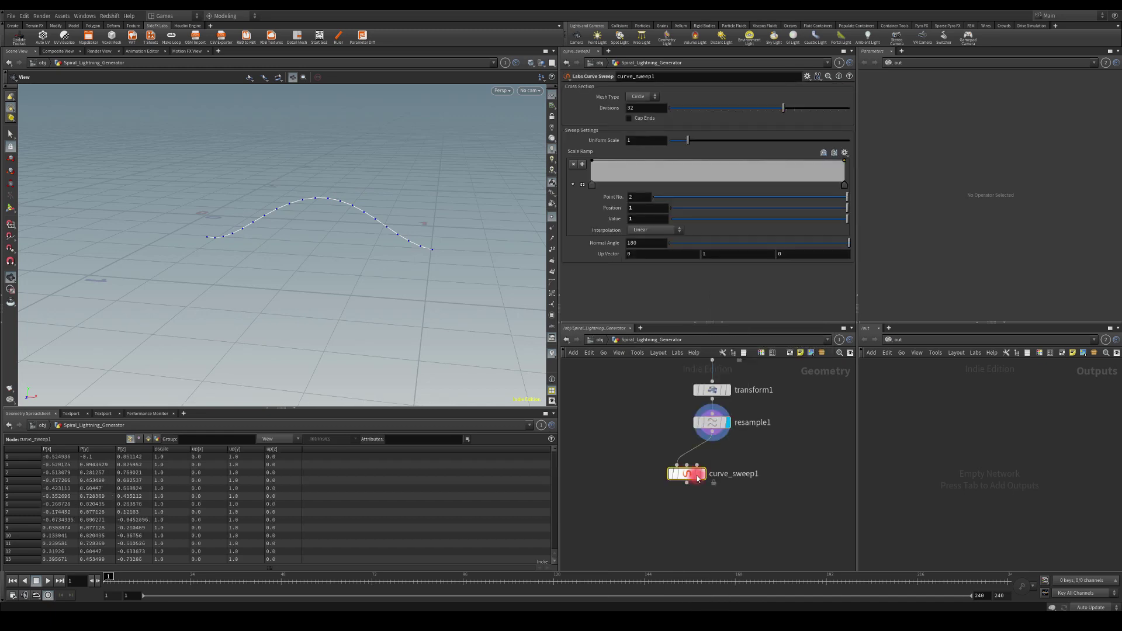
{"action": "left_click", "coordinate": [698, 479]}
{"action": "left_click_drag", "start_coordinate": [687, 474], "coordinate": [759, 471]}
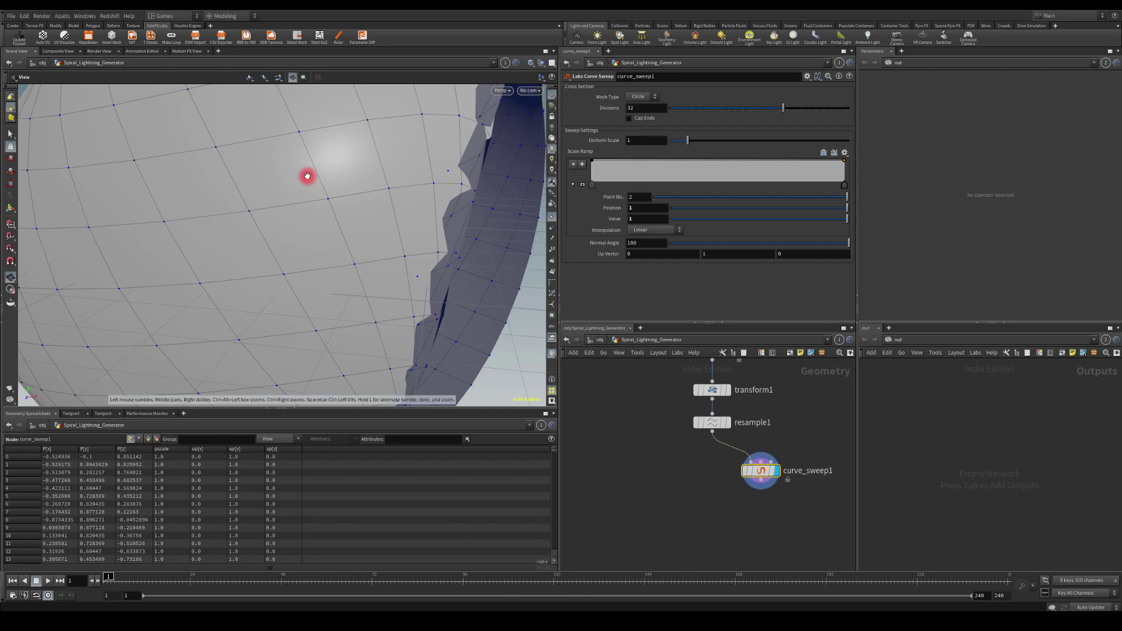
{"action": "scroll", "coordinate": [307, 176], "scroll_direction": "down", "scroll_amount": 10}
{"action": "left_click_drag", "start_coordinate": [280, 226], "coordinate": [263, 240]}
Set the sweep's Mesh Type to Line with 3 divisions.
{"action": "left_click", "coordinate": [643, 97]}
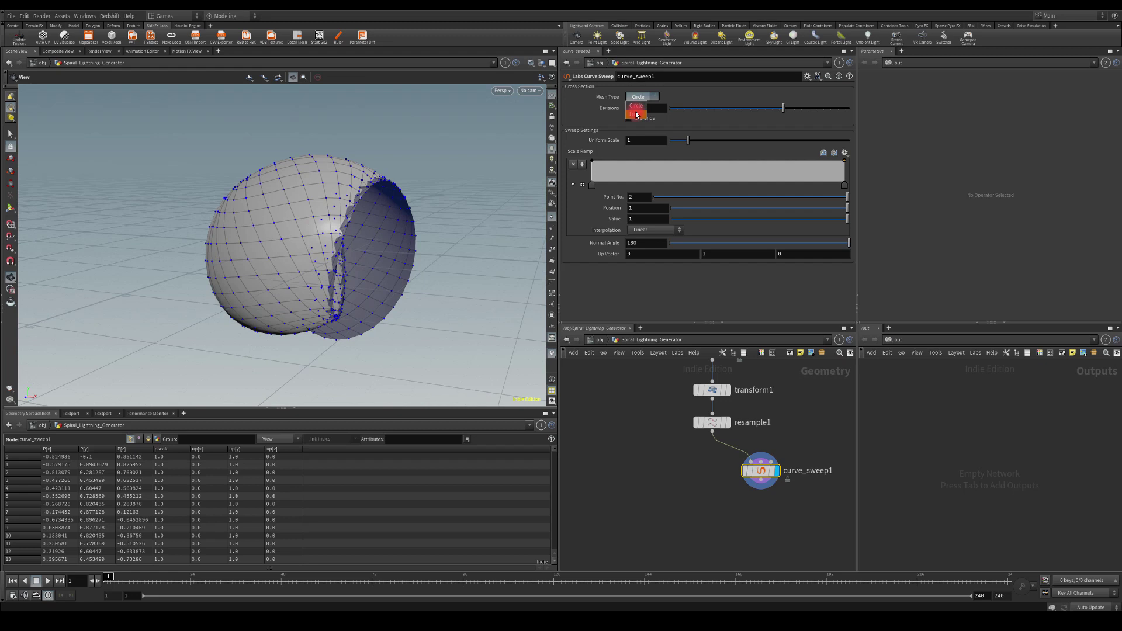
{"action": "left_click", "coordinate": [636, 114]}
{"action": "left_click_drag", "start_coordinate": [386, 172], "coordinate": [304, 193]}
{"action": "left_click_drag", "start_coordinate": [777, 107], "coordinate": [676, 106]}
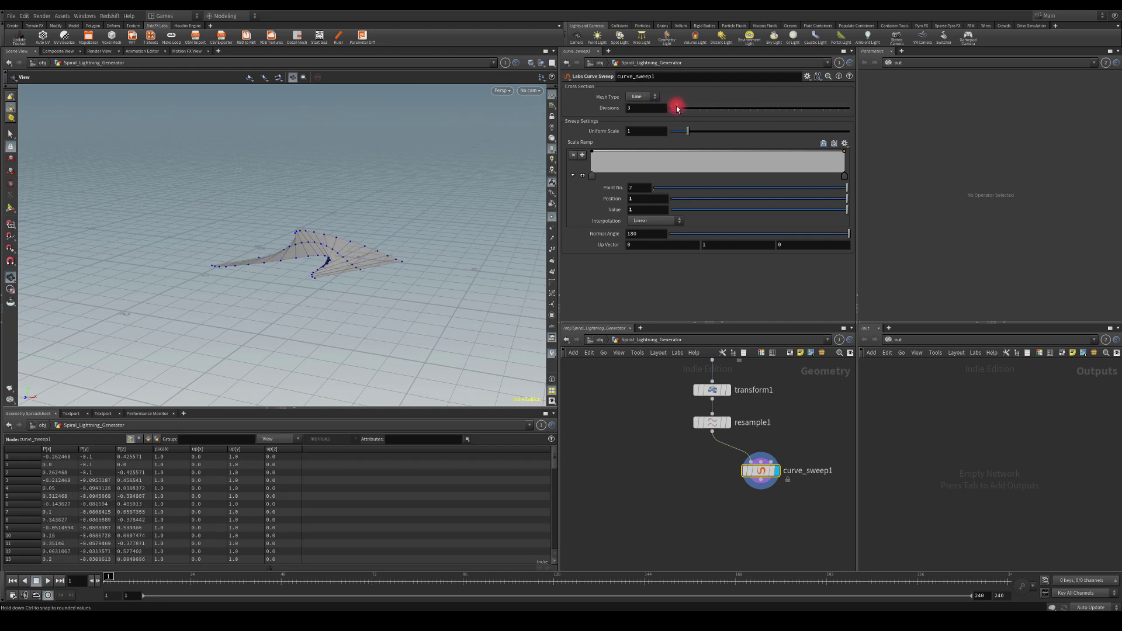
{"action": "left_click", "coordinate": [638, 132]}
Set the sweep's up vector to 0, 0, 1 and its uniform scale to .1.
{"action": "left_click", "coordinate": [783, 244]}
{"action": "type", "text": "1"}
{"action": "key", "text": "Return"}
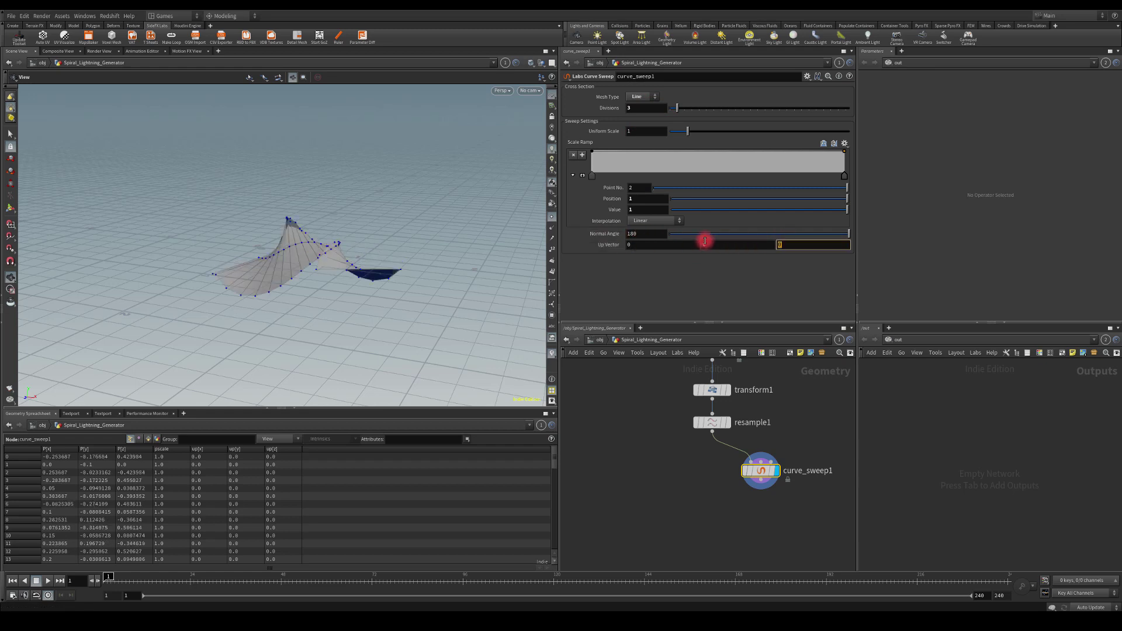
{"action": "left_click", "coordinate": [704, 244]}
{"action": "type", "text": "0"}
{"action": "key", "text": "Return"}
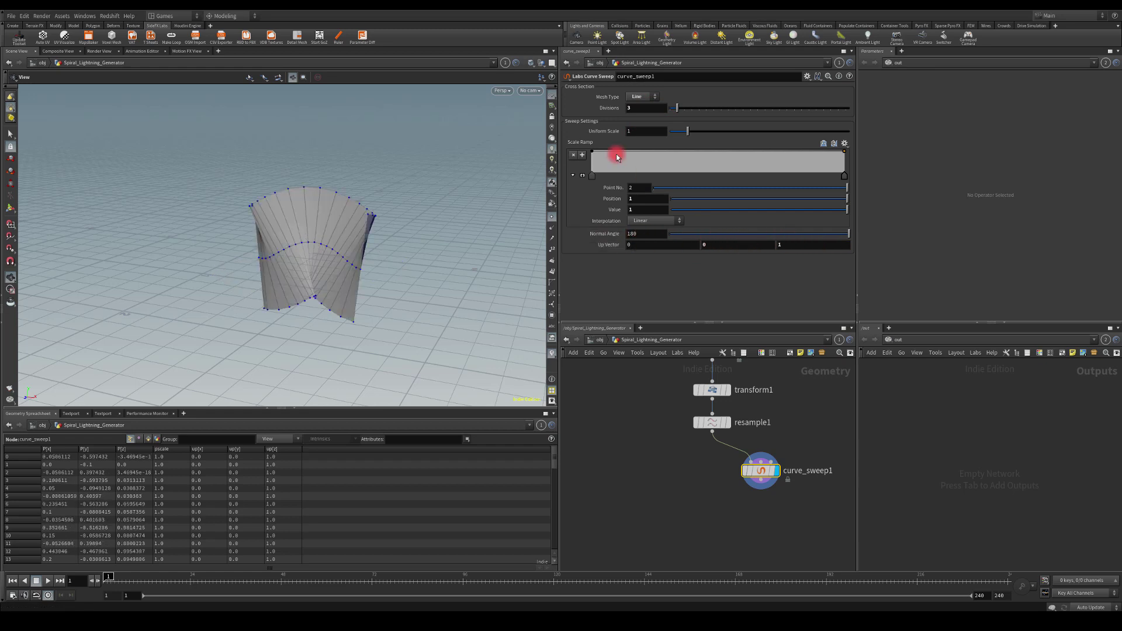
{"action": "left_click", "coordinate": [694, 133]}
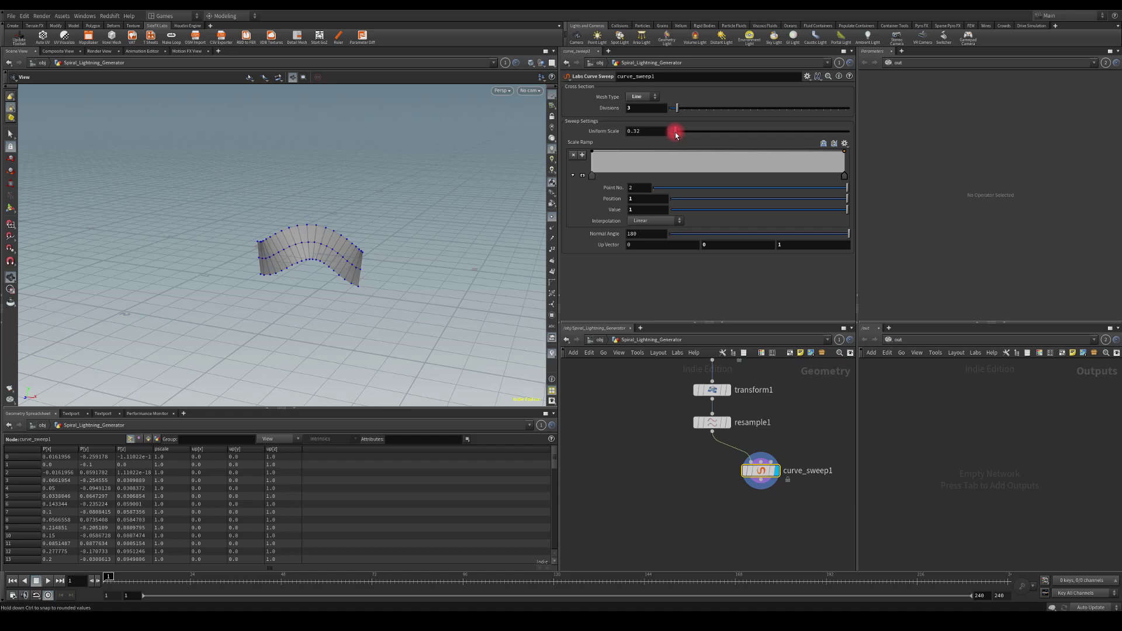
{"action": "left_click_drag", "start_coordinate": [675, 134], "coordinate": [561, 130]}
{"action": "type", "text": ".1"}
{"action": "left_click", "coordinate": [462, 186]}
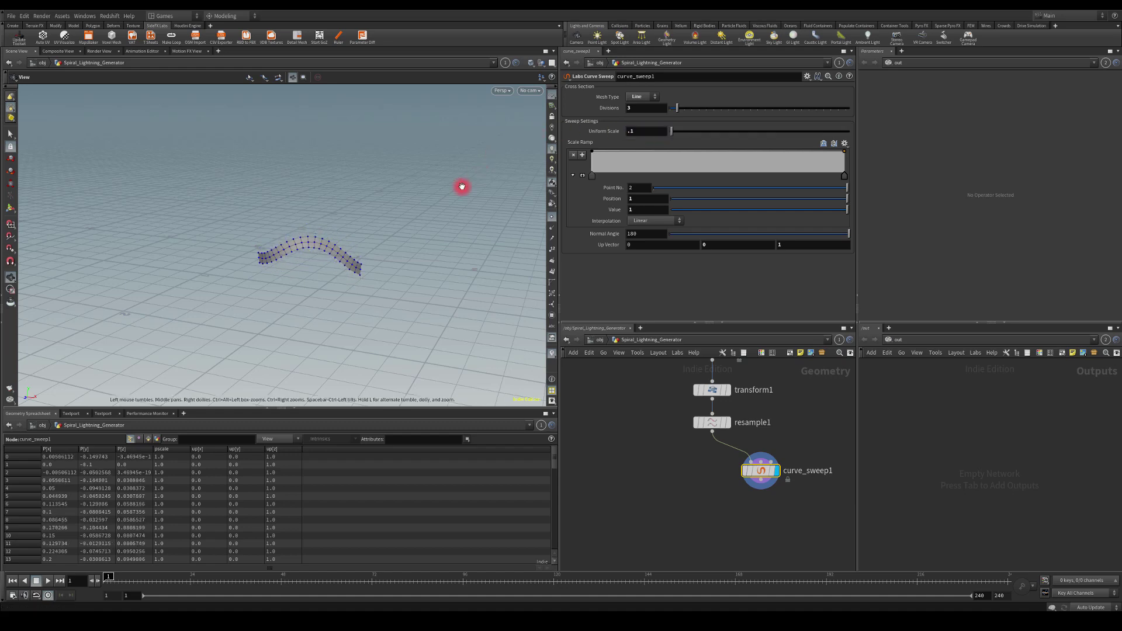
{"action": "left_click_drag", "start_coordinate": [299, 204], "coordinate": [471, 208]}
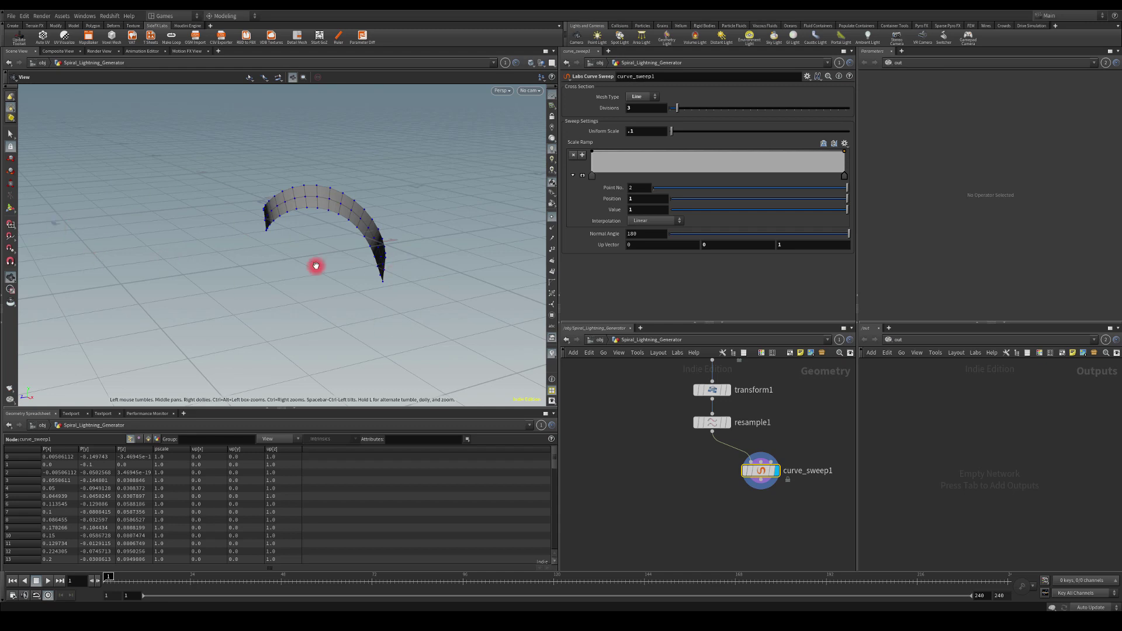
{"action": "left_click_drag", "start_coordinate": [388, 167], "coordinate": [352, 166]}
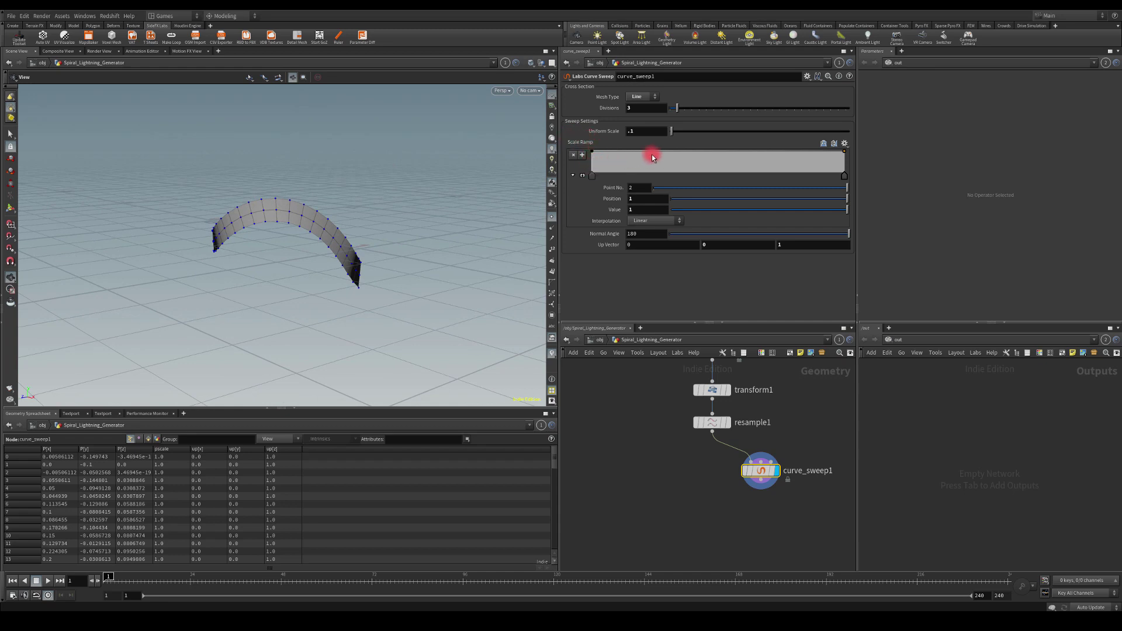
{"action": "left_click_drag", "start_coordinate": [664, 152], "coordinate": [713, 164]}
{"action": "left_click_drag", "start_coordinate": [269, 201], "coordinate": [178, 265]}
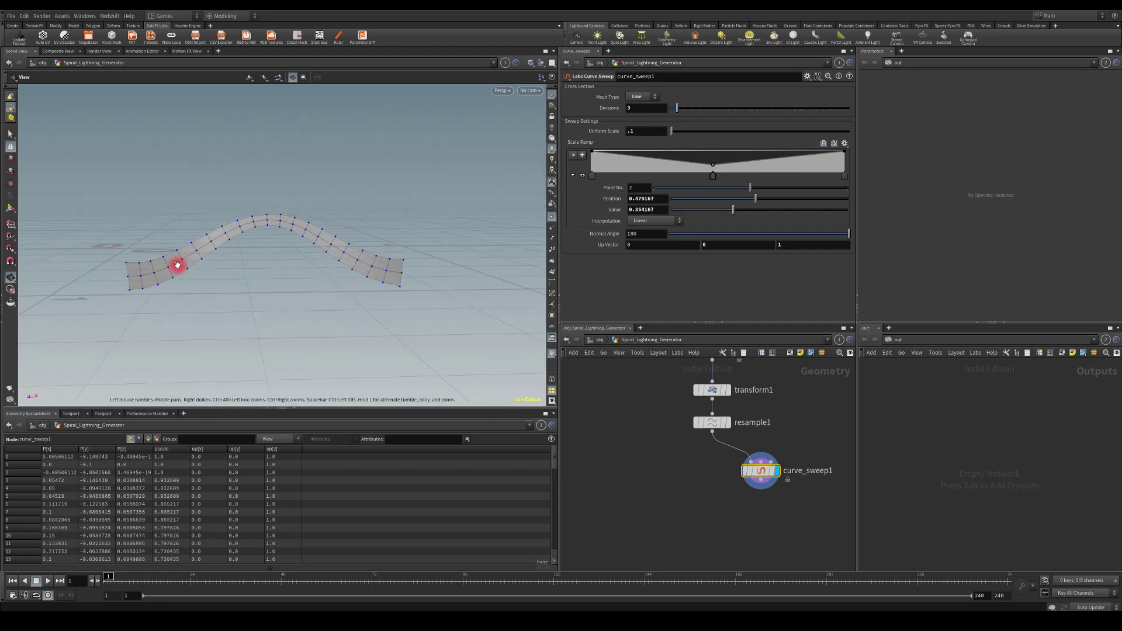
{"action": "left_click_drag", "start_coordinate": [158, 225], "coordinate": [292, 187]}
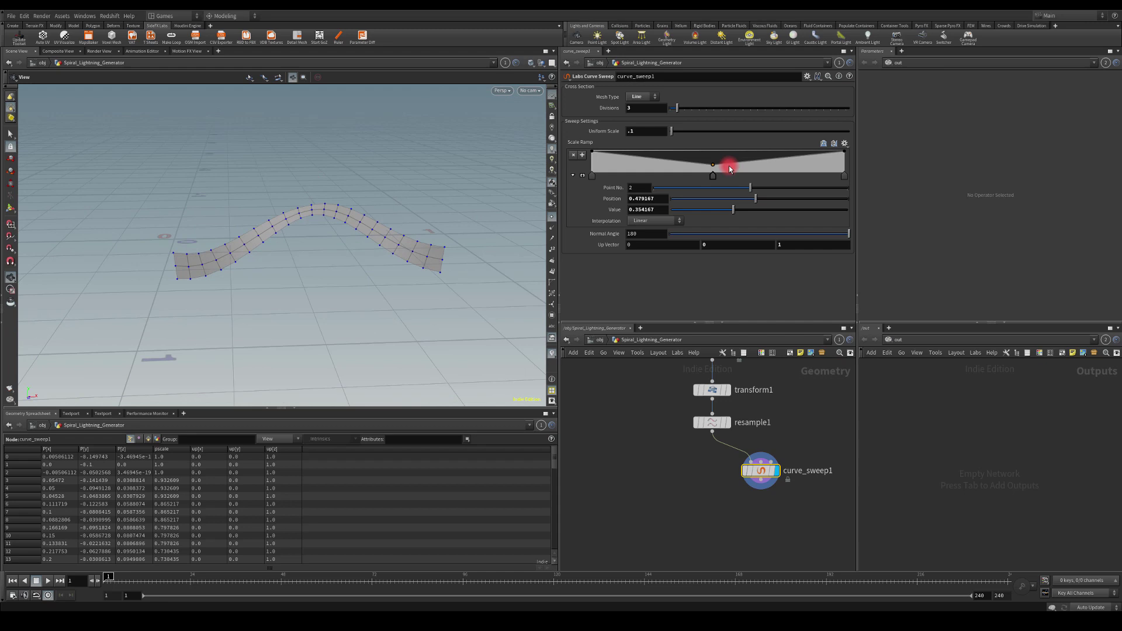
{"action": "left_click", "coordinate": [712, 166], "text": "ctrl"}
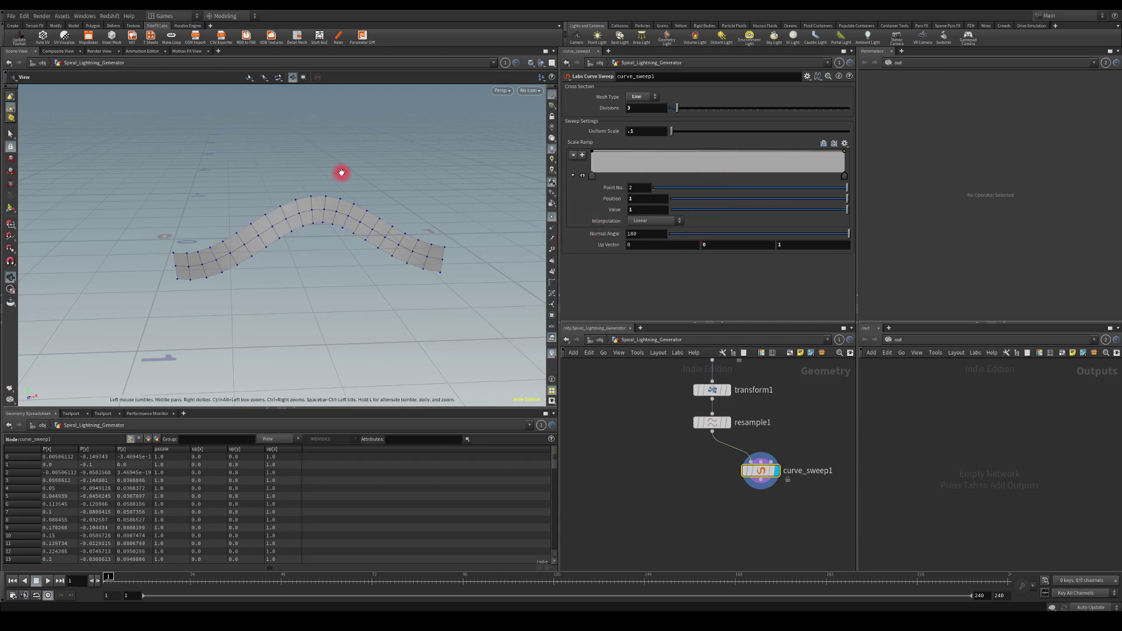
{"action": "left_click_drag", "start_coordinate": [341, 173], "coordinate": [483, 256]}
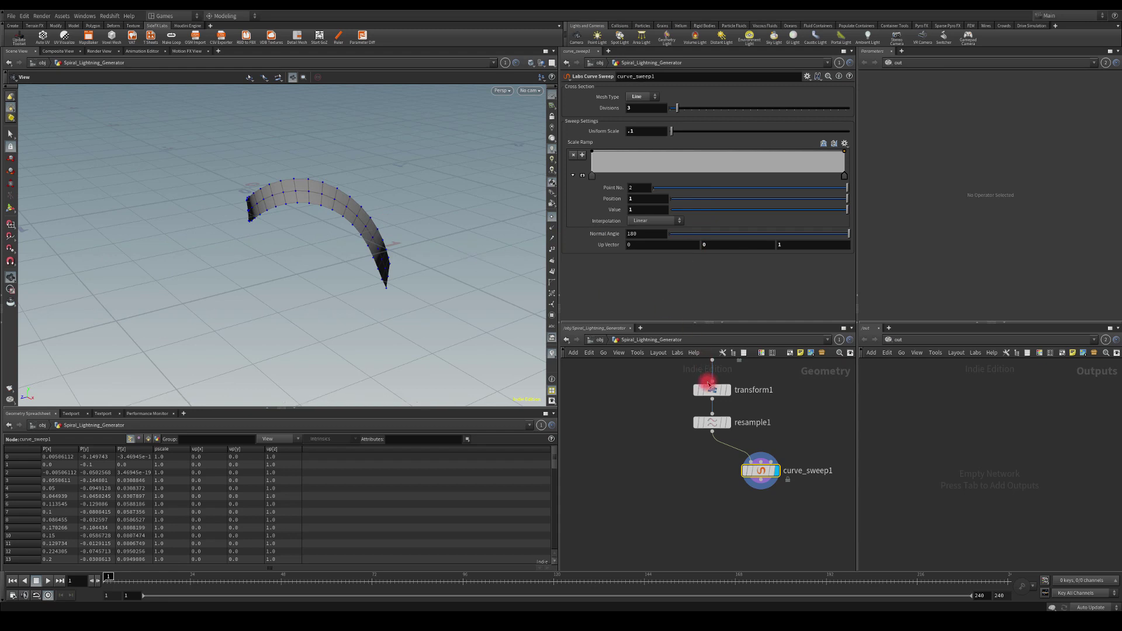
{"action": "left_click_drag", "start_coordinate": [280, 333], "coordinate": [228, 271]}
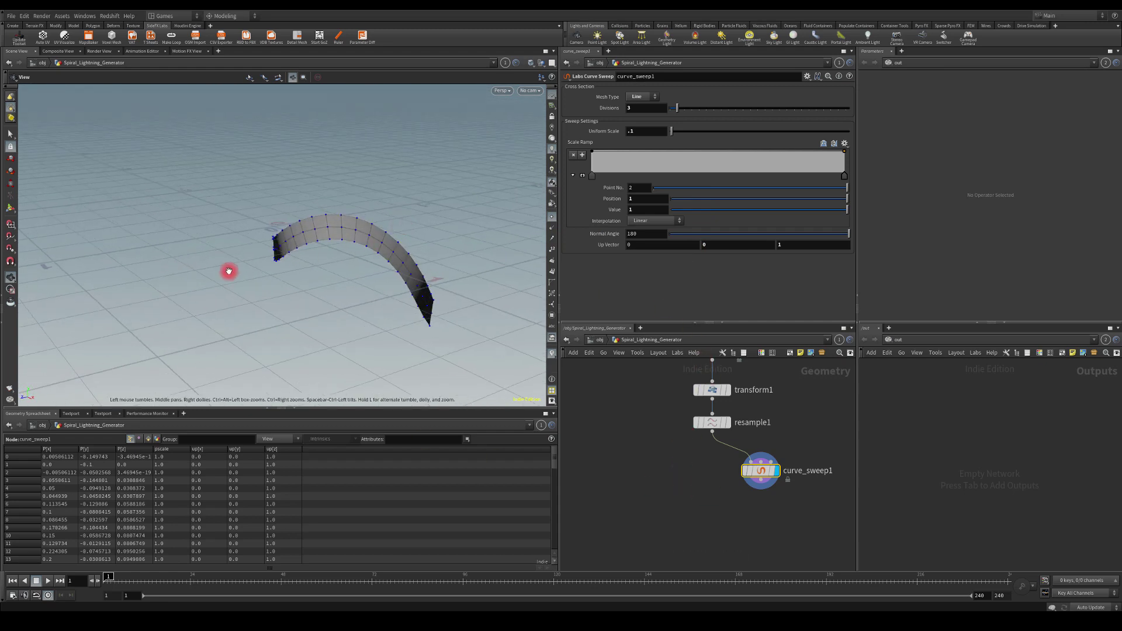
{"action": "left_click_drag", "start_coordinate": [420, 273], "coordinate": [370, 244]}
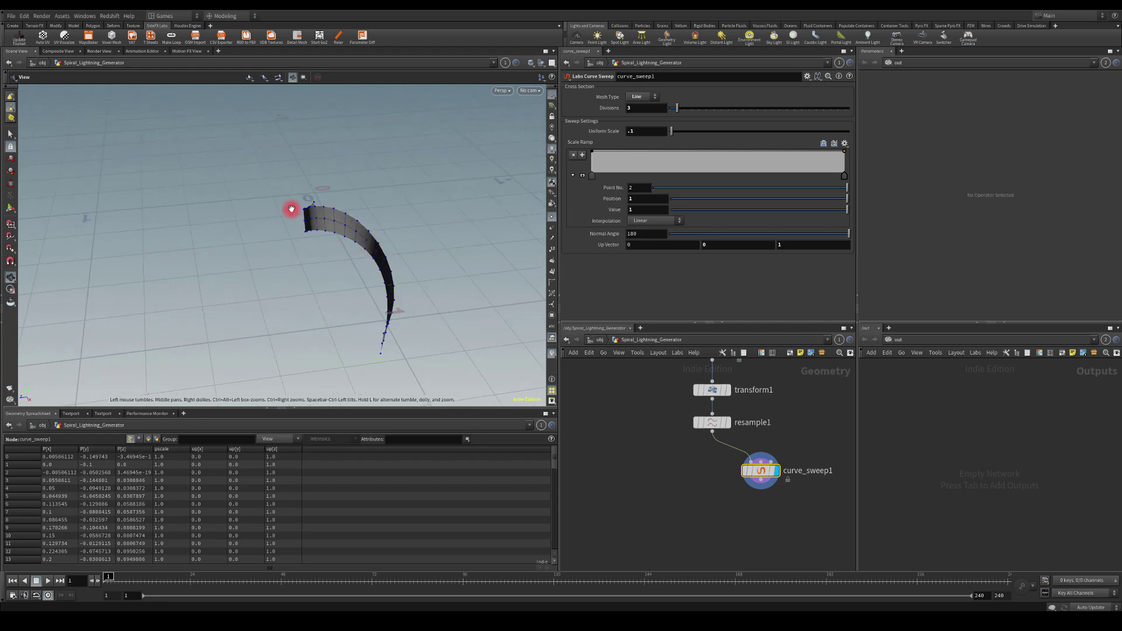
{"action": "left_click_drag", "start_coordinate": [376, 196], "coordinate": [309, 308]}
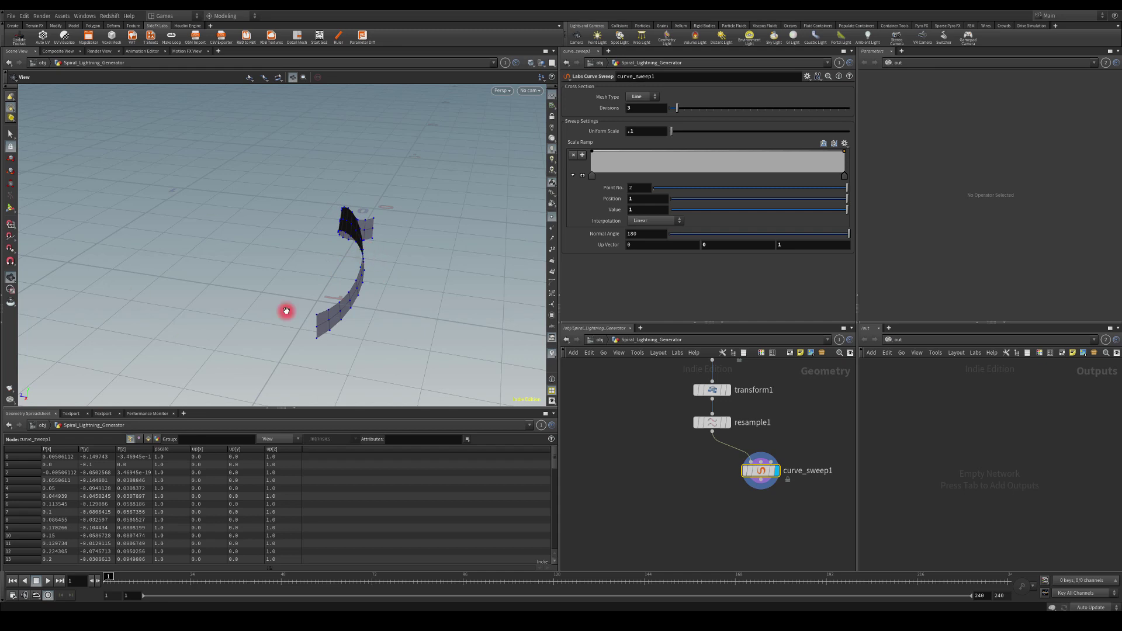
{"action": "left_click_drag", "start_coordinate": [177, 279], "coordinate": [308, 270]}
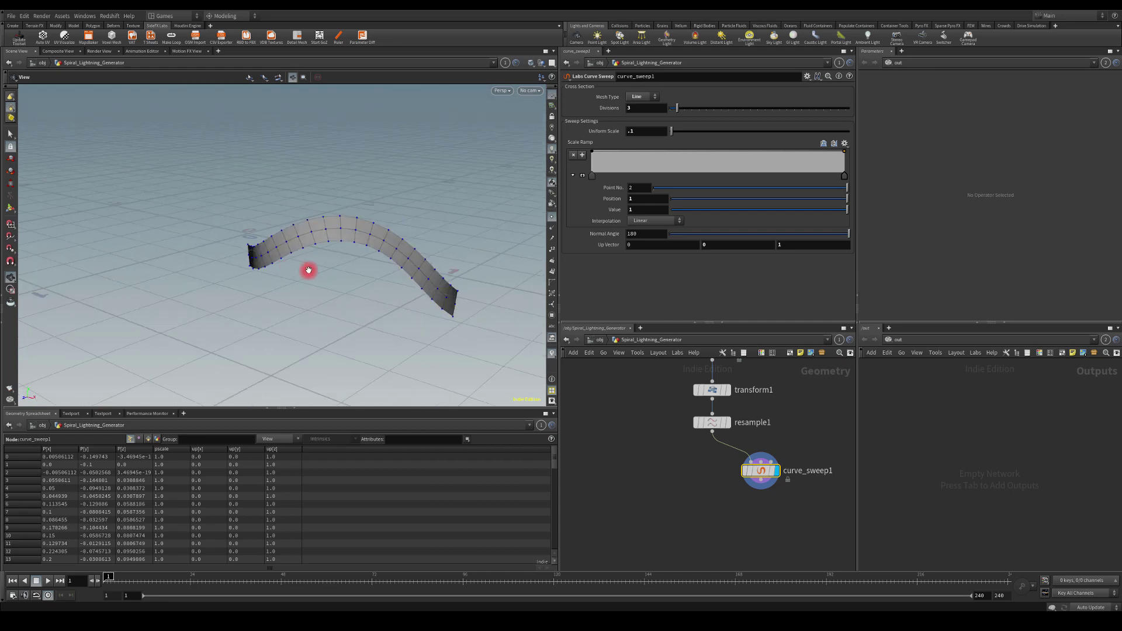
{"action": "left_click_drag", "start_coordinate": [752, 473], "coordinate": [658, 471]}
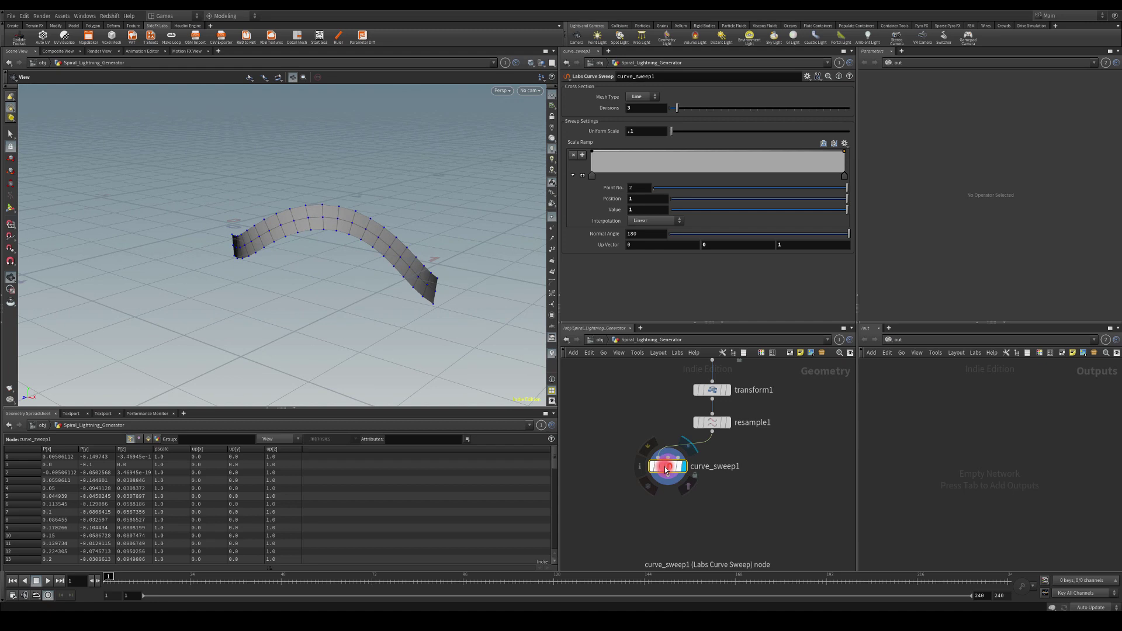
Copy the sweep into curve_sweep2 and combine both sweeps in a merge1 node.
{"action": "key", "text": "ctrl+c"}
{"action": "key", "text": "ctrl+v"}
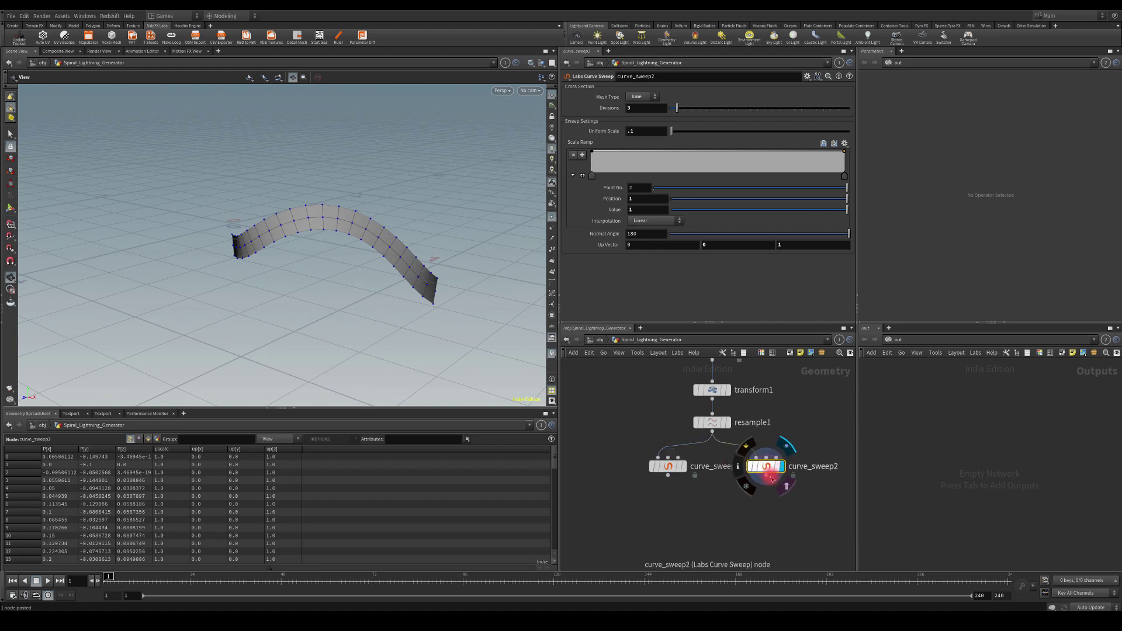
{"action": "left_click_drag", "start_coordinate": [766, 477], "coordinate": [735, 501]}
{"action": "type", "text": "merge"}
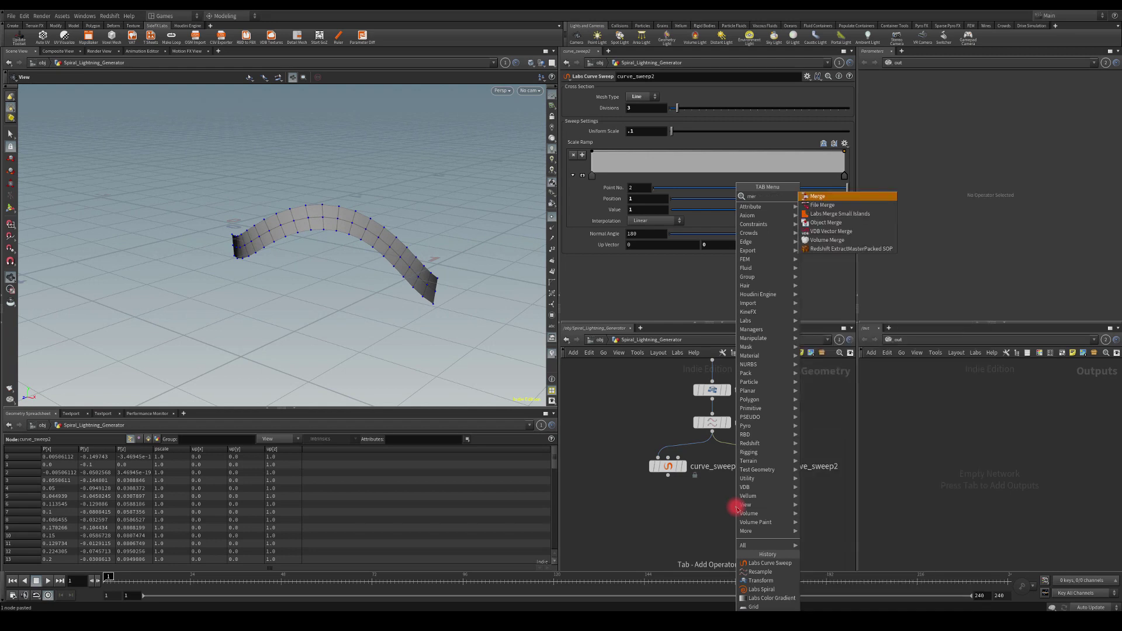
{"action": "key", "text": "Return"}
{"action": "left_click_drag", "start_coordinate": [668, 477], "coordinate": [734, 519]}
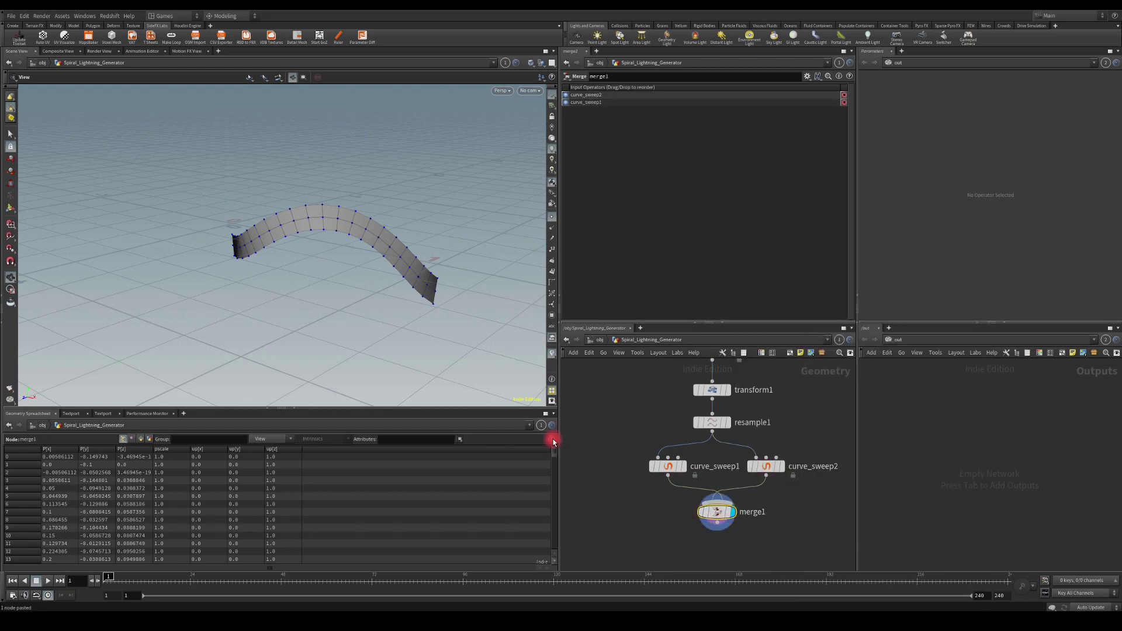
Change curve_sweep2's up vector Z to 0 and Y to 1, then orbit to check.
{"action": "left_click", "coordinate": [766, 466]}
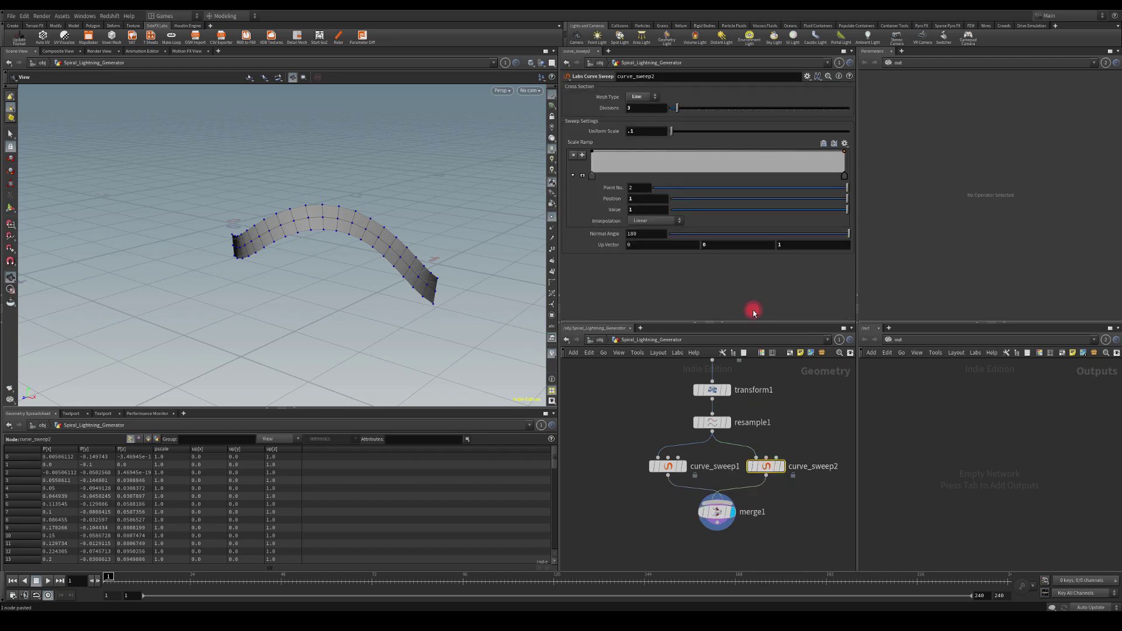
{"action": "type", "text": "0"}
{"action": "key", "text": "Return"}
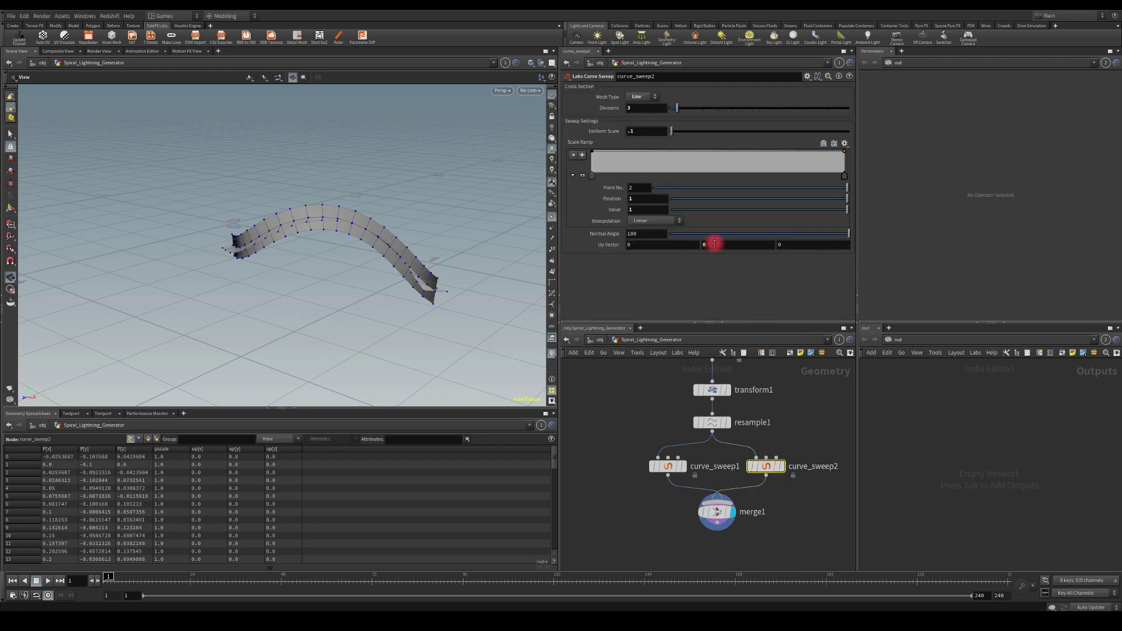
{"action": "left_click_drag", "start_coordinate": [458, 263], "coordinate": [386, 275]}
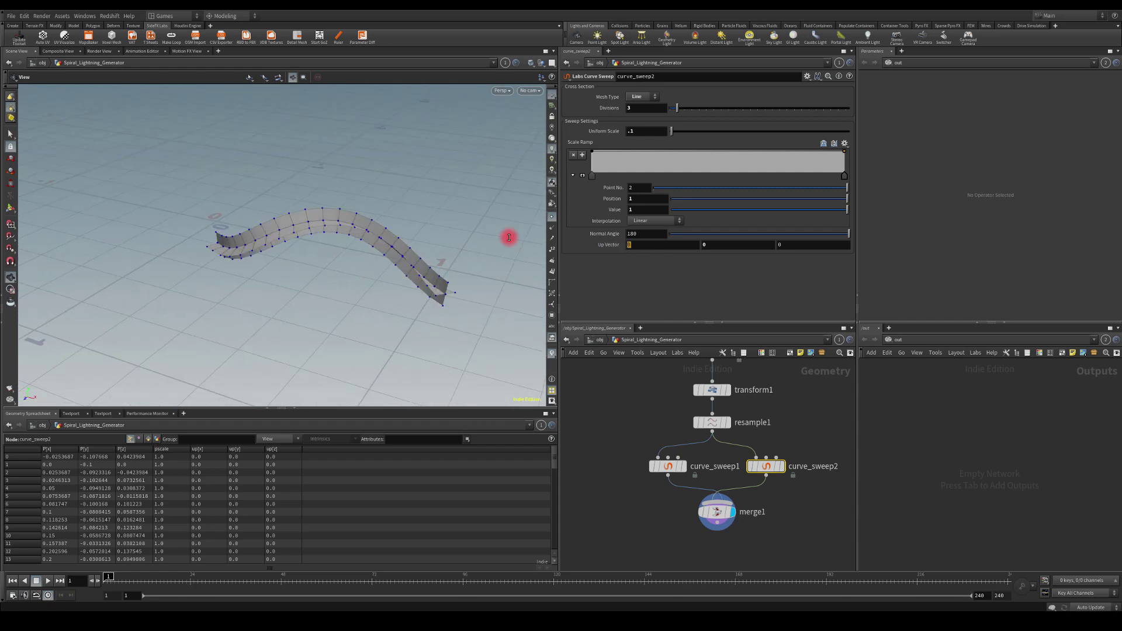
{"action": "key", "text": "Return"}
{"action": "left_click", "coordinate": [707, 245]}
{"action": "type", "text": "1"}
{"action": "key", "text": "Return"}
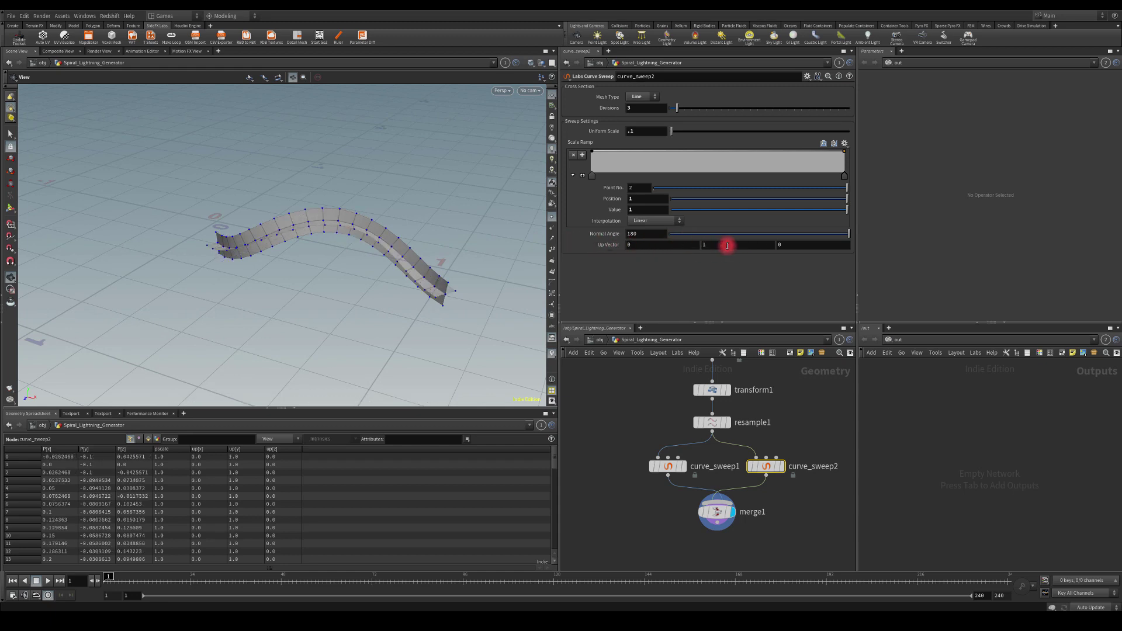
{"action": "left_click_drag", "start_coordinate": [388, 211], "coordinate": [488, 173]}
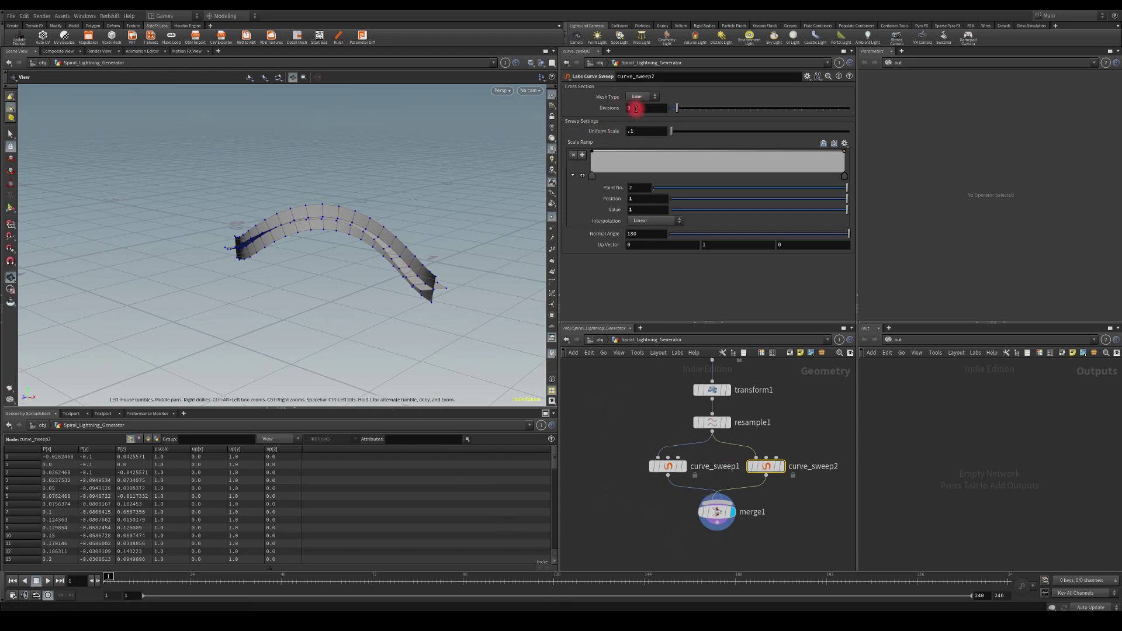
Copy curve_sweep1's Uniform Scale and paste it into curve_sweep2's Uniform Scale as a relative reference.
{"action": "left_click", "coordinate": [663, 474]}
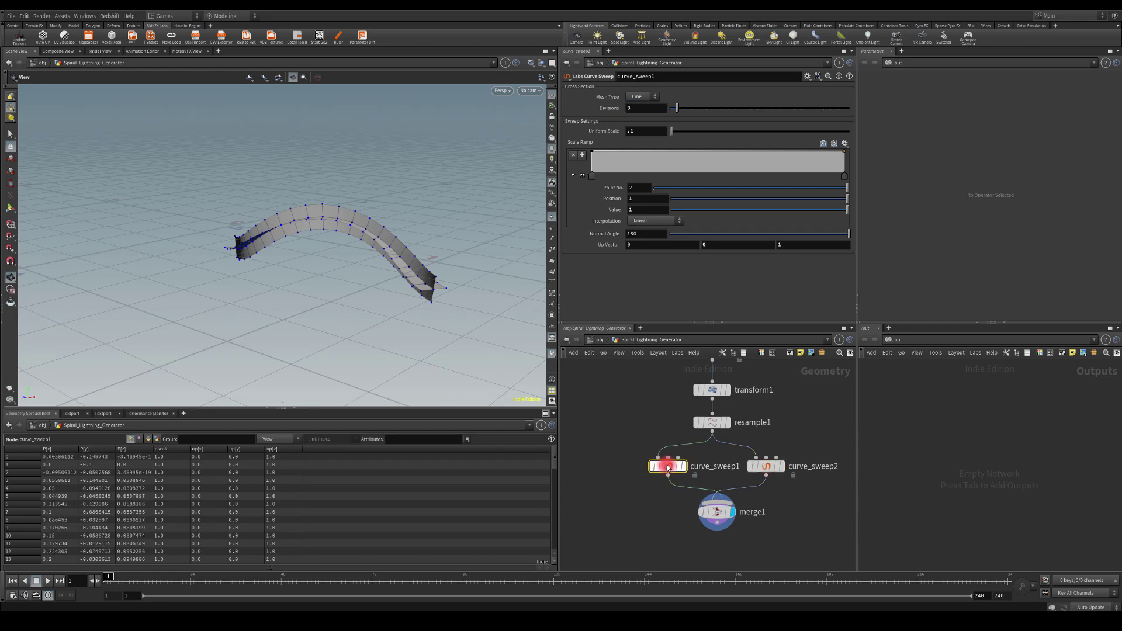
{"action": "right_click", "coordinate": [631, 108]}
{"action": "left_click", "coordinate": [627, 133]}
{"action": "right_click", "coordinate": [634, 131]}
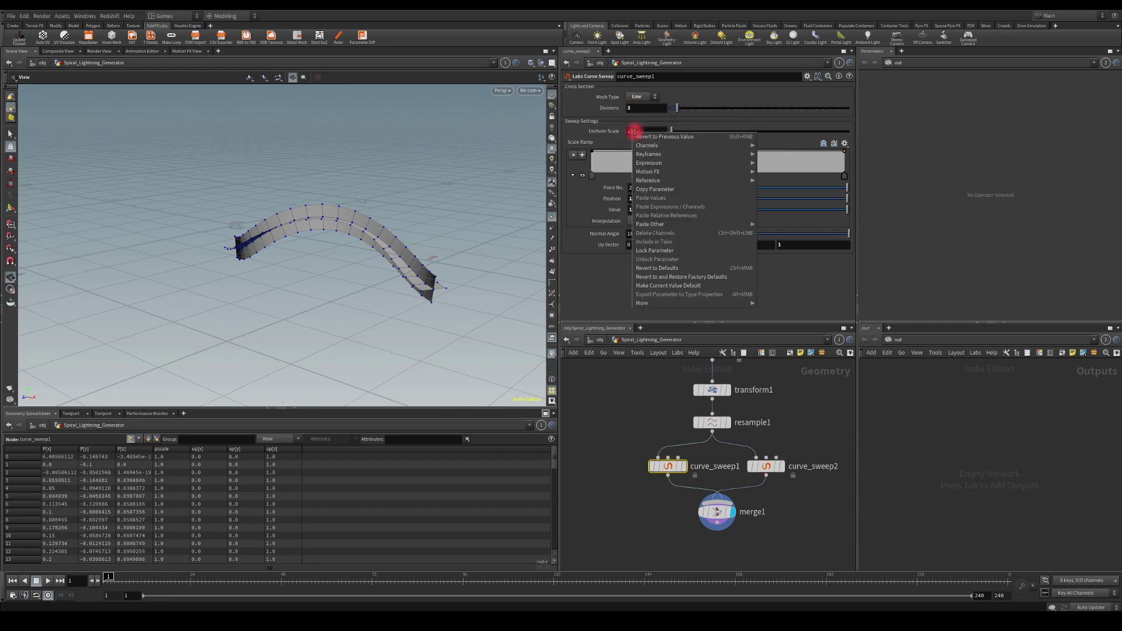
{"action": "left_click", "coordinate": [648, 190]}
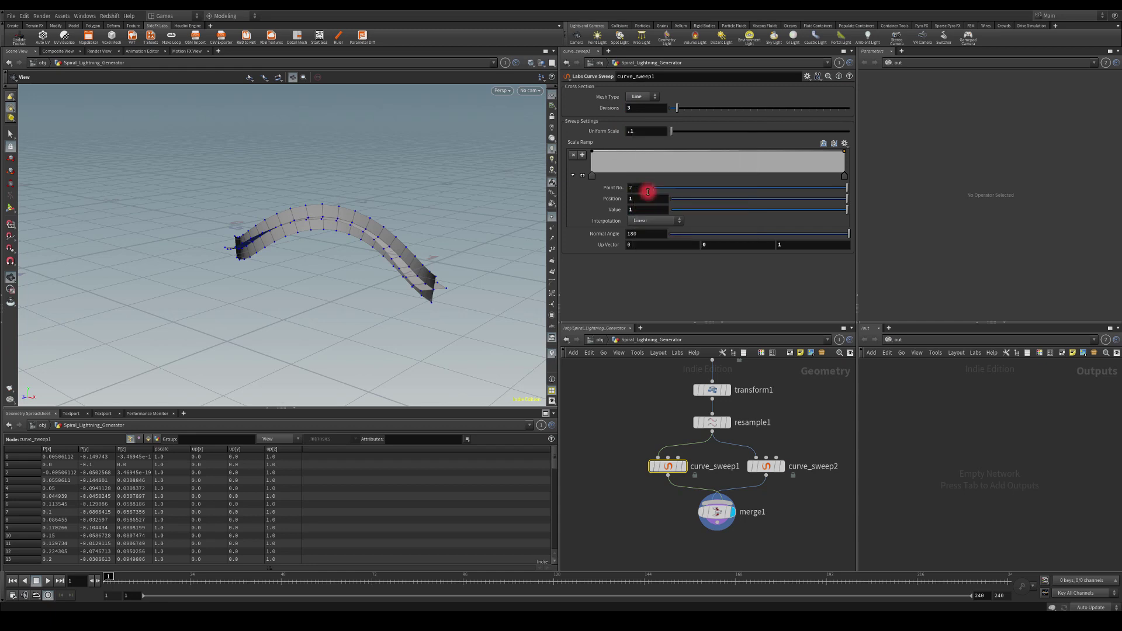
{"action": "left_click", "coordinate": [770, 476]}
{"action": "right_click", "coordinate": [636, 131]}
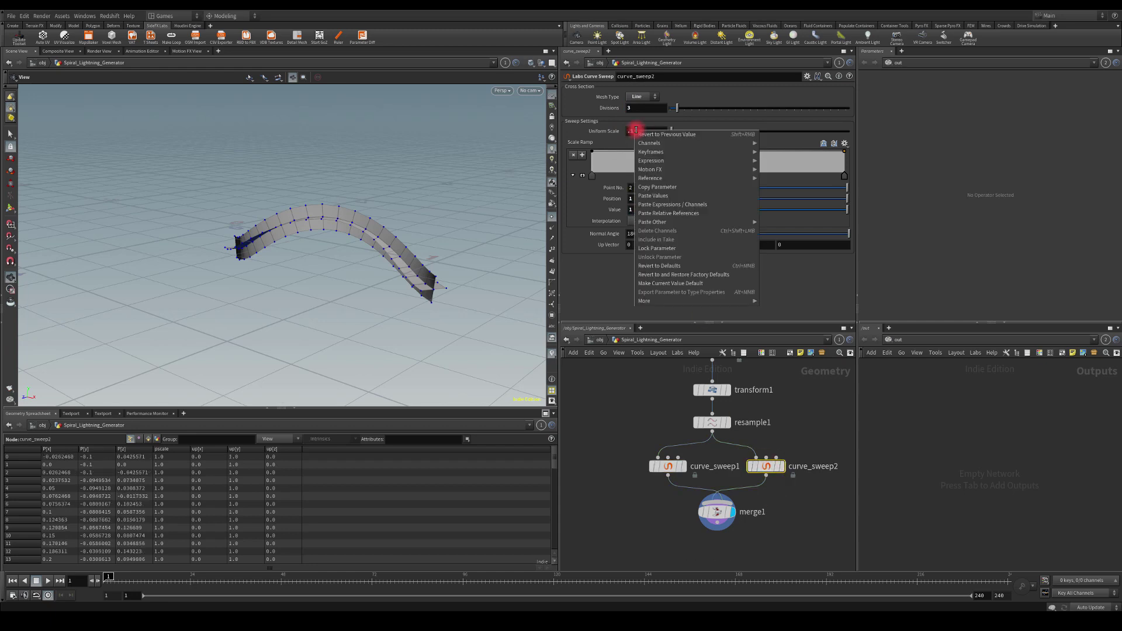
{"action": "left_click", "coordinate": [655, 214]}
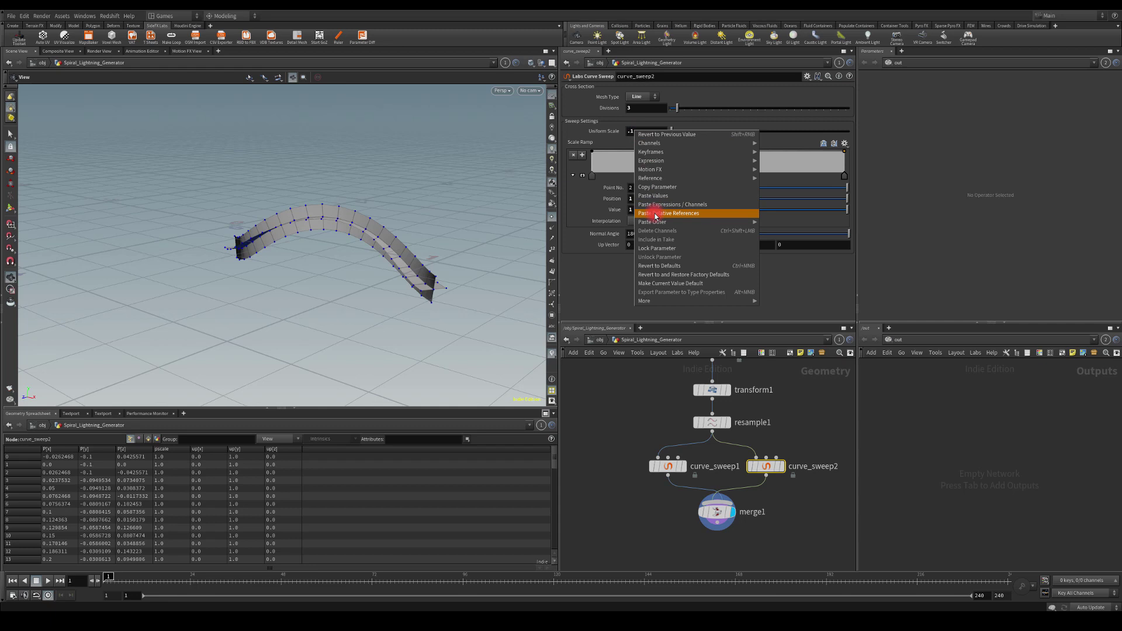
{"action": "left_click", "coordinate": [655, 214]}
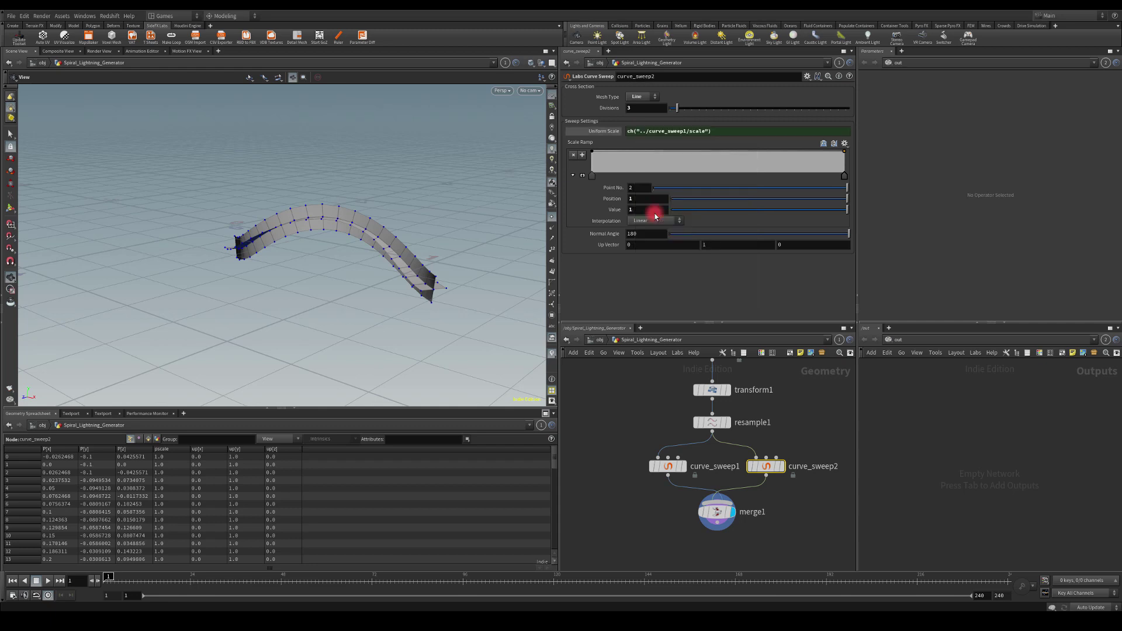
{"action": "left_click", "coordinate": [667, 466]}
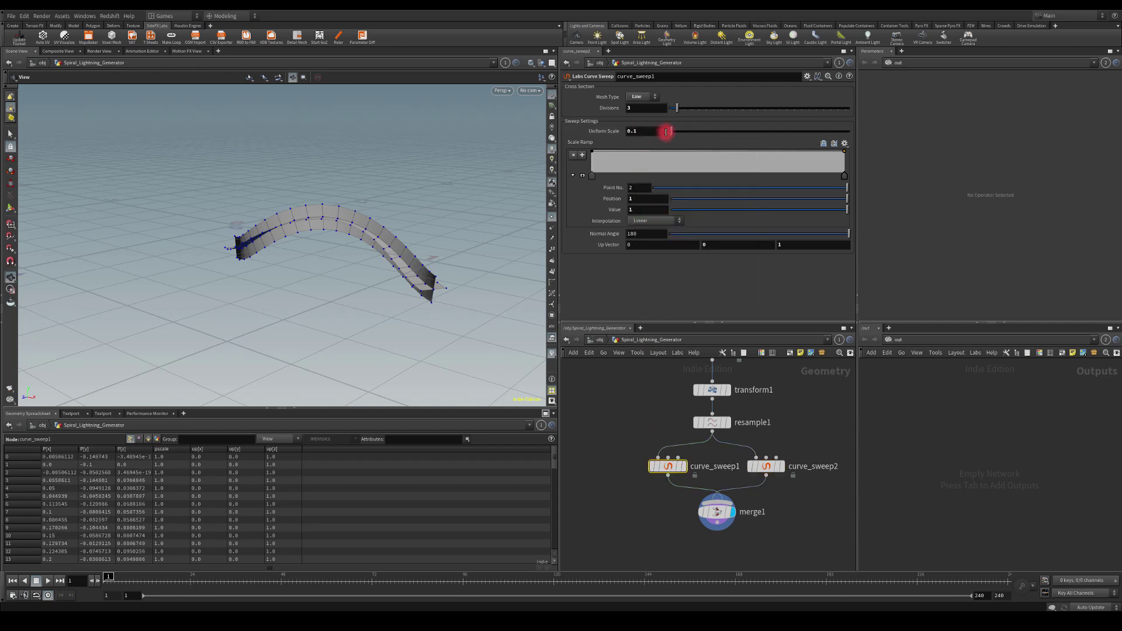
Try uniform scale widths of 0.2 and 0.56 on curve_sweep1, then settle at 0.22.
{"action": "left_click_drag", "start_coordinate": [672, 134], "coordinate": [672, 129]}
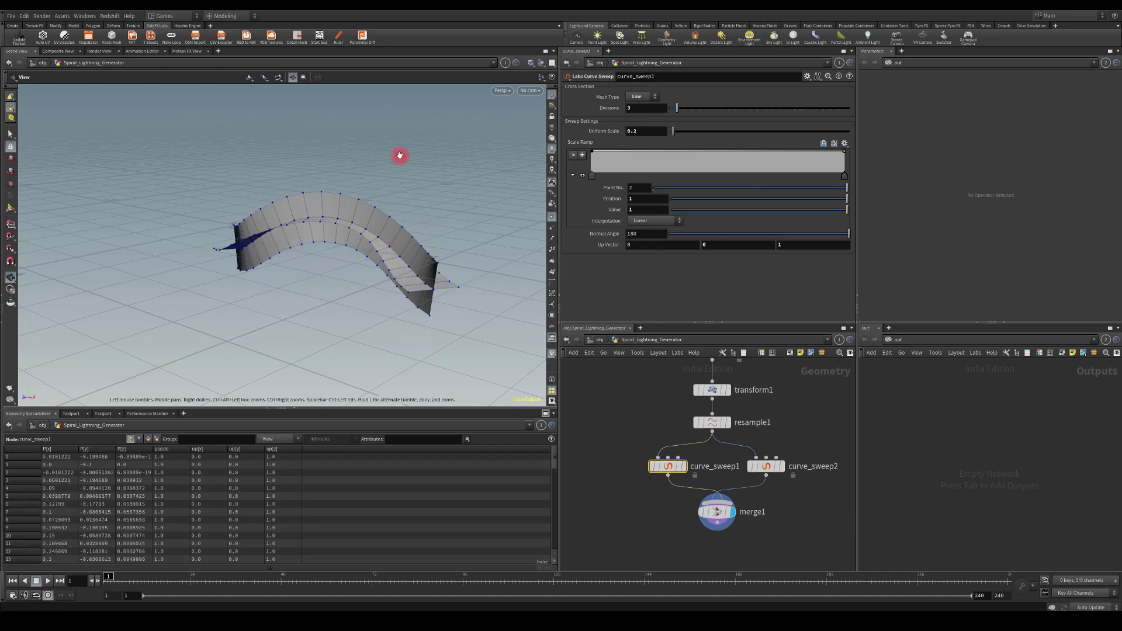
{"action": "left_click_drag", "start_coordinate": [401, 155], "coordinate": [546, 146]}
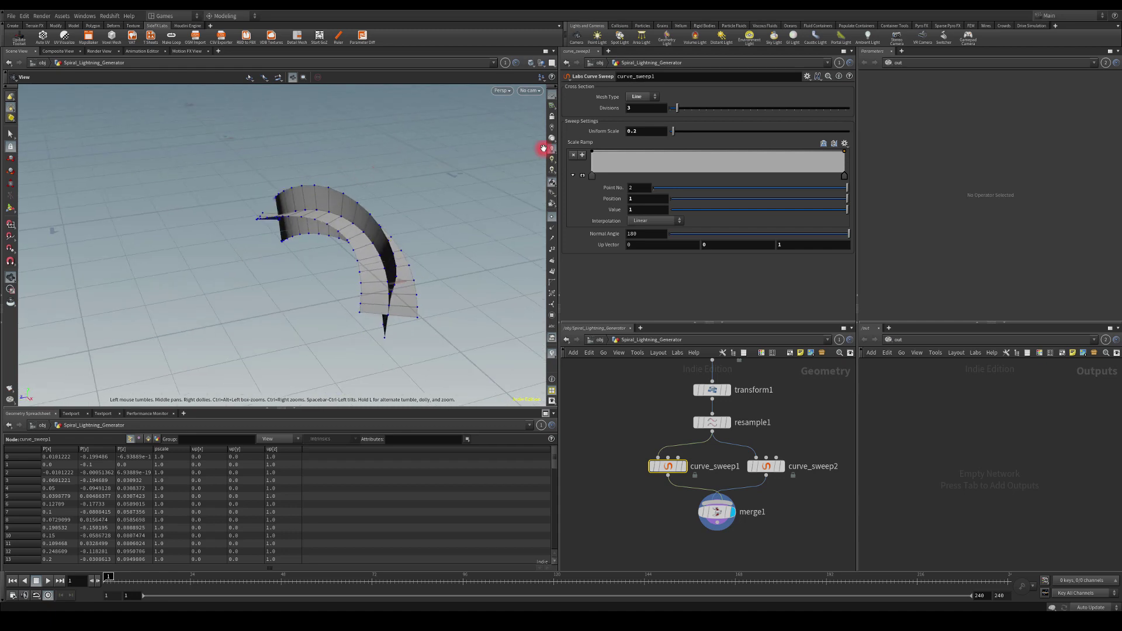
{"action": "left_click_drag", "start_coordinate": [673, 132], "coordinate": [679, 131]}
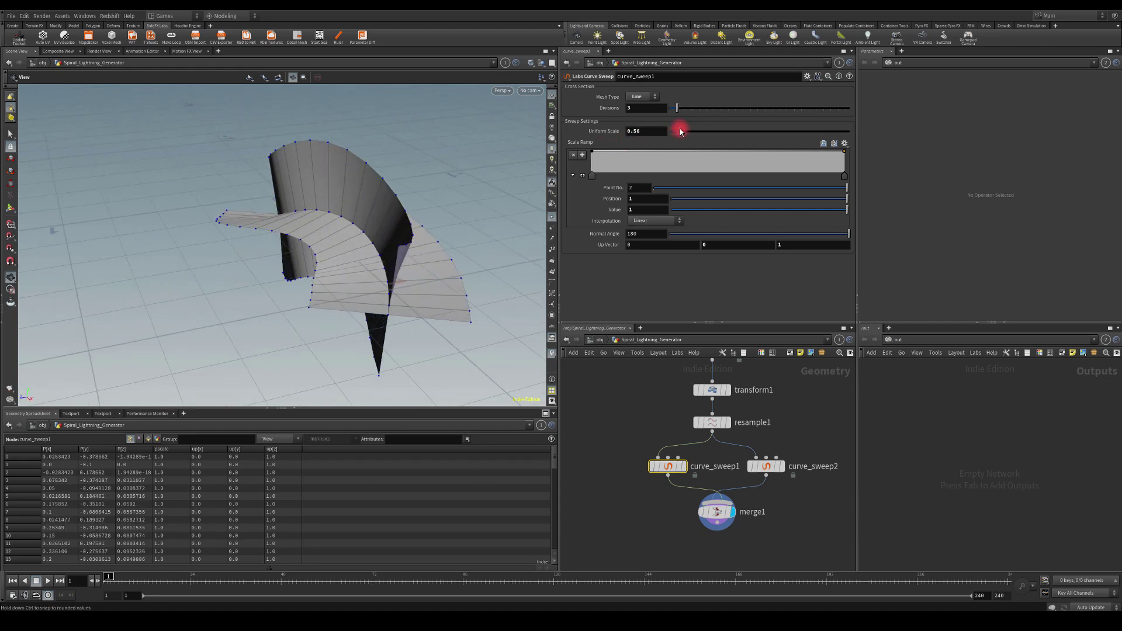
{"action": "left_click_drag", "start_coordinate": [428, 150], "coordinate": [405, 200]}
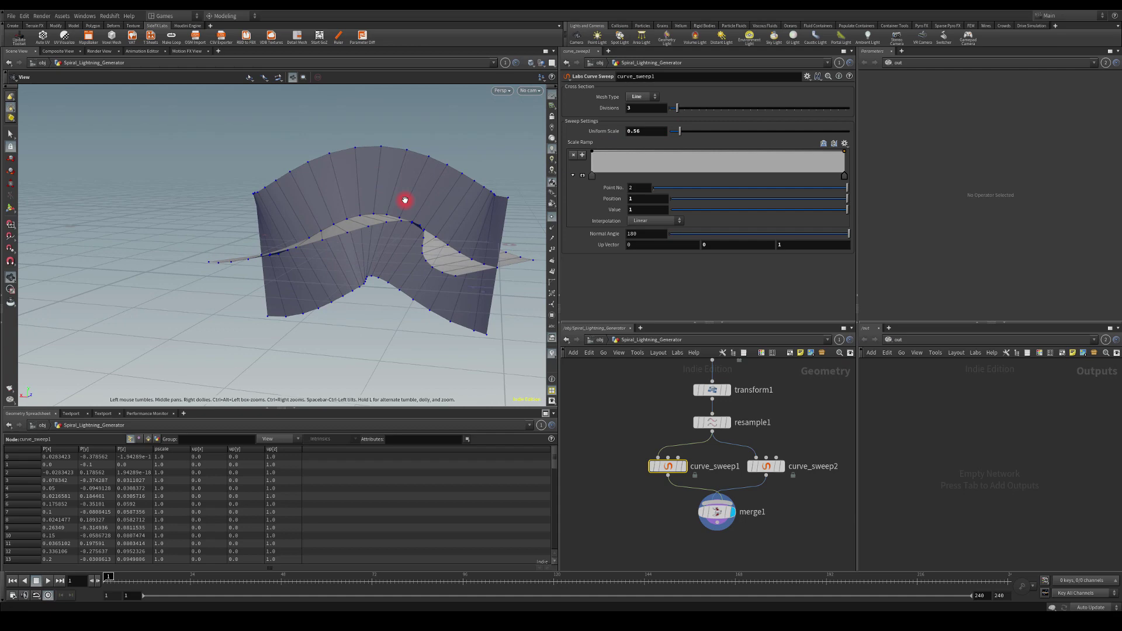
{"action": "left_click_drag", "start_coordinate": [329, 191], "coordinate": [253, 242]}
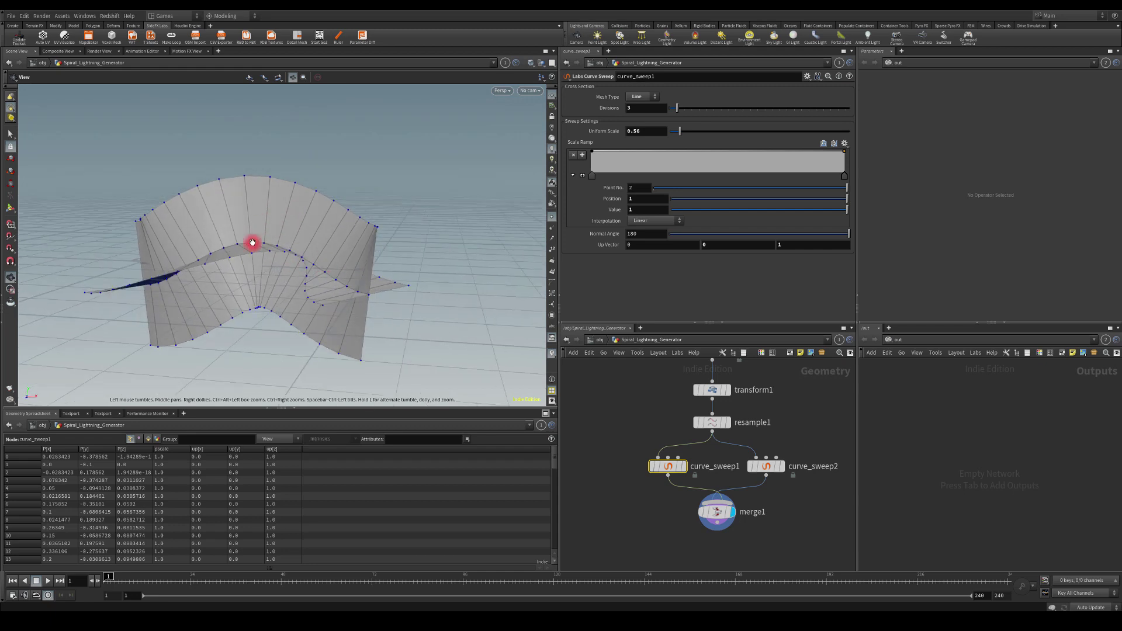
{"action": "left_click_drag", "start_coordinate": [679, 130], "coordinate": [673, 132]}
{"action": "left_click_drag", "start_coordinate": [384, 150], "coordinate": [348, 173]}
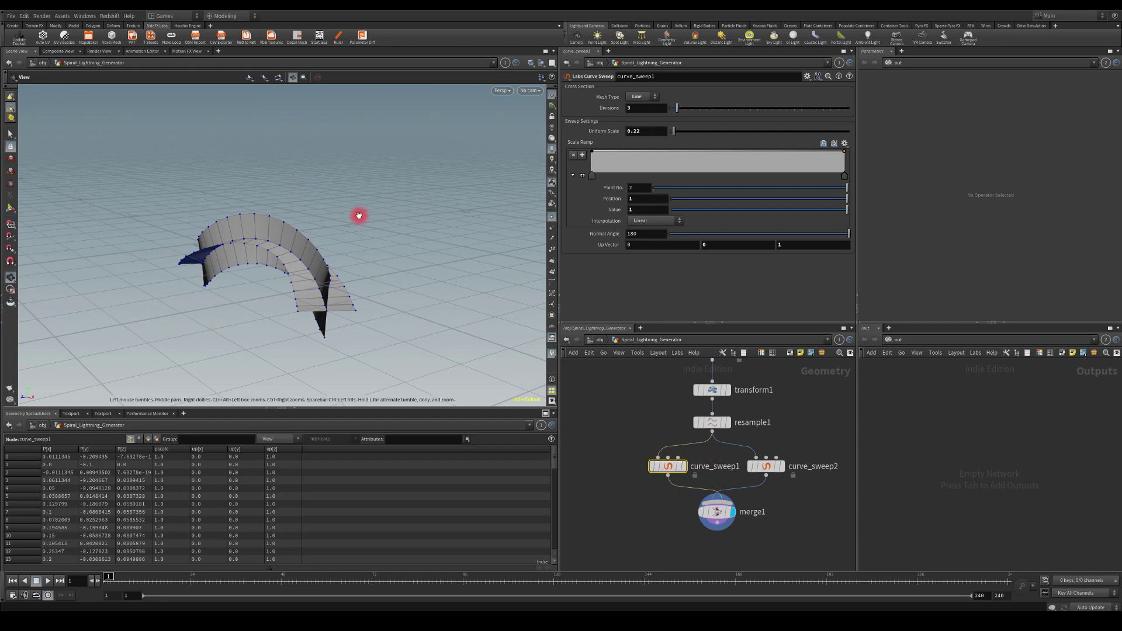
Inspect the 0.22-wide ribbons from several angles, briefly adjusting and restoring the up vector.
{"action": "left_click_drag", "start_coordinate": [358, 212], "coordinate": [319, 221]}
{"action": "left_click_drag", "start_coordinate": [174, 266], "coordinate": [199, 250]}
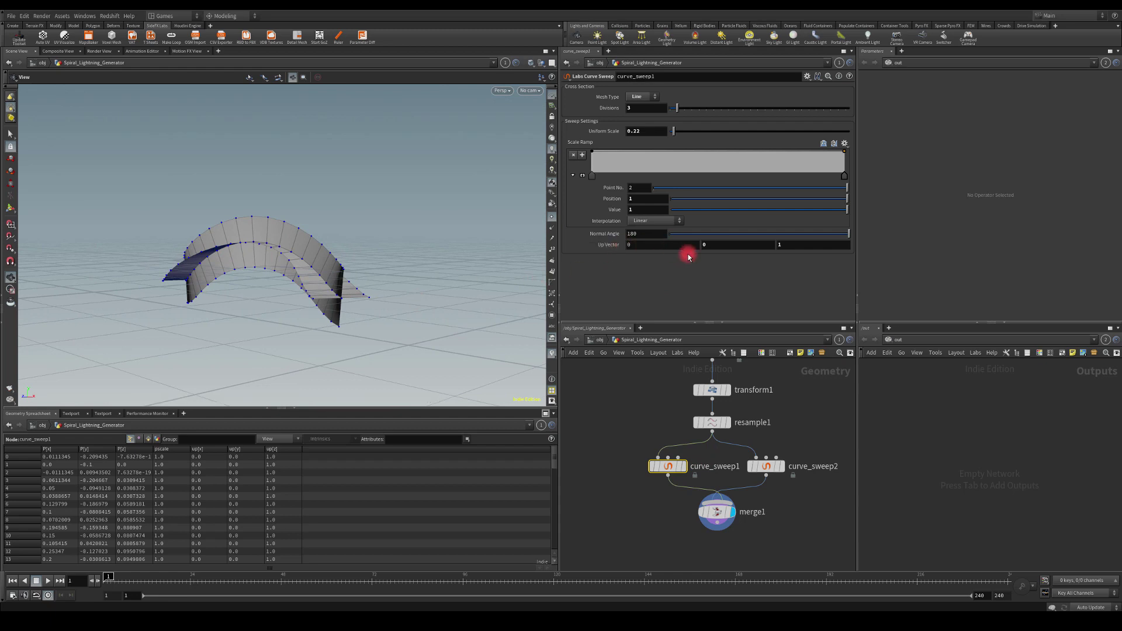
{"action": "mouse_move", "coordinate": [791, 242]}
{"action": "middle_mouse_down"}
{"action": "mouse_move", "coordinate": [709, 238]}
{"action": "mouse_move", "coordinate": [762, 238]}
{"action": "mouse_move", "coordinate": [764, 249]}
{"action": "mouse_move", "coordinate": [721, 243]}
{"action": "middle_mouse_up"}
{"action": "left_click_drag", "start_coordinate": [415, 198], "coordinate": [298, 217]}
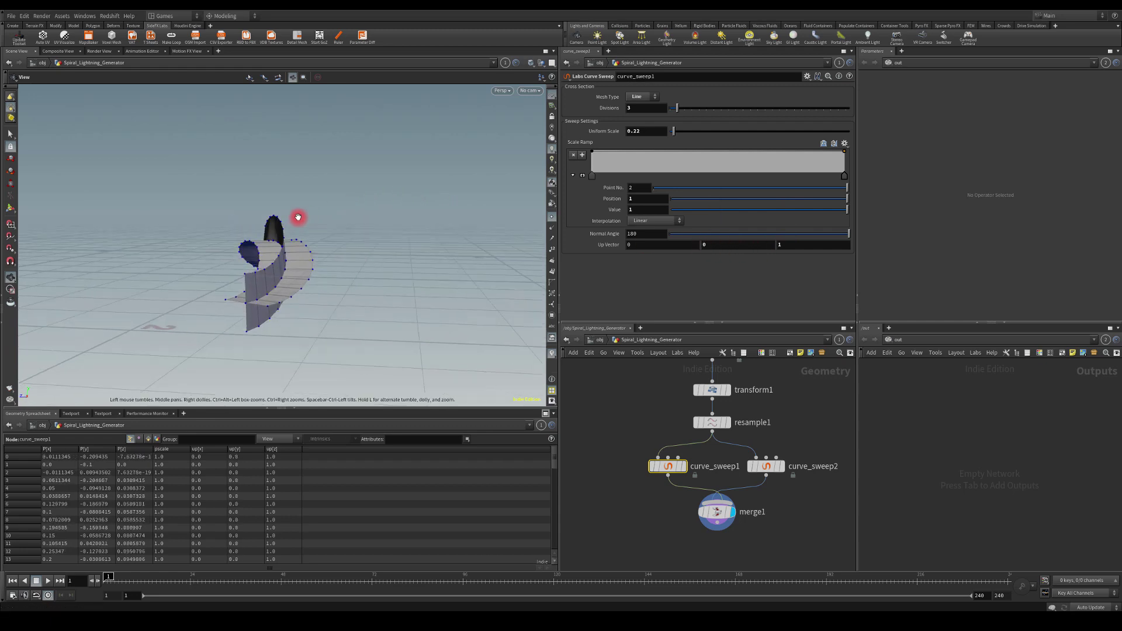
{"action": "left_click_drag", "start_coordinate": [144, 273], "coordinate": [367, 306]}
{"action": "left_click_drag", "start_coordinate": [113, 209], "coordinate": [229, 201]}
{"action": "left_click", "coordinate": [630, 108]}
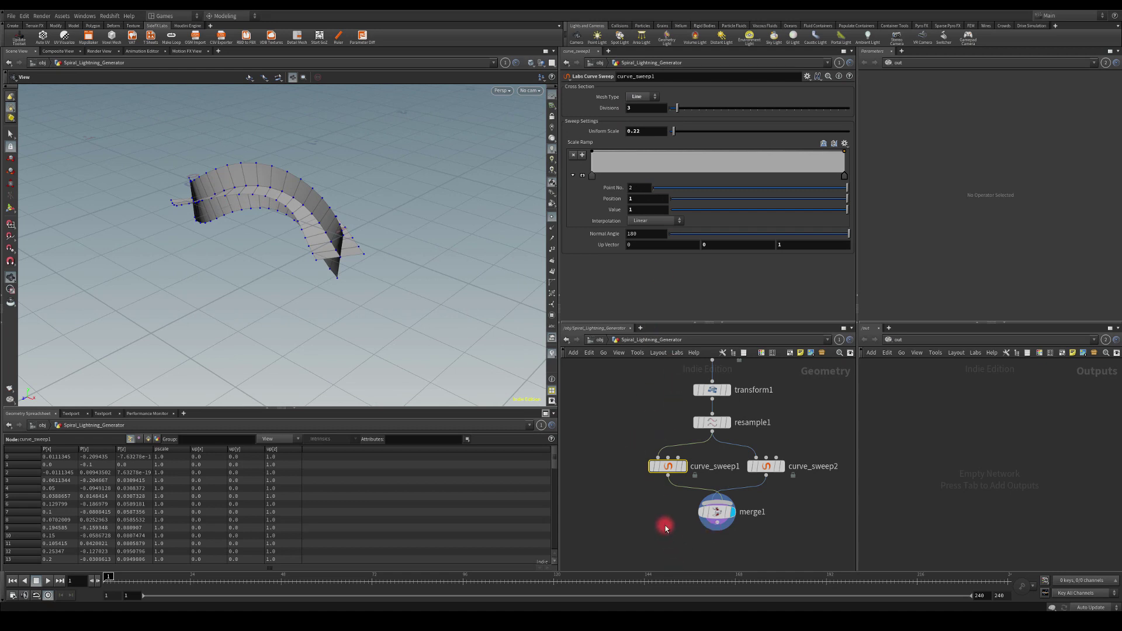
{"action": "middle_click_drag", "start_coordinate": [665, 525], "coordinate": [655, 422]}
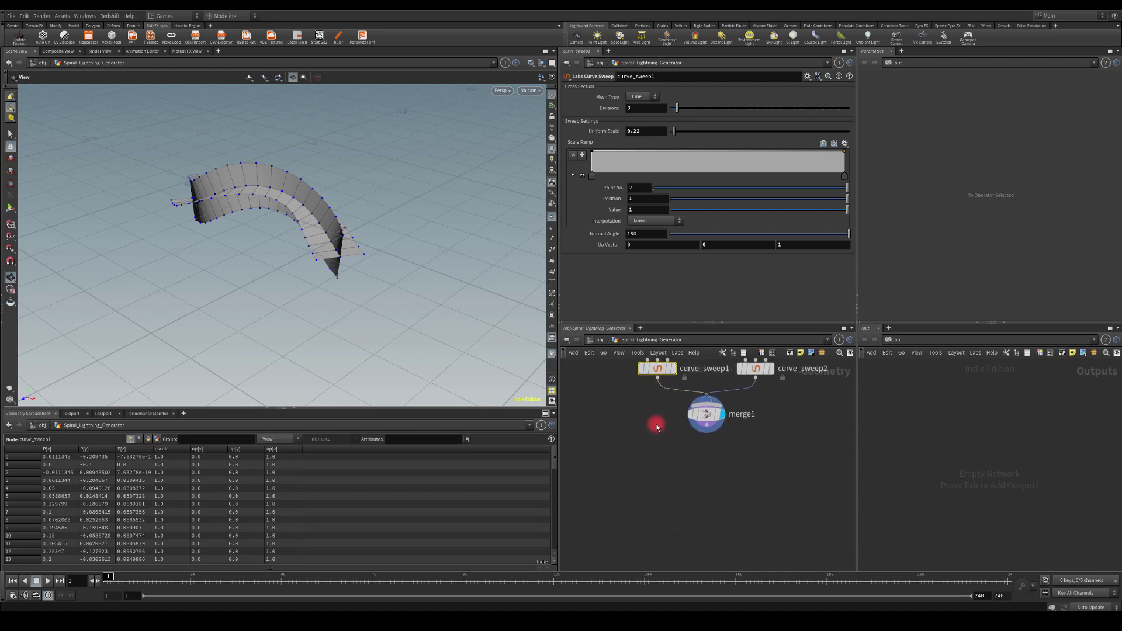
Switch the viewport from Persp to UV View and pull a new wire from merge1's output.
{"action": "left_click", "coordinate": [501, 94]}
{"action": "left_click", "coordinate": [545, 145]}
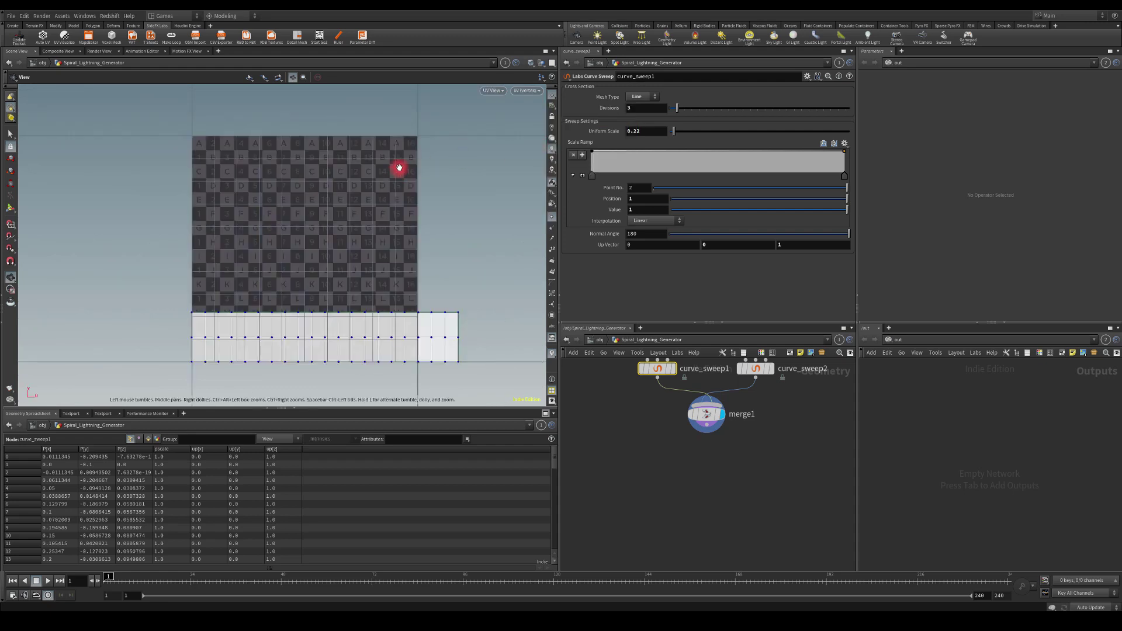
{"action": "scroll", "coordinate": [399, 167], "scroll_direction": "down", "scroll_amount": 2}
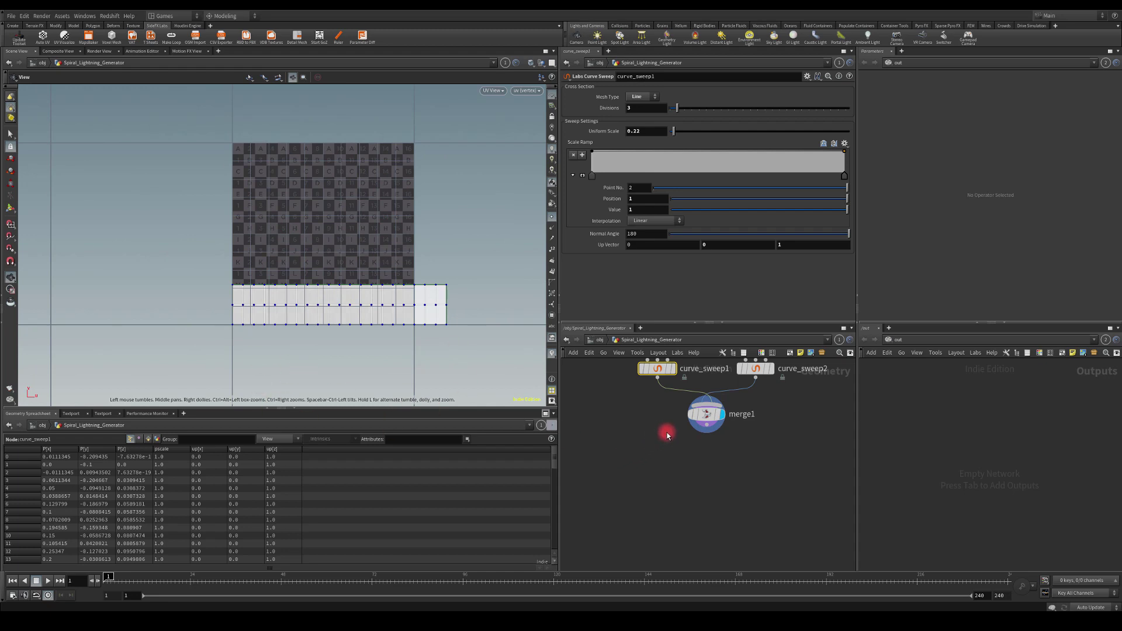
{"action": "mouse_move", "coordinate": [705, 434]}
{"action": "left_click_drag", "start_coordinate": [706, 434], "coordinate": [707, 481]}
Add a UV Transform node below merge1 and enter a 1/SIZEX expression for the X scale.
{"action": "type", "text": "uvtr"}
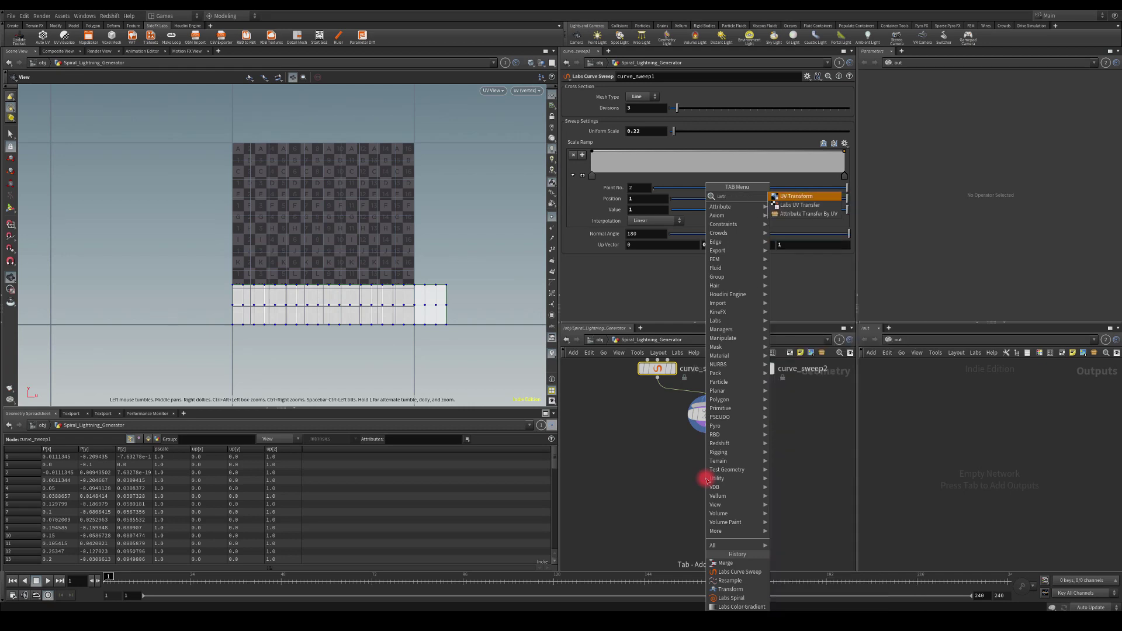
{"action": "key", "text": "Return"}
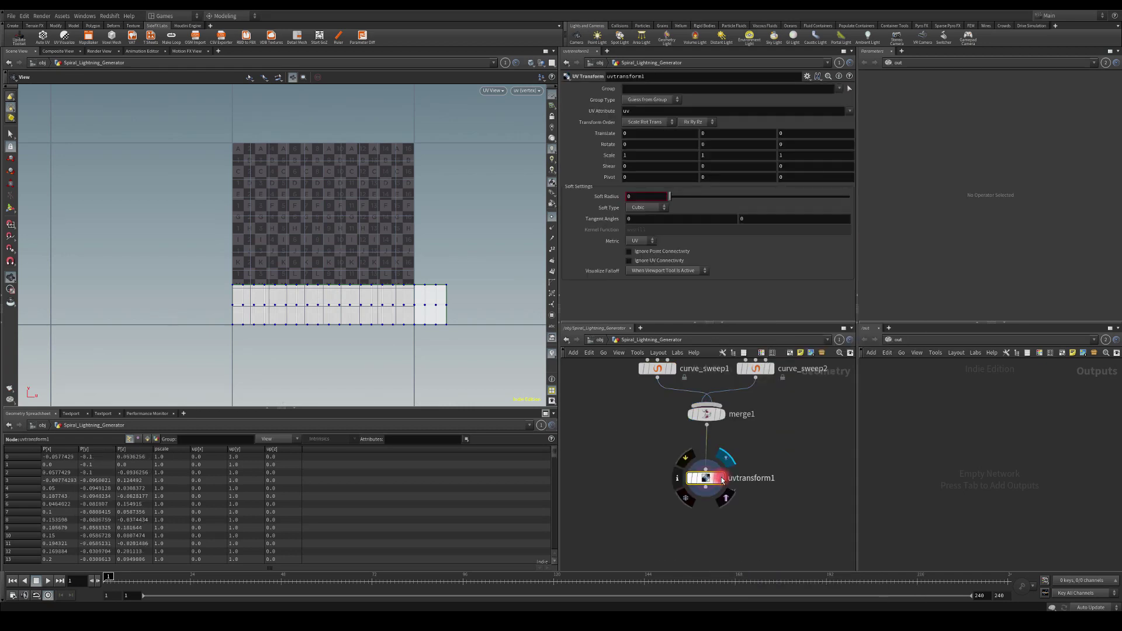
{"action": "left_click_drag", "start_coordinate": [707, 475], "coordinate": [707, 456]}
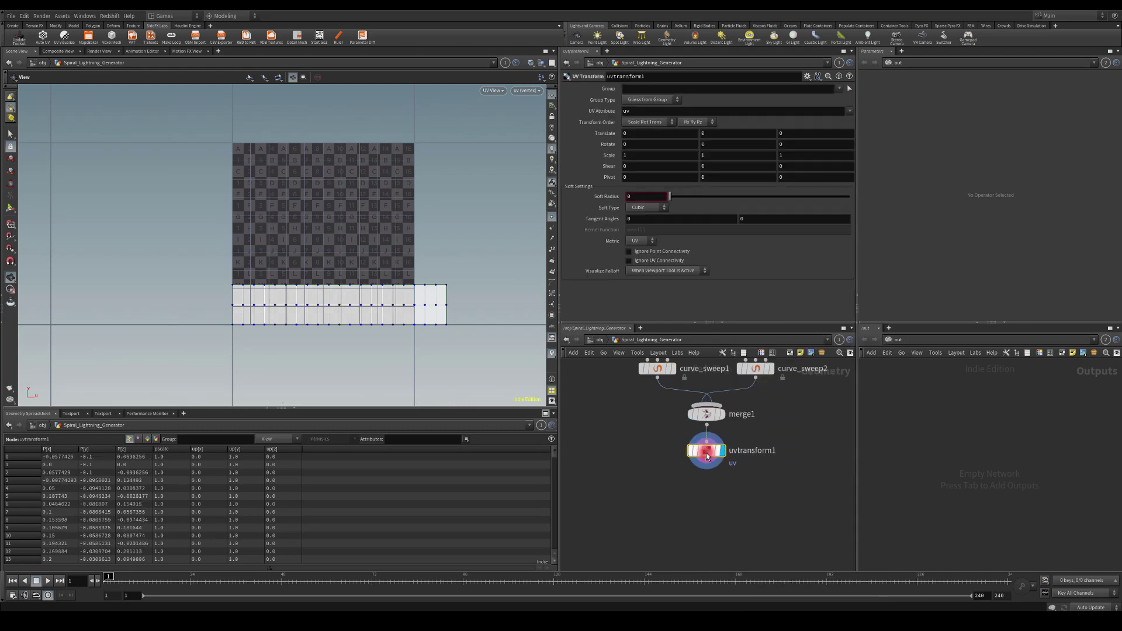
{"action": "left_click", "coordinate": [632, 155]}
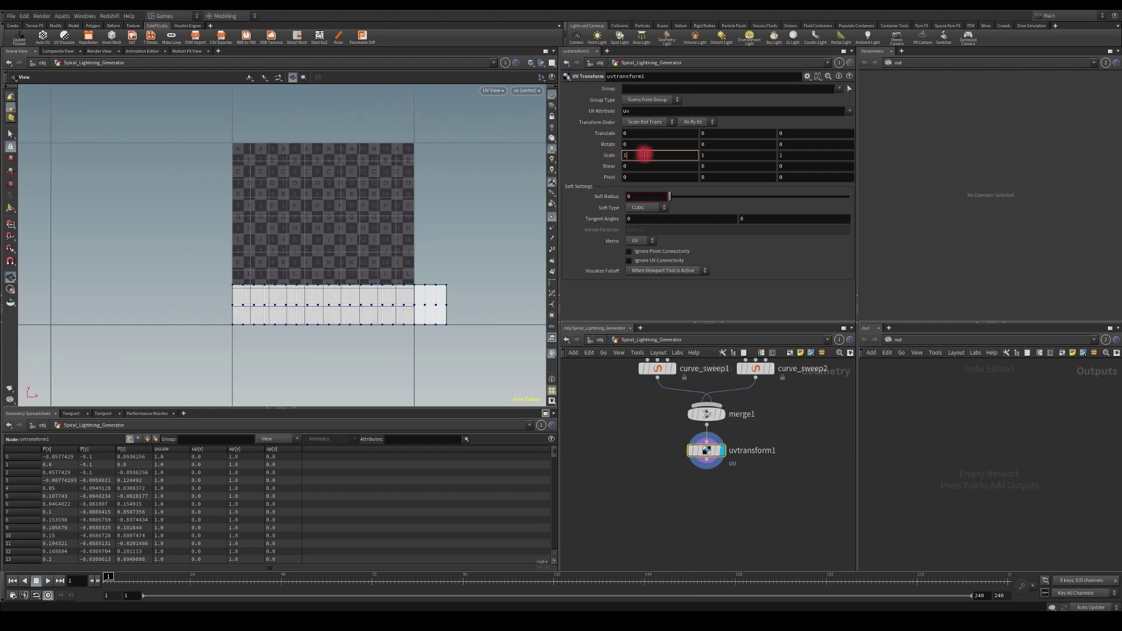
{"action": "type", "text": "/SIZEX"}
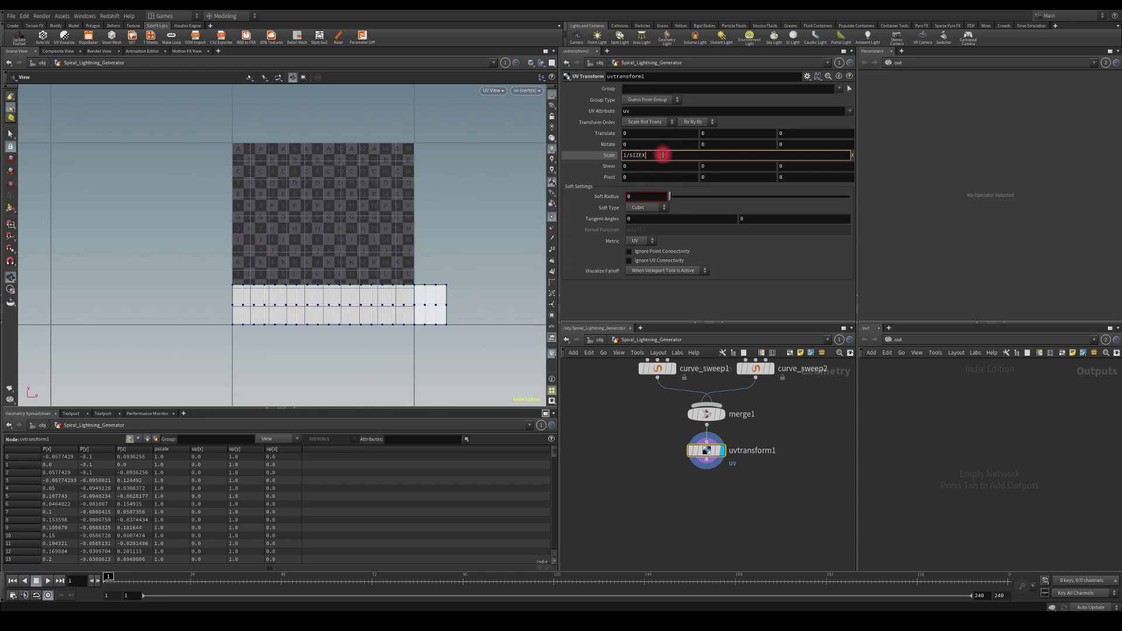
{"action": "key", "text": "Return"}
{"action": "left_click", "coordinate": [644, 157]}
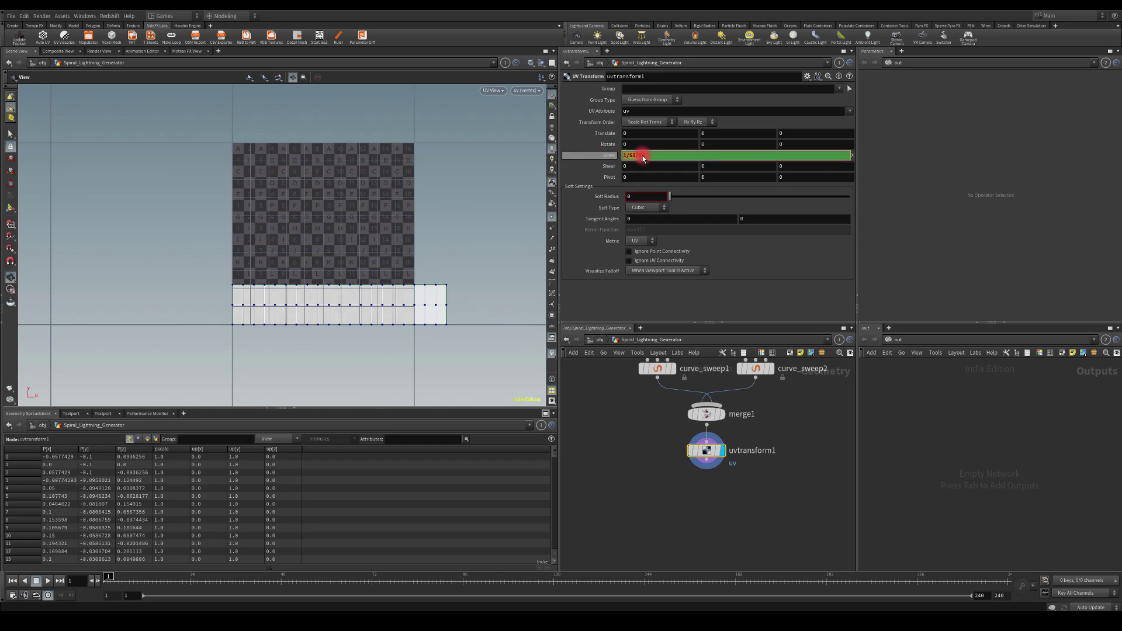
{"action": "type", "text": "/obj/Spiral_Lightning_Generator/curve_sweep1"}
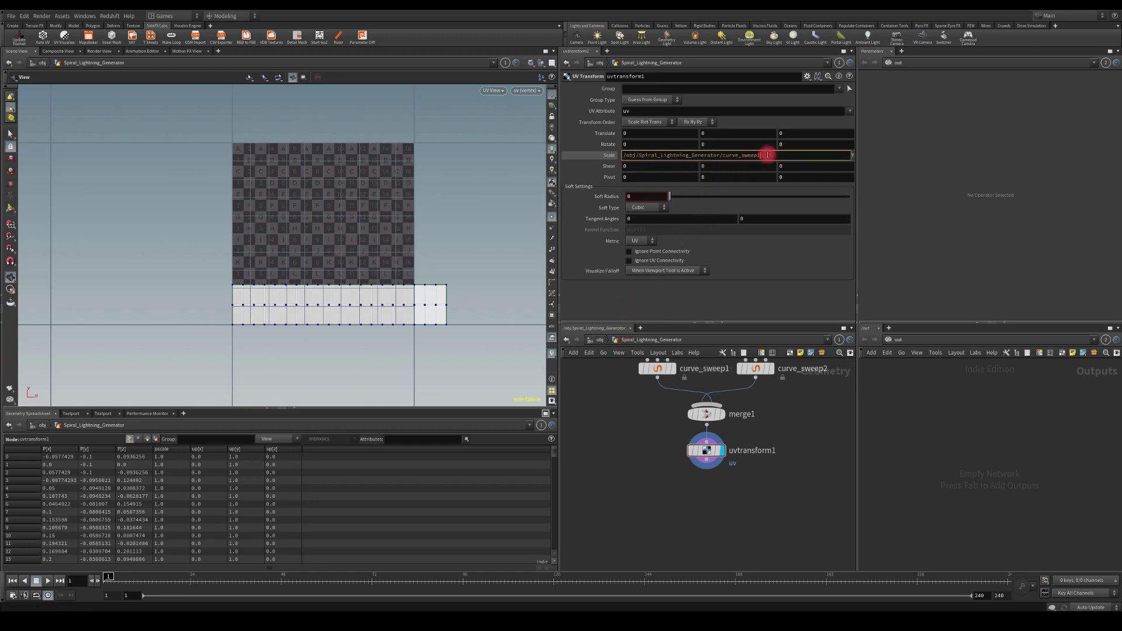
{"action": "key", "text": "Return"}
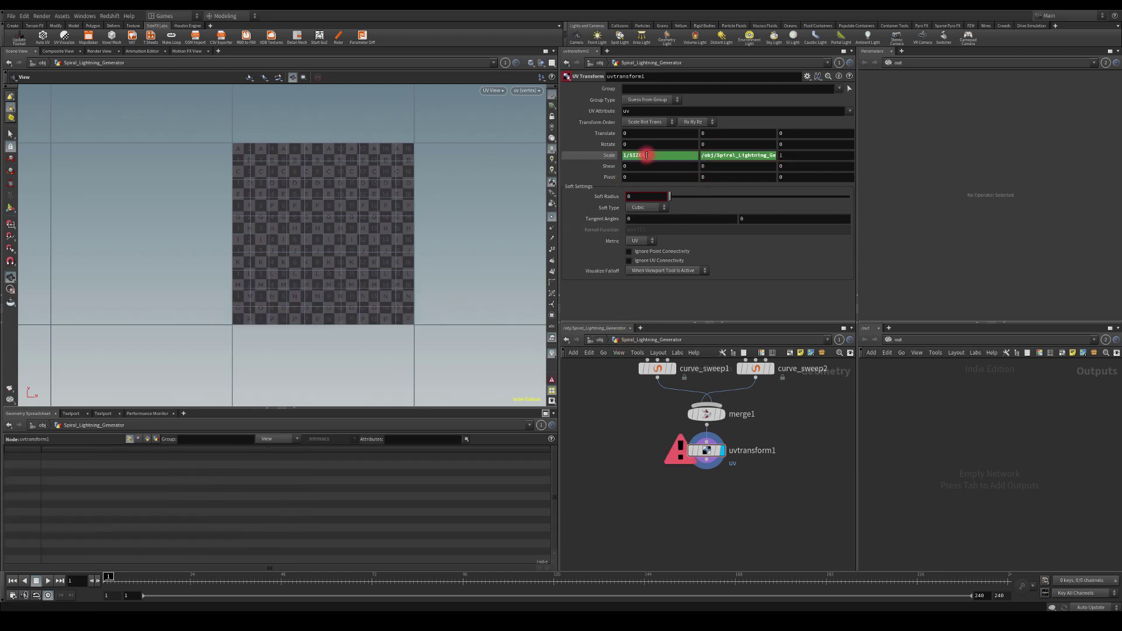
Set the Y scale to 1/$SIZEY and correct the X scale to 1/$SIZEX.
{"action": "left_click", "coordinate": [723, 155]}
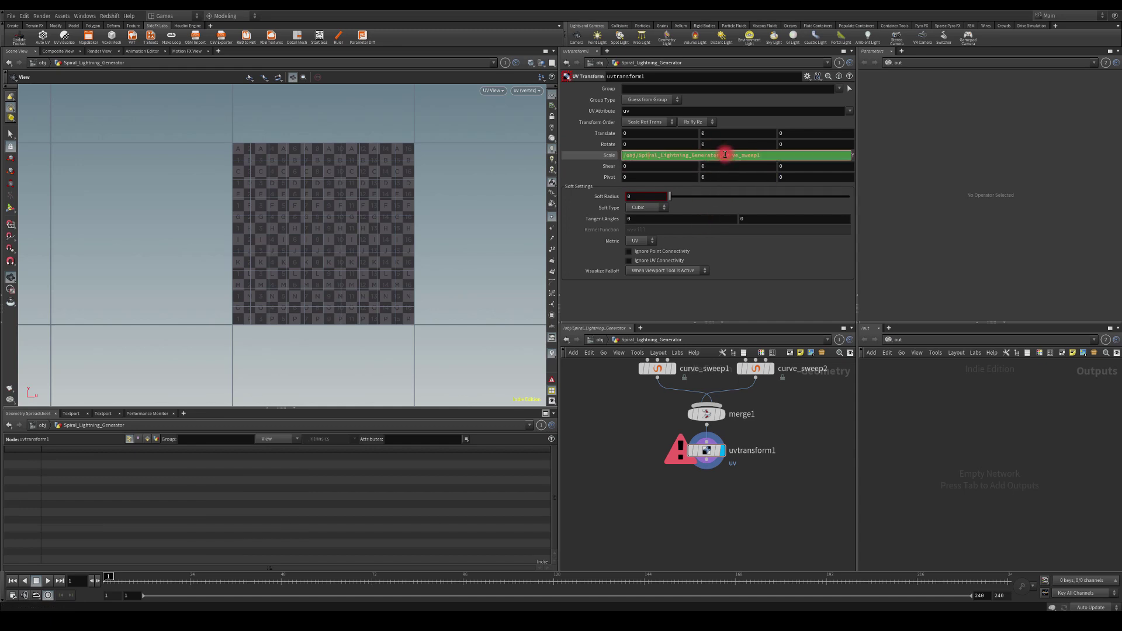
{"action": "key", "text": "ctrl+a"}
{"action": "type", "text": "1/SIZEX"}
{"action": "key", "text": "Return"}
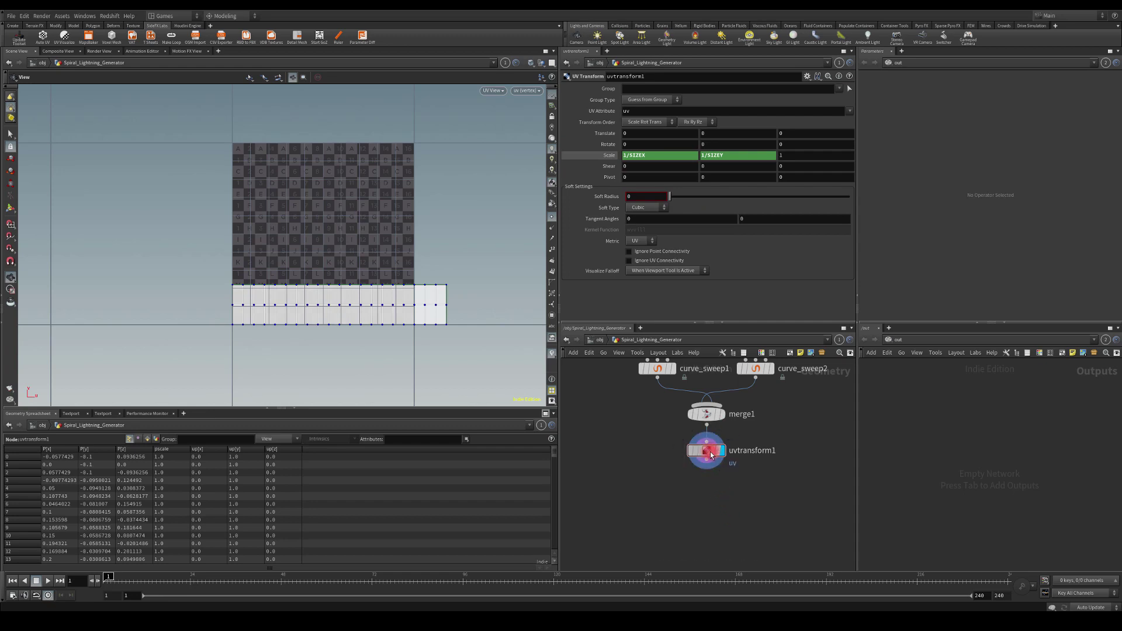
{"action": "mouse_move", "coordinate": [724, 454]}
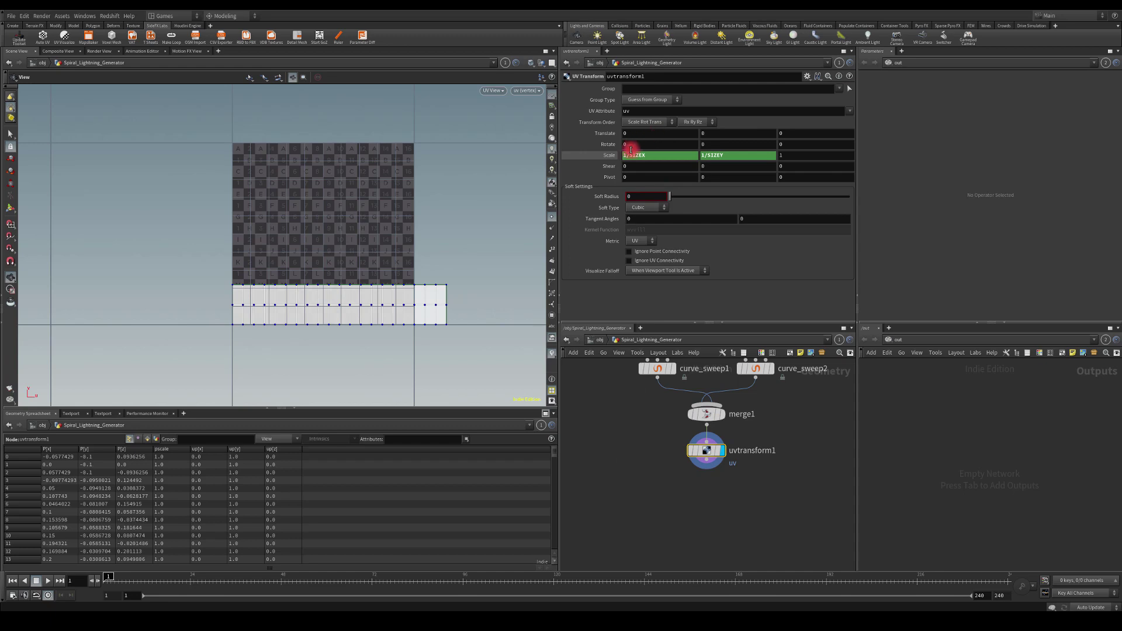
{"action": "left_click", "coordinate": [629, 196]}
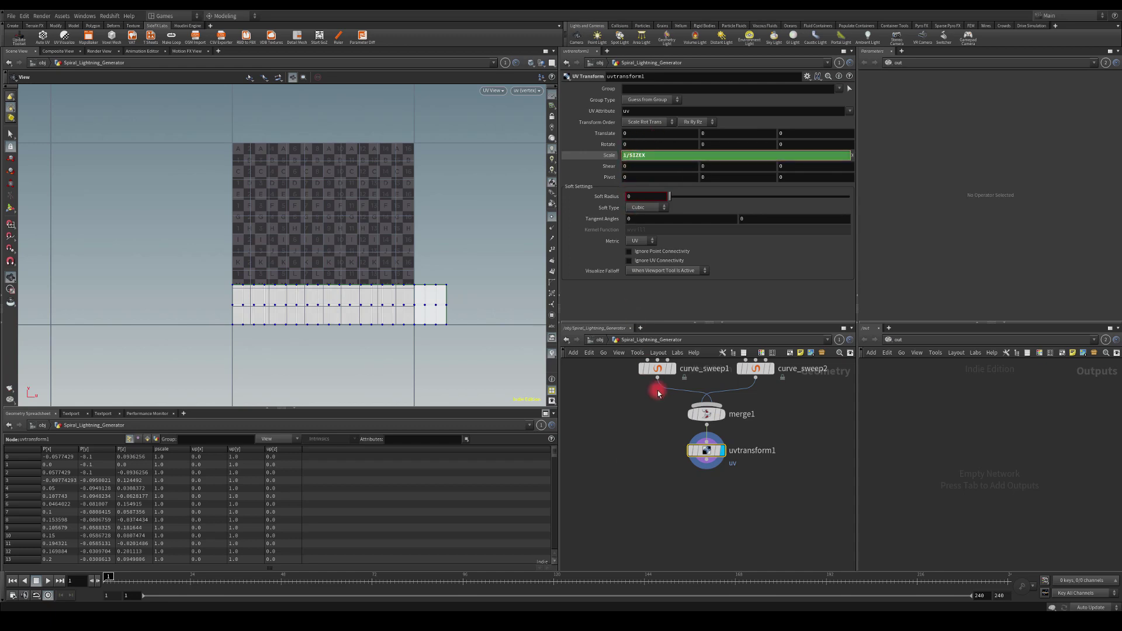
{"action": "type", "text": "$"}
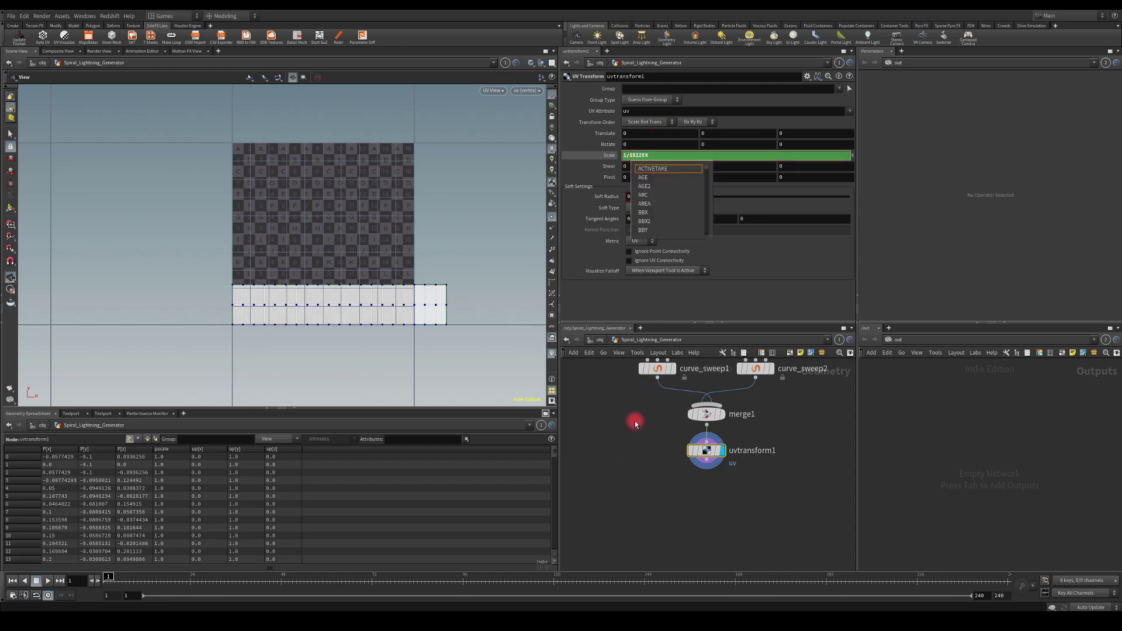
{"action": "left_click", "coordinate": [652, 314]}
{"action": "left_click", "coordinate": [704, 158]}
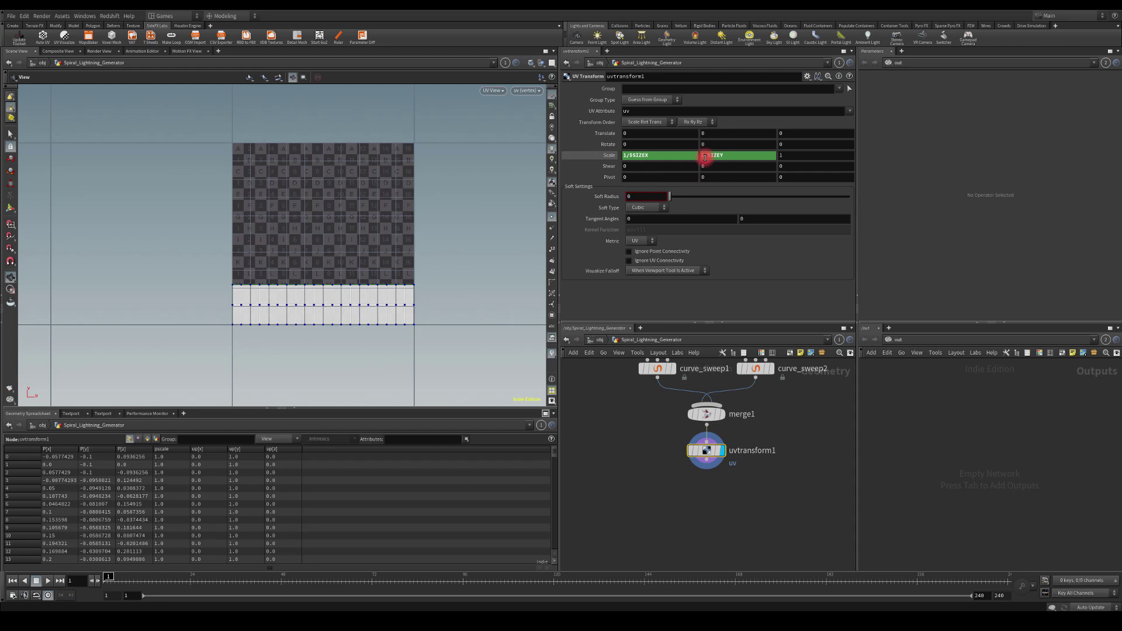
{"action": "left_click", "coordinate": [708, 199]}
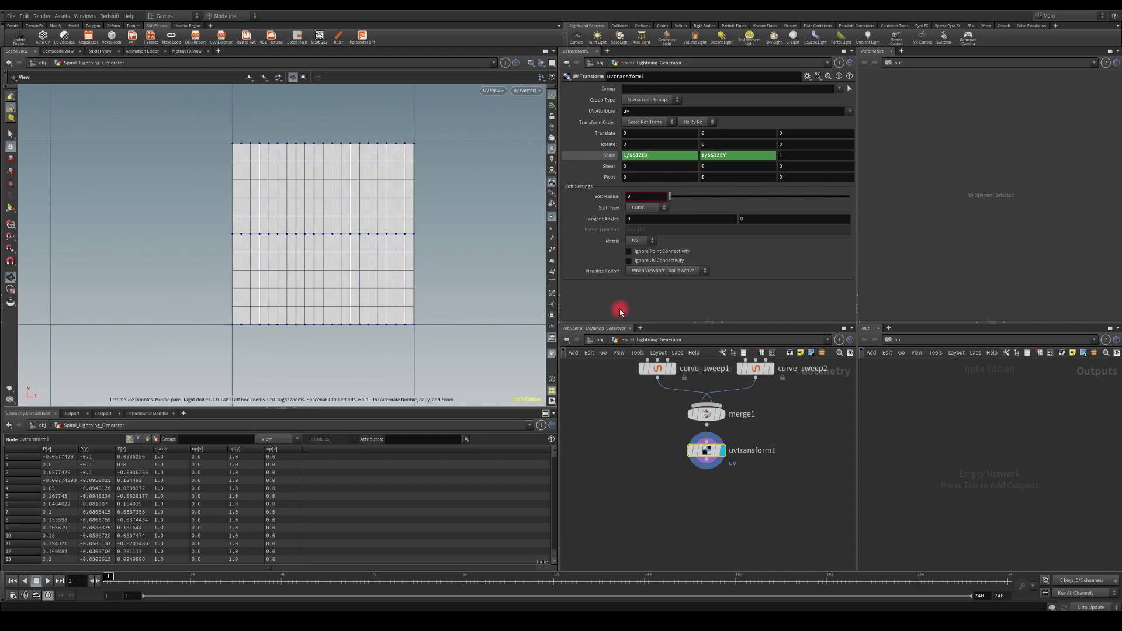
Switch the viewport back to a 3D perspective view and orbit around the ribbon.
{"action": "left_click", "coordinate": [492, 91]}
{"action": "mouse_move", "coordinate": [494, 108]}
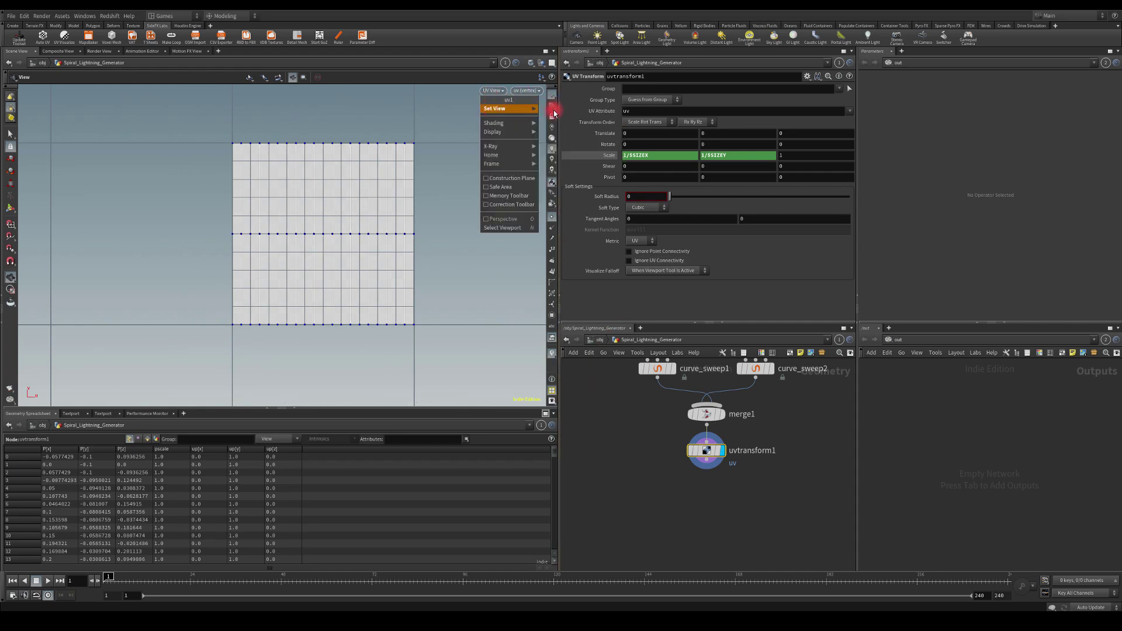
{"action": "left_click", "coordinate": [557, 111]}
{"action": "left_click_drag", "start_coordinate": [264, 206], "coordinate": [704, 504]}
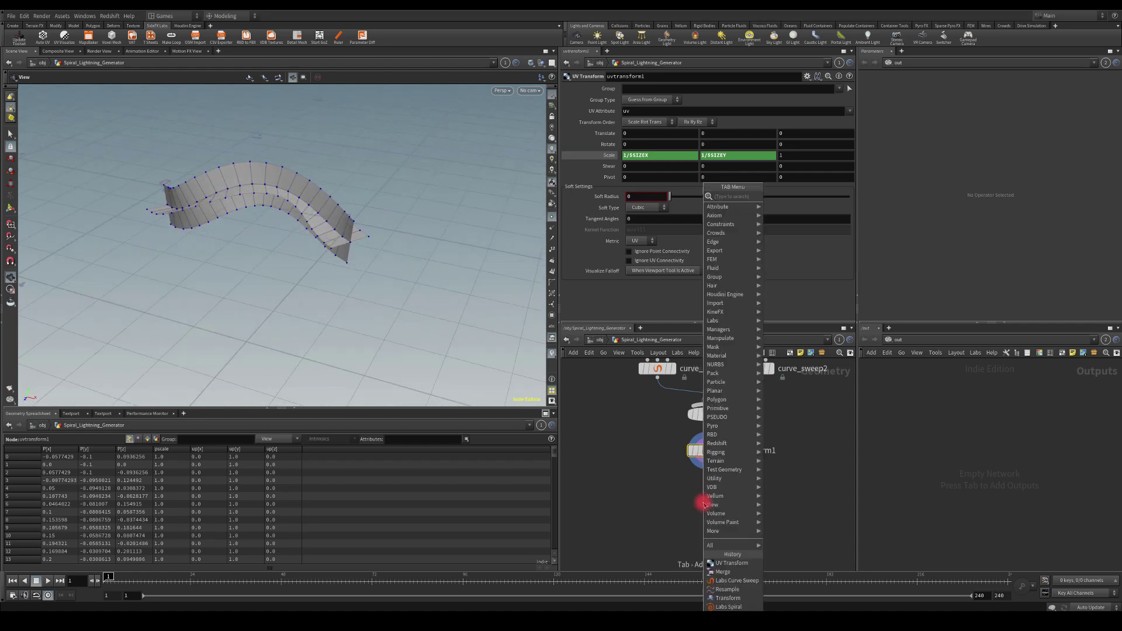
Add a Labs Color Gradient node, color_gradient1, directly below uvtransform1.
{"action": "type", "text": "lab"}
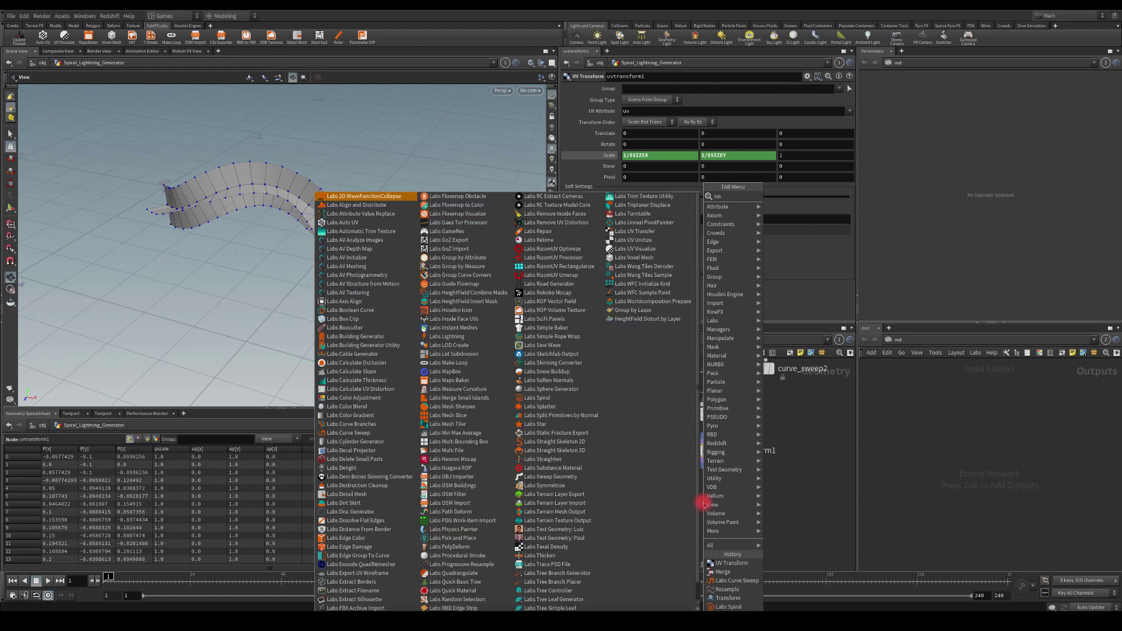
{"action": "key", "text": "BackSpace"}
{"action": "key", "text": "BackSpace"}
{"action": "key", "text": "BackSpace"}
{"action": "type", "text": "col"}
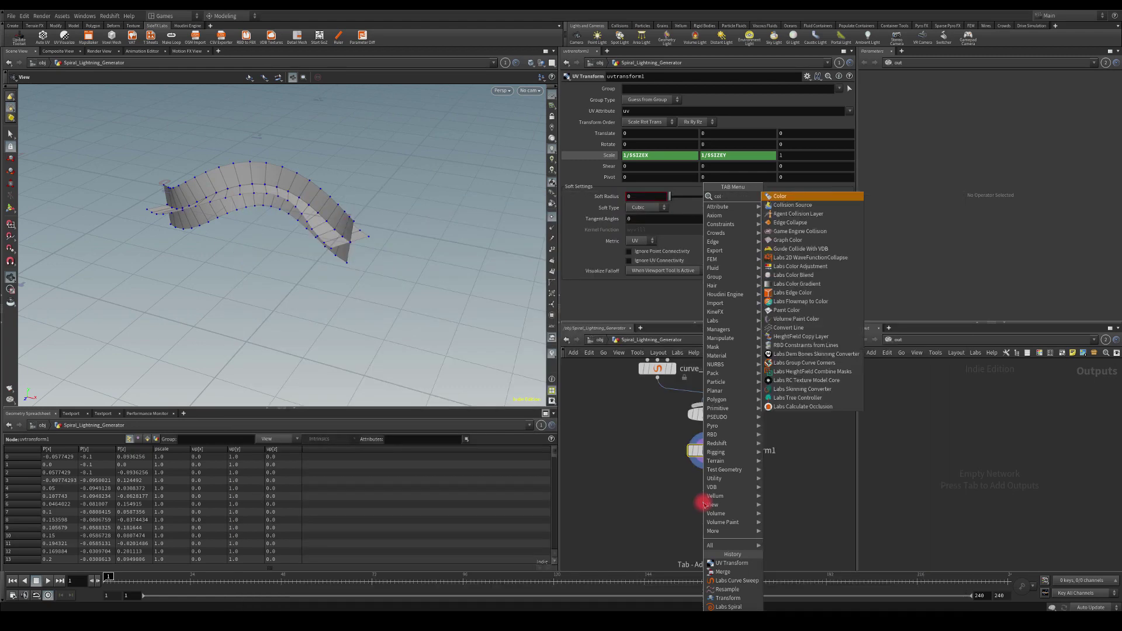
{"action": "type", "text": "o"}
{"action": "key", "text": "Down"}
{"action": "key", "text": "Down"}
{"action": "key", "text": "Down"}
{"action": "key", "text": "Down"}
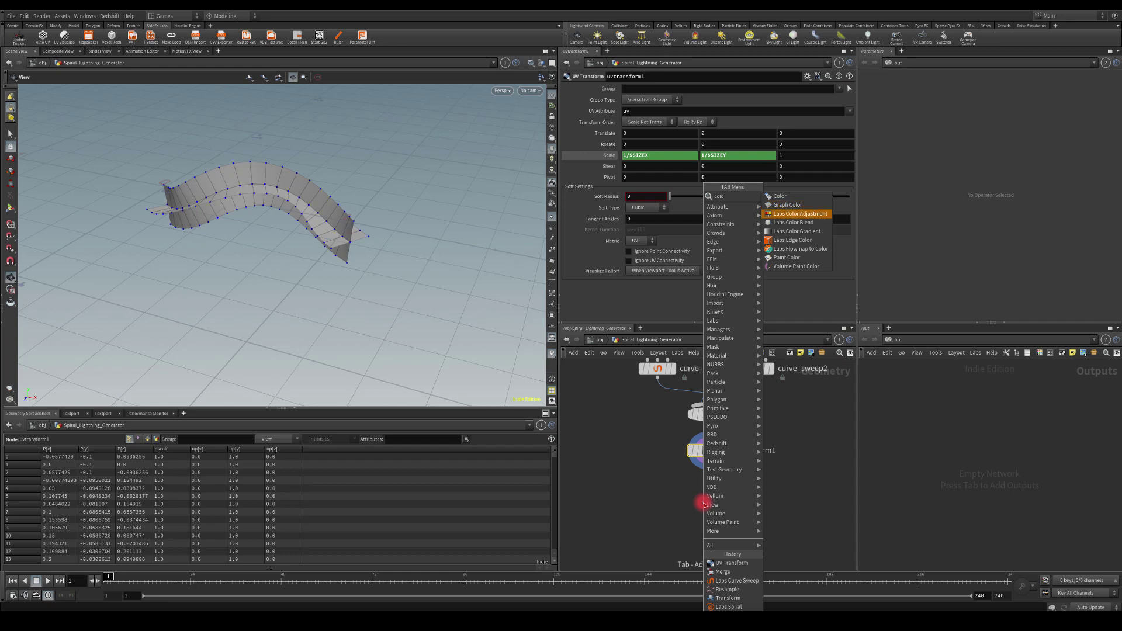
{"action": "key", "text": "Return"}
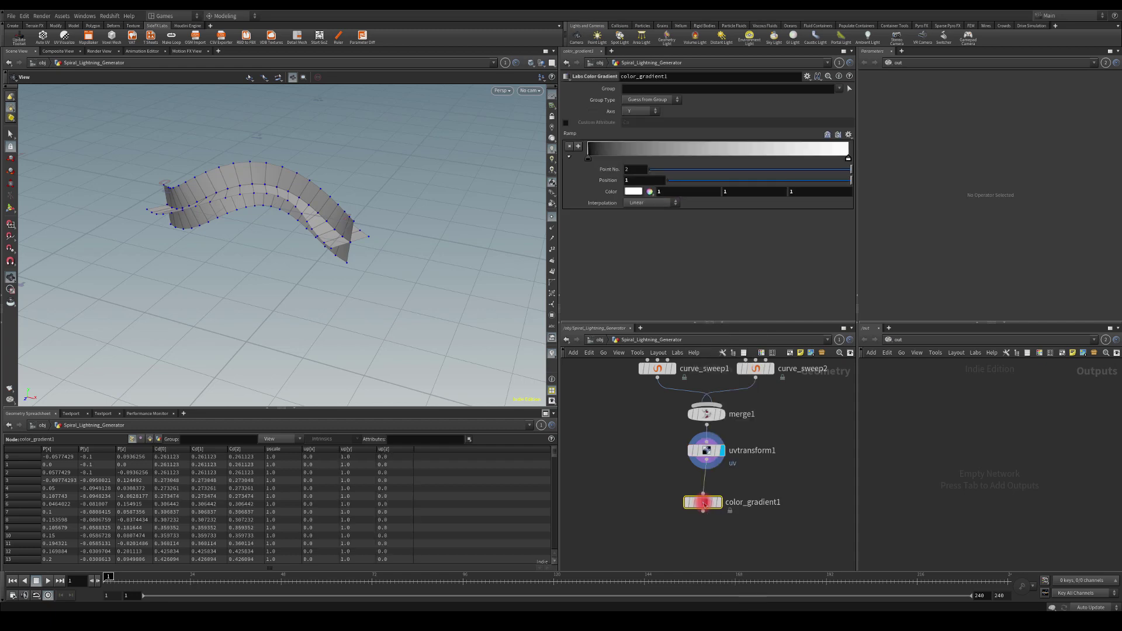
{"action": "left_click", "coordinate": [704, 503]}
{"action": "left_click_drag", "start_coordinate": [705, 506], "coordinate": [708, 487]}
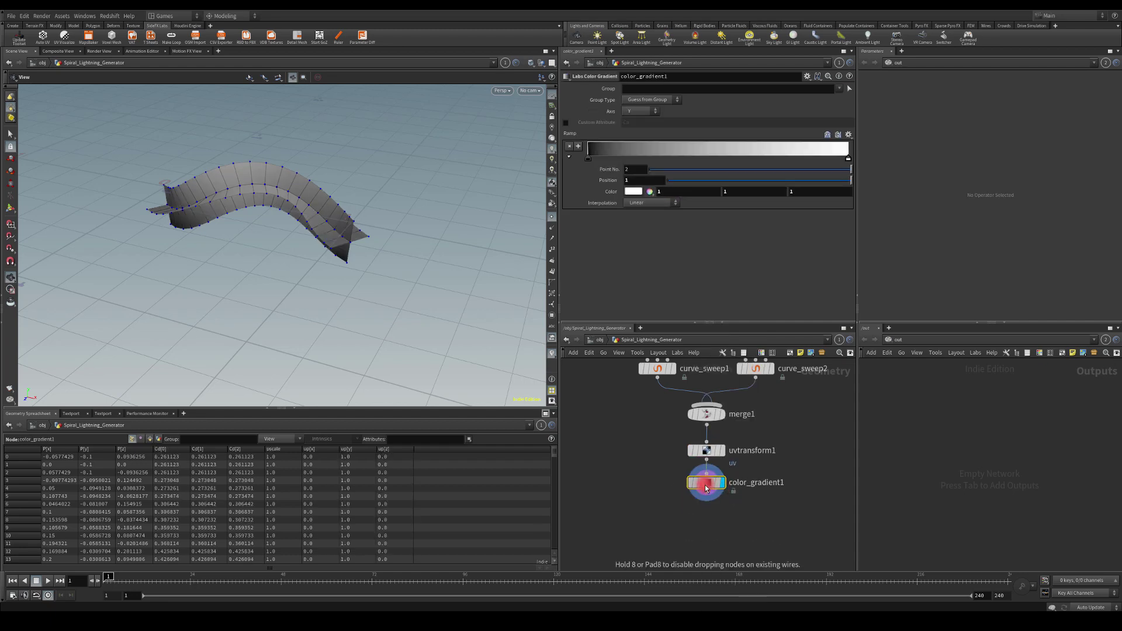
{"action": "left_click_drag", "start_coordinate": [467, 257], "coordinate": [209, 202]}
Set the gradient axis to X and turn the ramp's end key black.
{"action": "left_click", "coordinate": [639, 111]}
{"action": "left_click", "coordinate": [634, 112]}
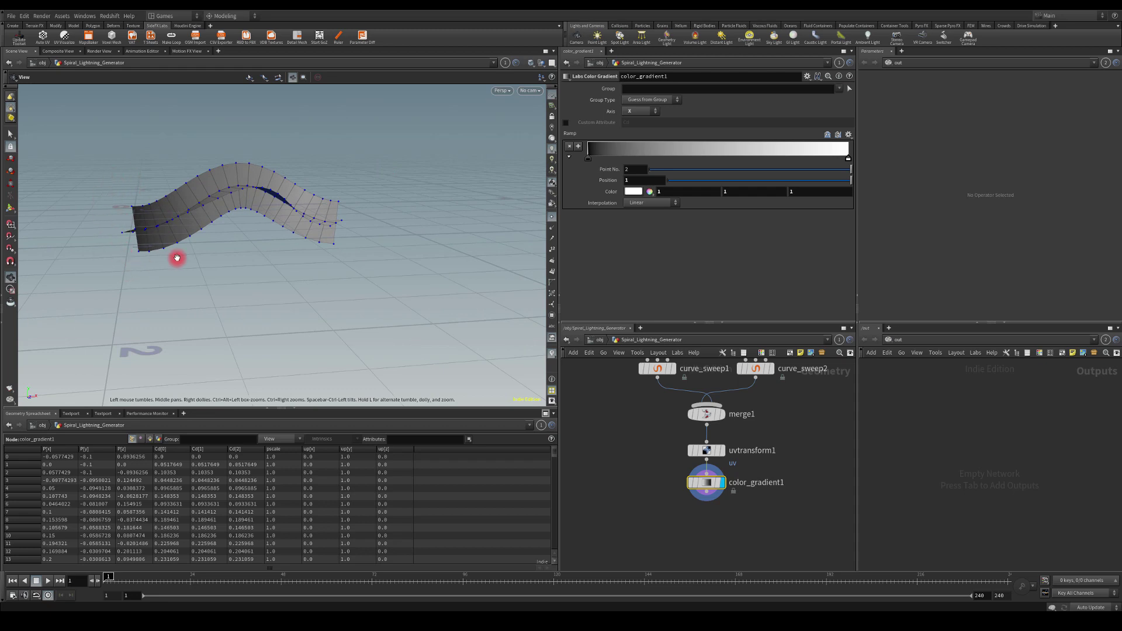
{"action": "double_click", "coordinate": [851, 161]}
{"action": "left_click_drag", "start_coordinate": [862, 213], "coordinate": [826, 213]}
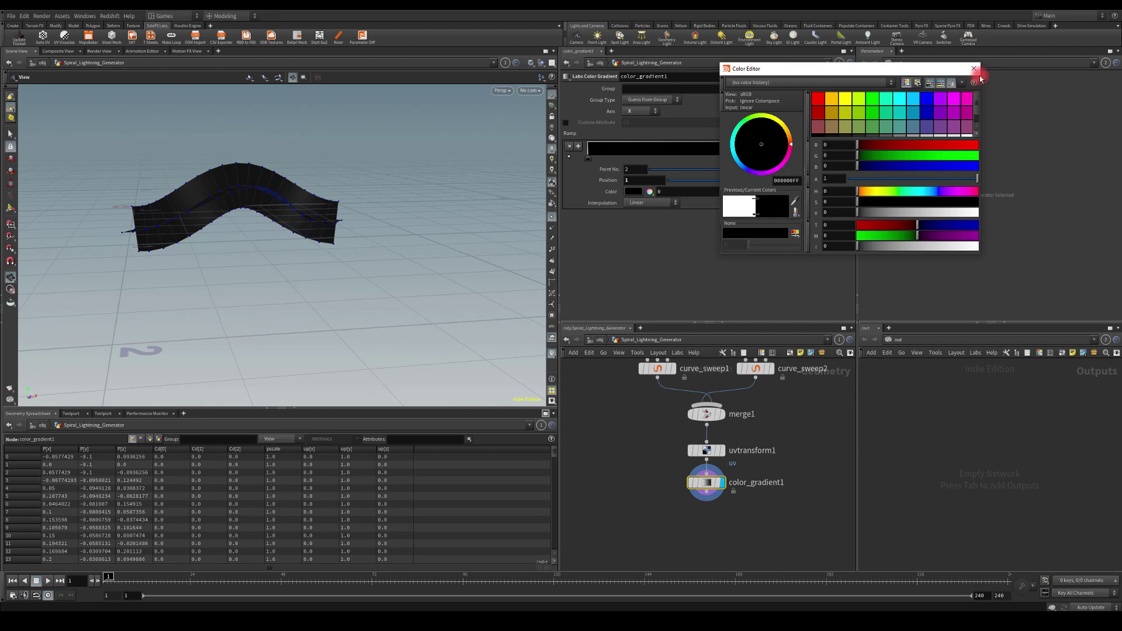
{"action": "left_click", "coordinate": [974, 70]}
Add a white ramp key (RGB 1, 1, 1) at position 0.15.
{"action": "left_click", "coordinate": [629, 151]}
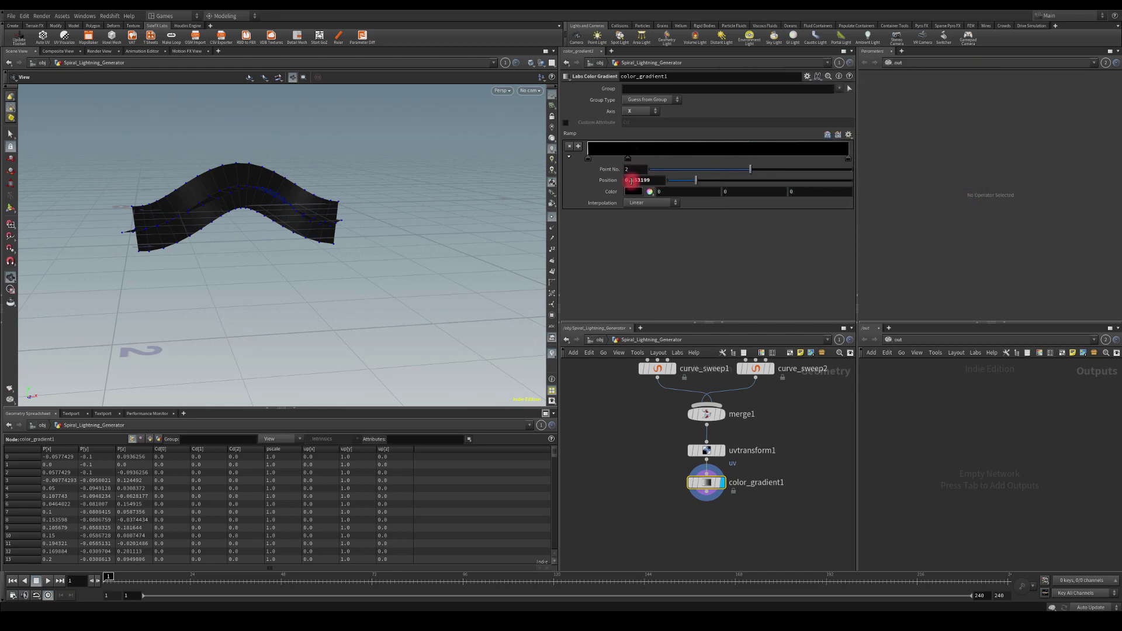
{"action": "double_click", "coordinate": [631, 180]}
{"action": "type", "text": "0.15"}
{"action": "key", "text": "Return"}
{"action": "left_click", "coordinate": [648, 192]}
{"action": "type", "text": "1"}
{"action": "left_click", "coordinate": [709, 191]}
{"action": "type", "text": "1"}
{"action": "left_click", "coordinate": [797, 191]}
{"action": "type", "text": "1"}
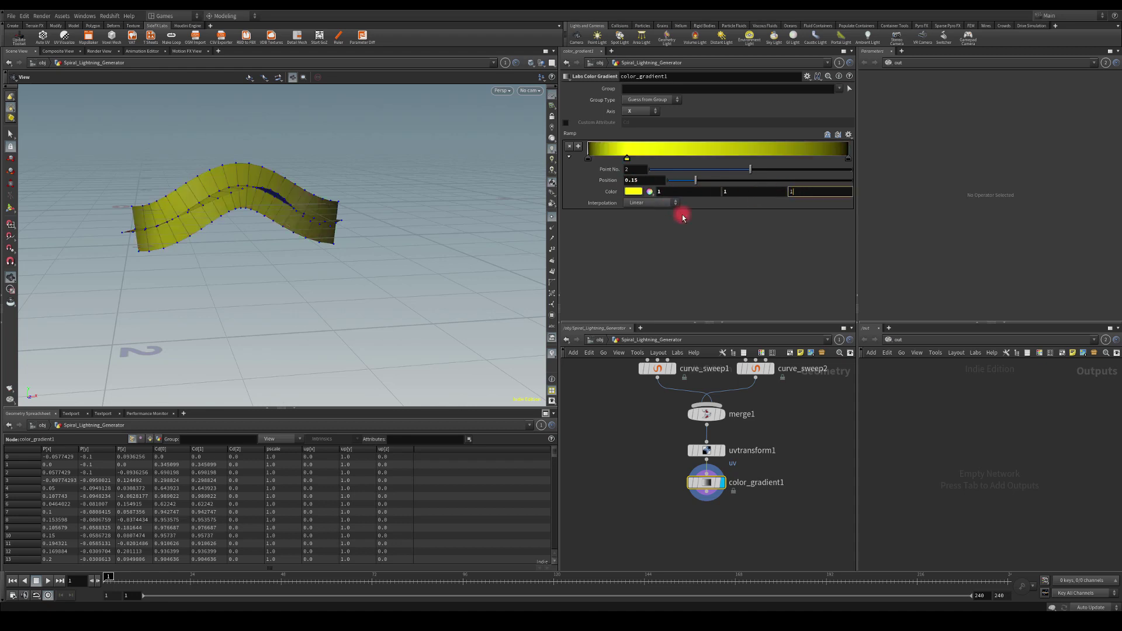
{"action": "key", "text": "Return"}
Add a second white ramp key (RGB 1, 1, 1) at position 0.85.
{"action": "left_click", "coordinate": [792, 151]}
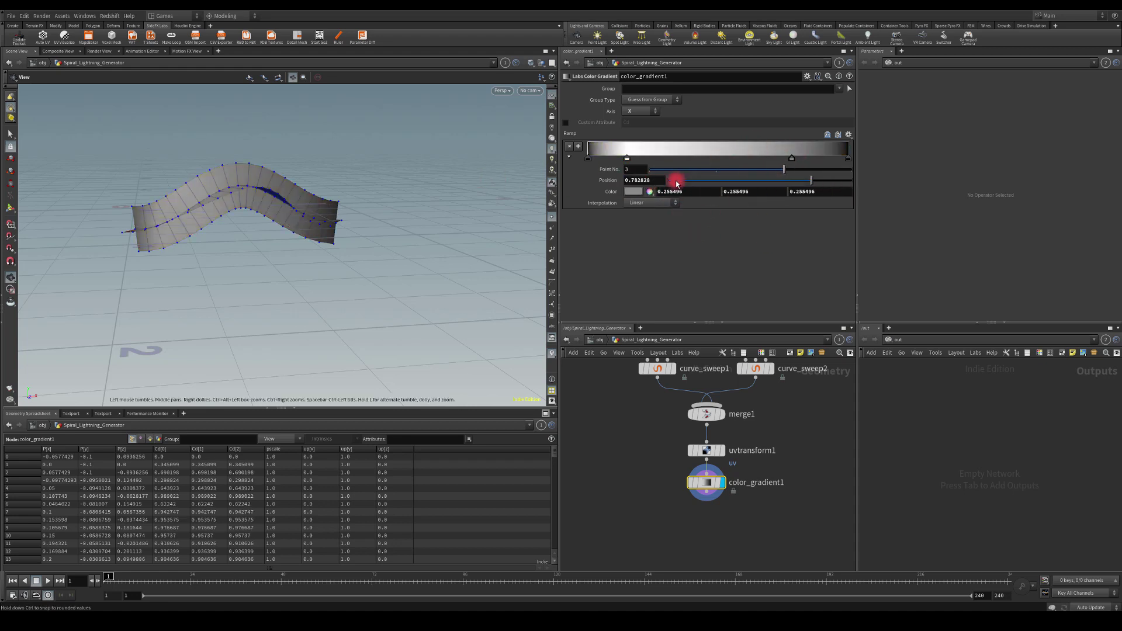
{"action": "left_click", "coordinate": [655, 180]}
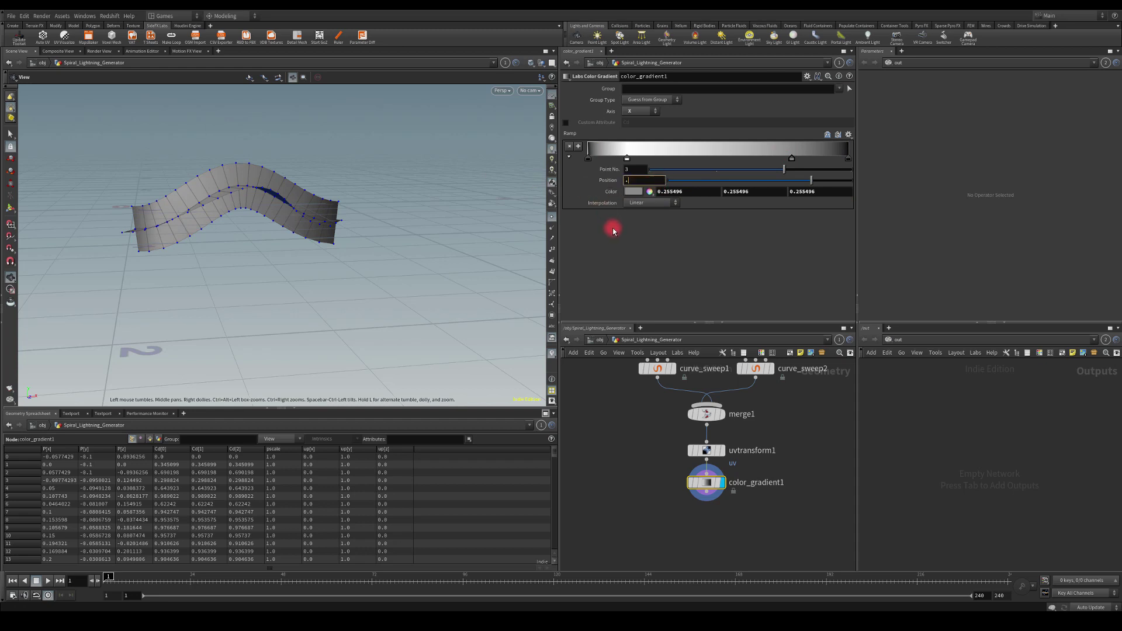
{"action": "type", "text": ".85"}
{"action": "left_click", "coordinate": [689, 191]}
{"action": "type", "text": "1"}
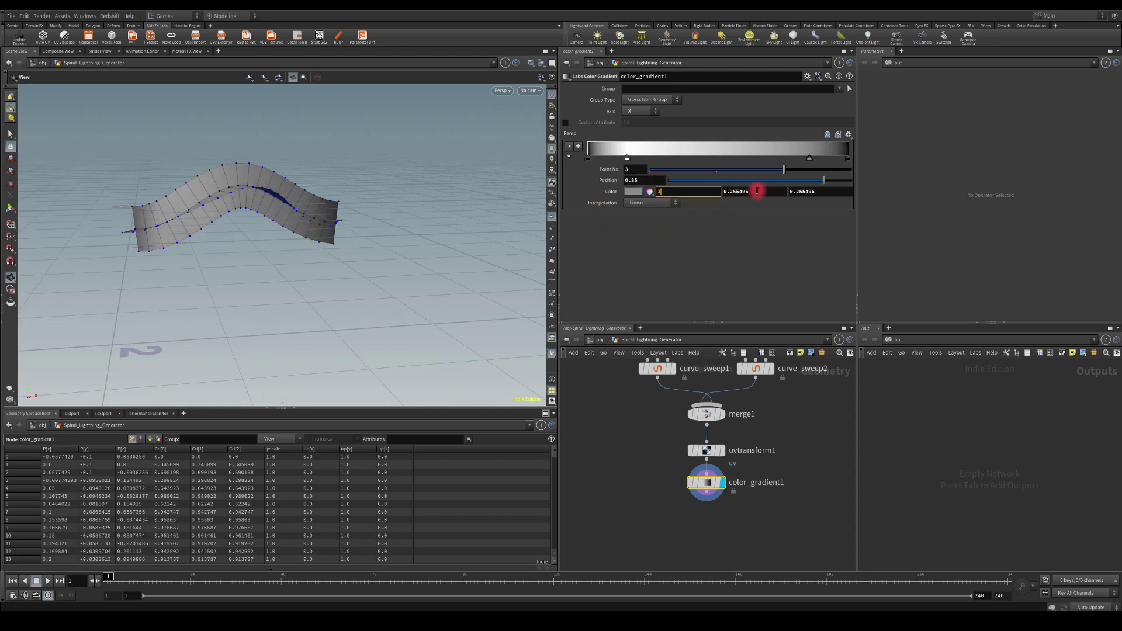
{"action": "left_click", "coordinate": [754, 192]}
{"action": "type", "text": "1"}
{"action": "left_click", "coordinate": [825, 192]}
{"action": "type", "text": "1"}
{"action": "key", "text": "Return"}
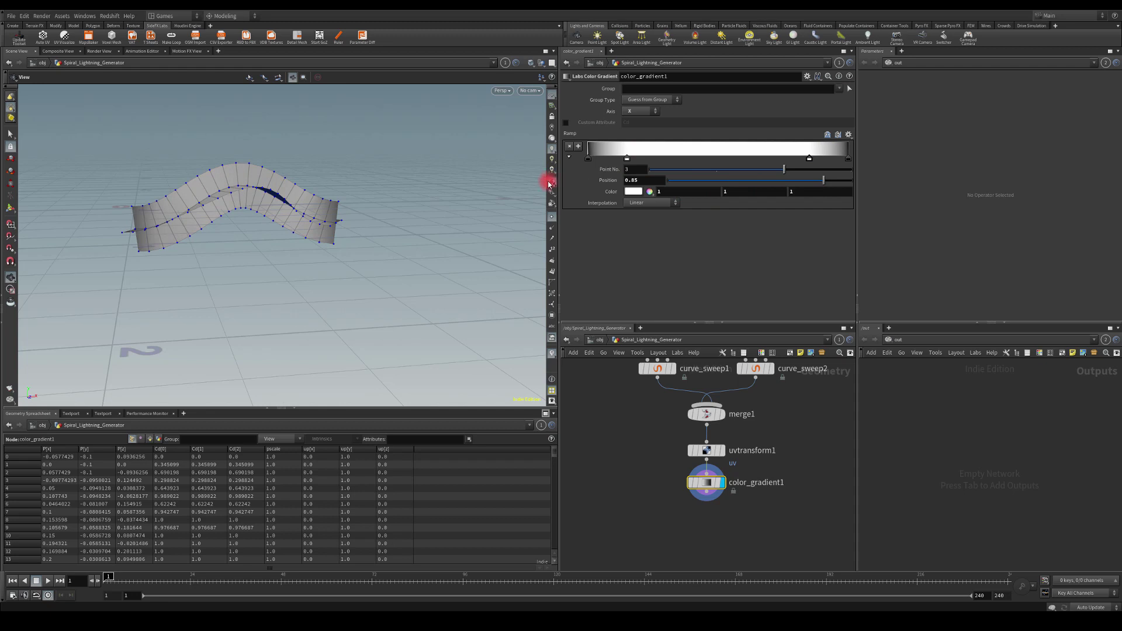
{"action": "left_click_drag", "start_coordinate": [379, 162], "coordinate": [650, 157]}
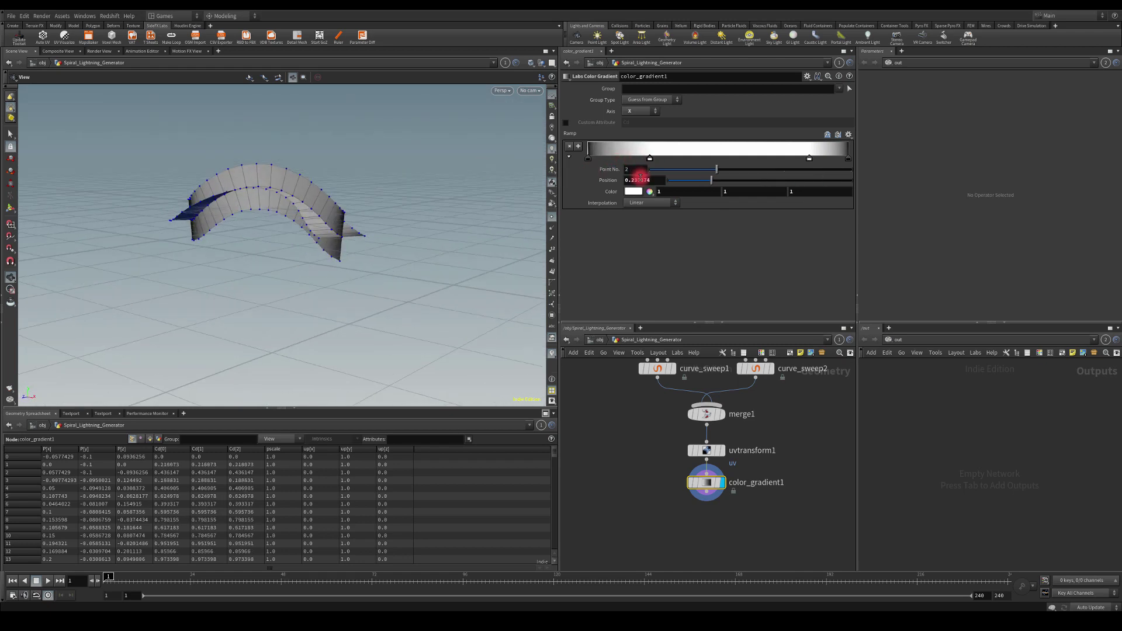
Move the two white keys to positions 0.3 and 0.7.
{"action": "type", "text": "0.3"}
{"action": "key", "text": "Return"}
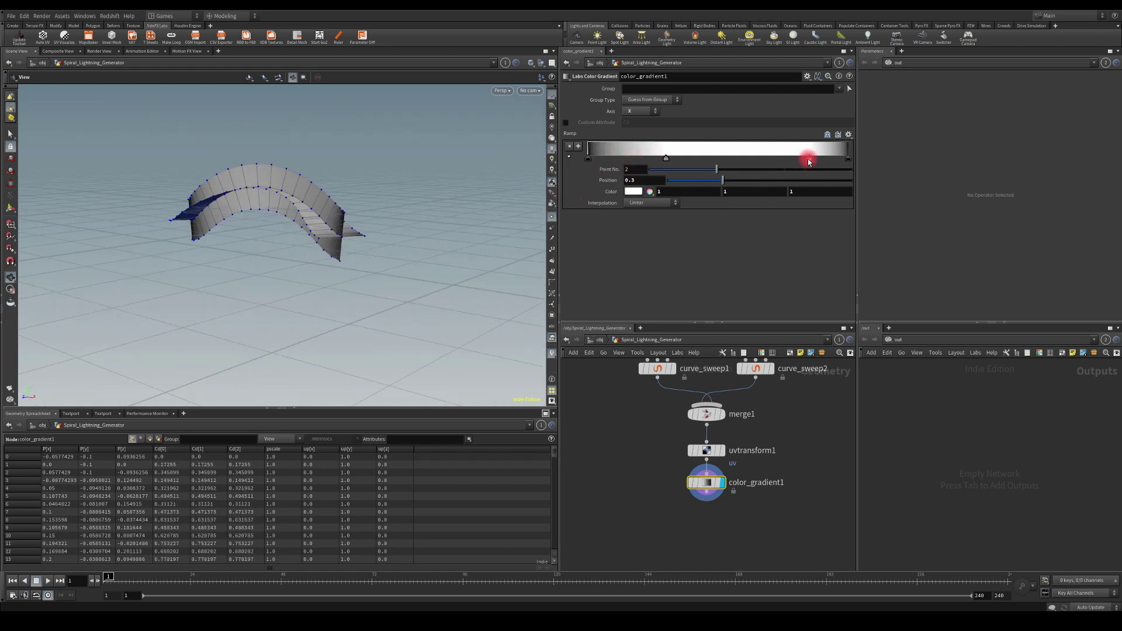
{"action": "left_click", "coordinate": [809, 159]}
{"action": "left_click", "coordinate": [650, 180]}
{"action": "type", "text": "0.7"}
{"action": "key", "text": "Return"}
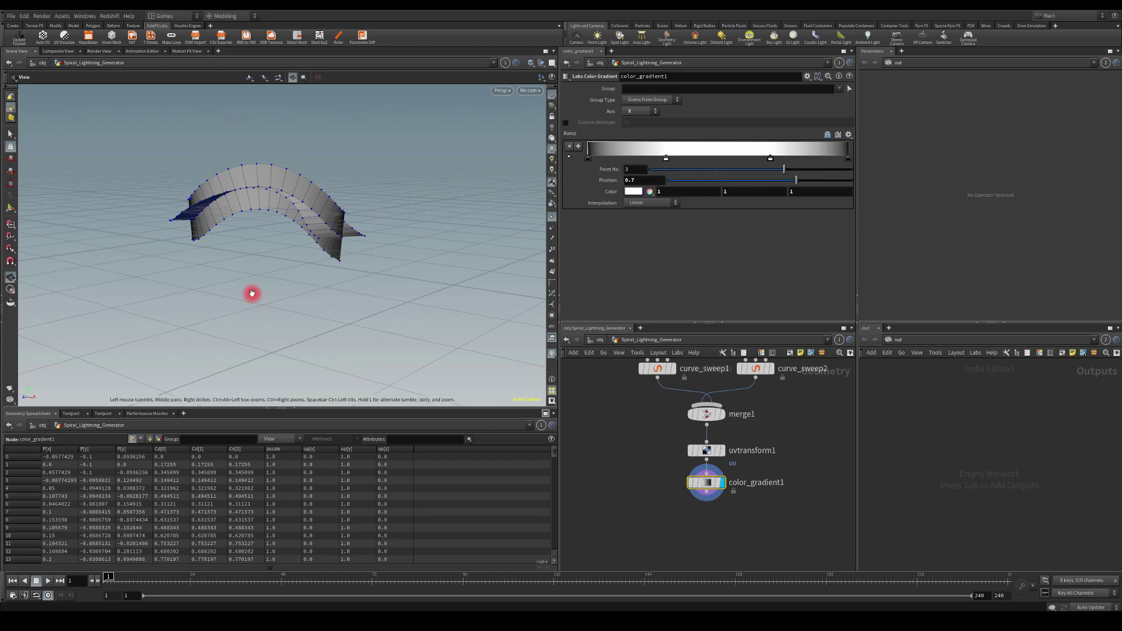
{"action": "left_click_drag", "start_coordinate": [251, 293], "coordinate": [188, 216]}
{"action": "left_click_drag", "start_coordinate": [133, 121], "coordinate": [238, 173]}
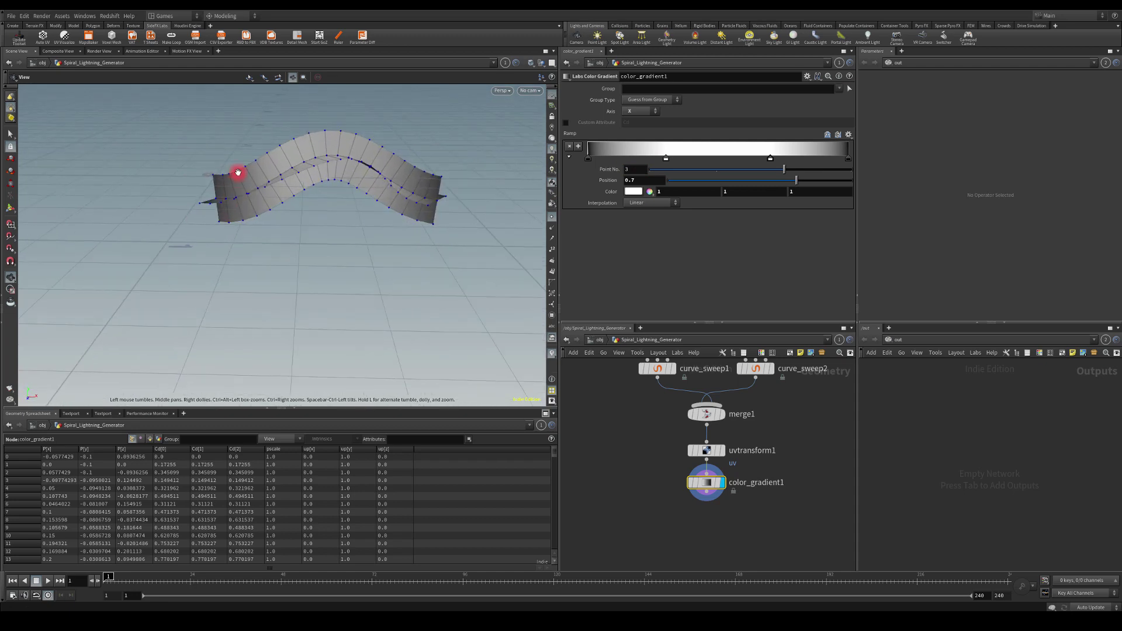
{"action": "left_click_drag", "start_coordinate": [167, 152], "coordinate": [260, 220]}
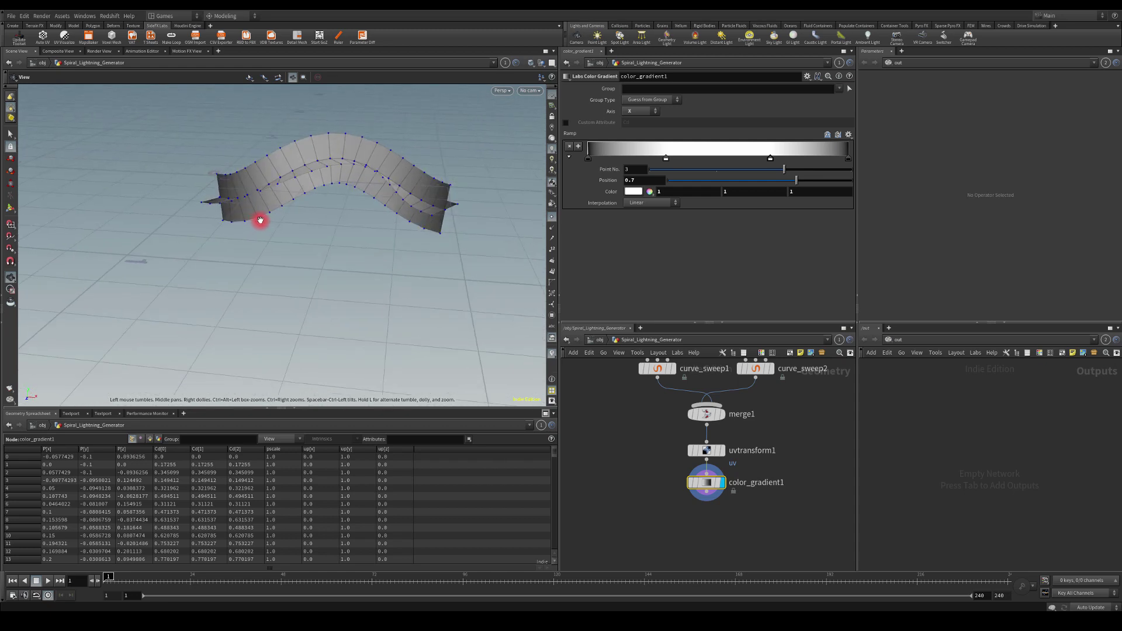
{"action": "left_click_drag", "start_coordinate": [168, 236], "coordinate": [221, 203]}
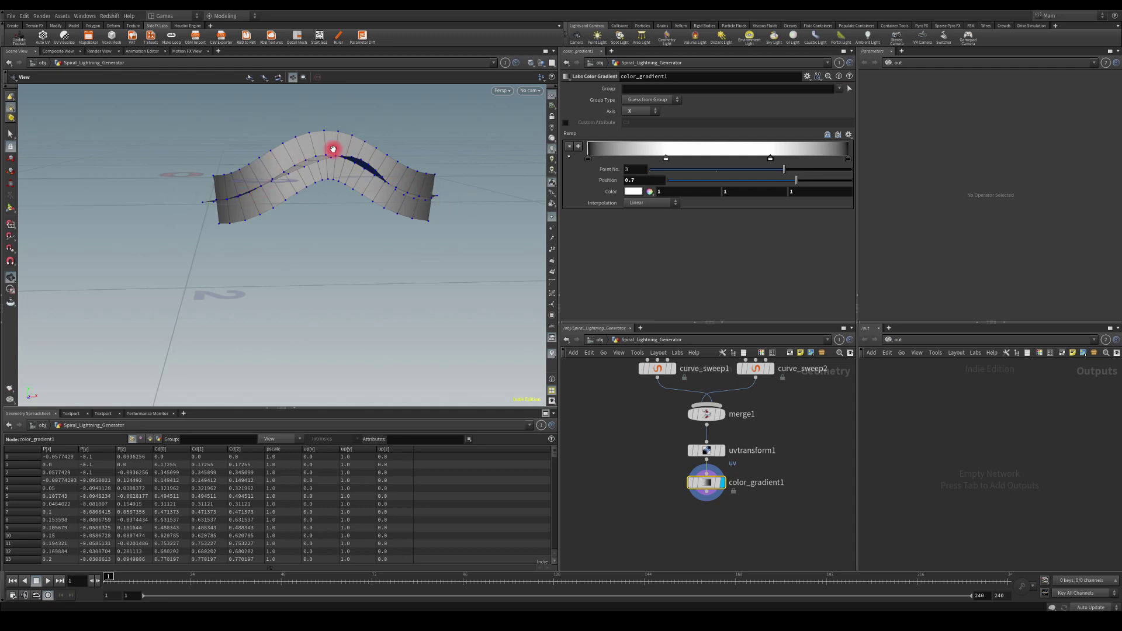
{"action": "left_click_drag", "start_coordinate": [332, 169], "coordinate": [362, 235]}
{"action": "left_click_drag", "start_coordinate": [421, 273], "coordinate": [283, 266]}
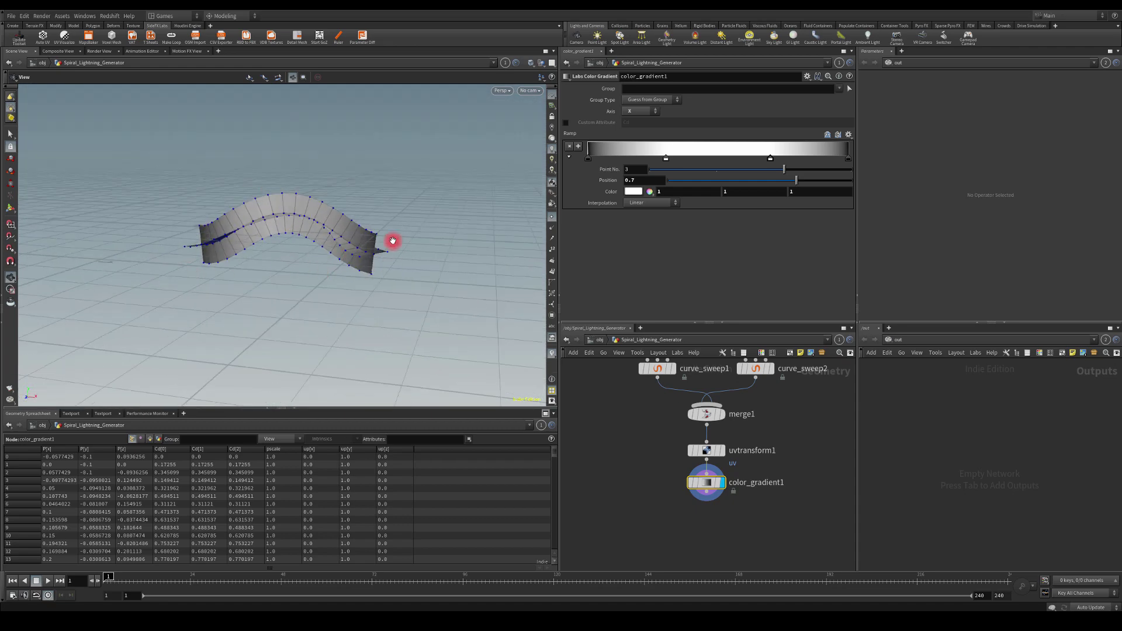
{"action": "middle_click_drag", "start_coordinate": [627, 405], "coordinate": [685, 408]}
Lower resample1's Segments from 20 to 4 for a coarser curve.
{"action": "left_click", "coordinate": [686, 407]}
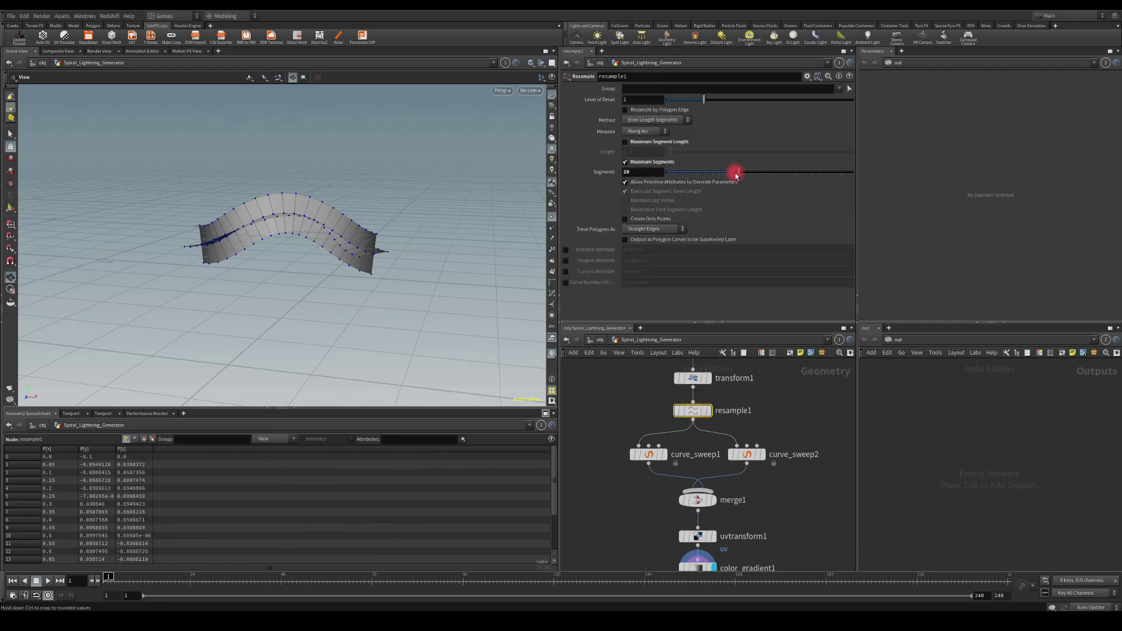
{"action": "left_click_drag", "start_coordinate": [735, 174], "coordinate": [680, 177]}
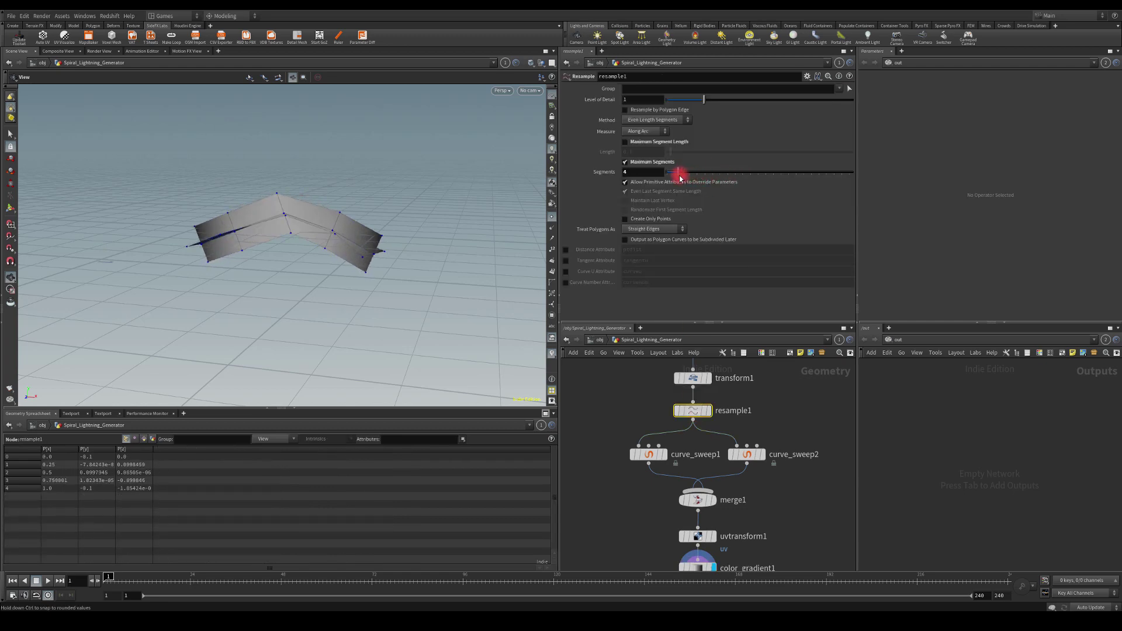
{"action": "left_click_drag", "start_coordinate": [526, 177], "coordinate": [301, 286]}
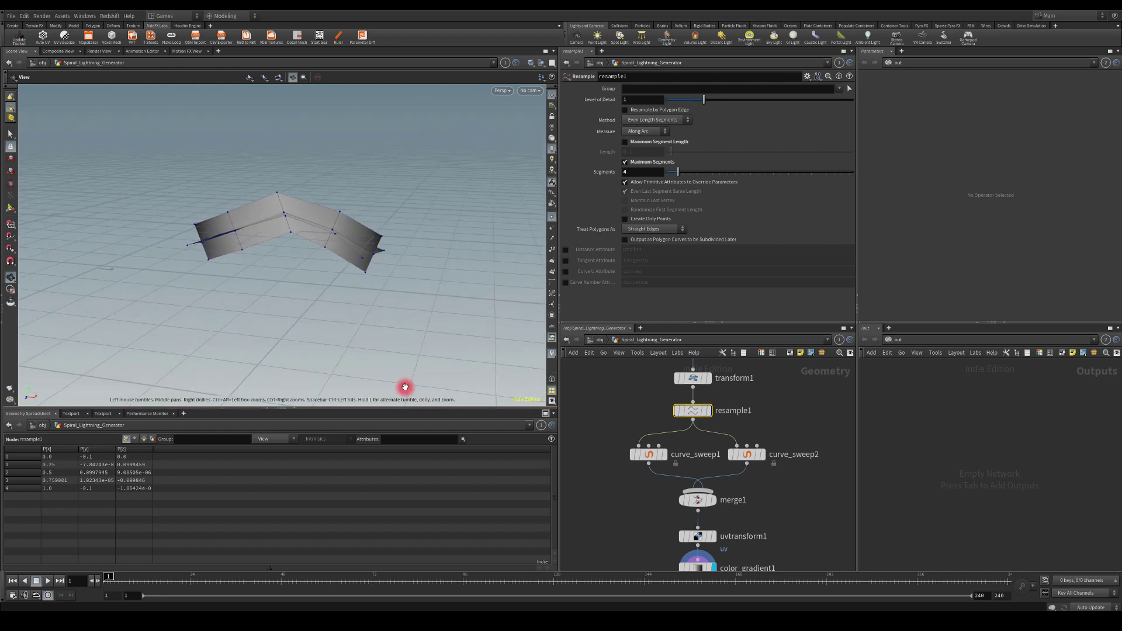
{"action": "left_click_drag", "start_coordinate": [405, 387], "coordinate": [491, 388]}
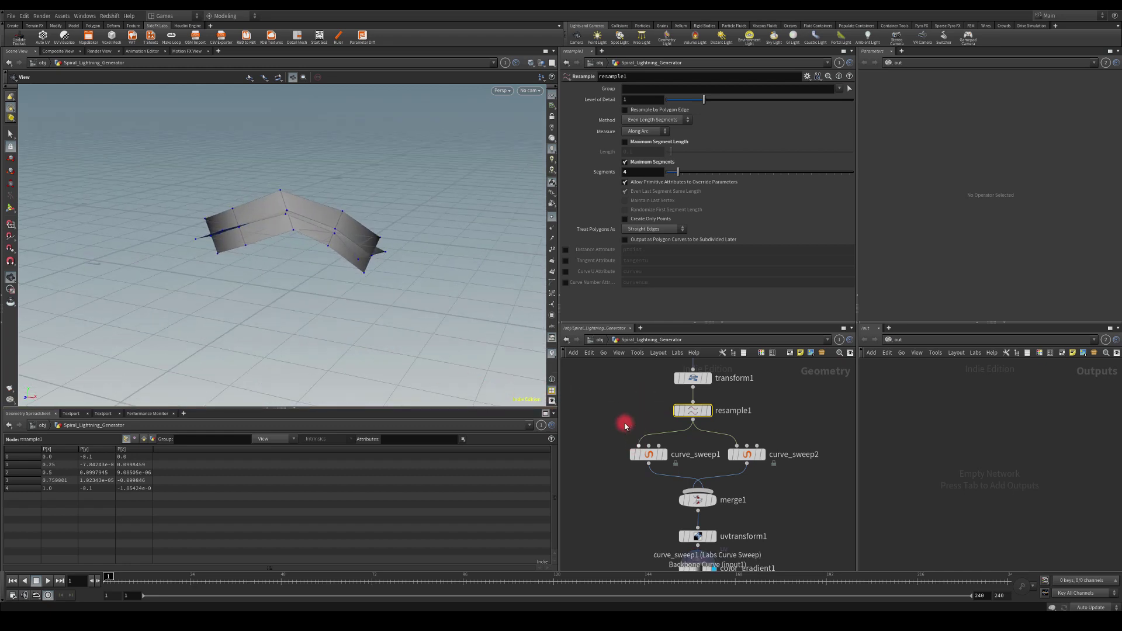
Give spiral1 3 loops, a height of 1.3 and a radius of 0.2.
{"action": "middle_click_drag", "start_coordinate": [625, 423], "coordinate": [620, 488]}
{"action": "left_click", "coordinate": [687, 407]}
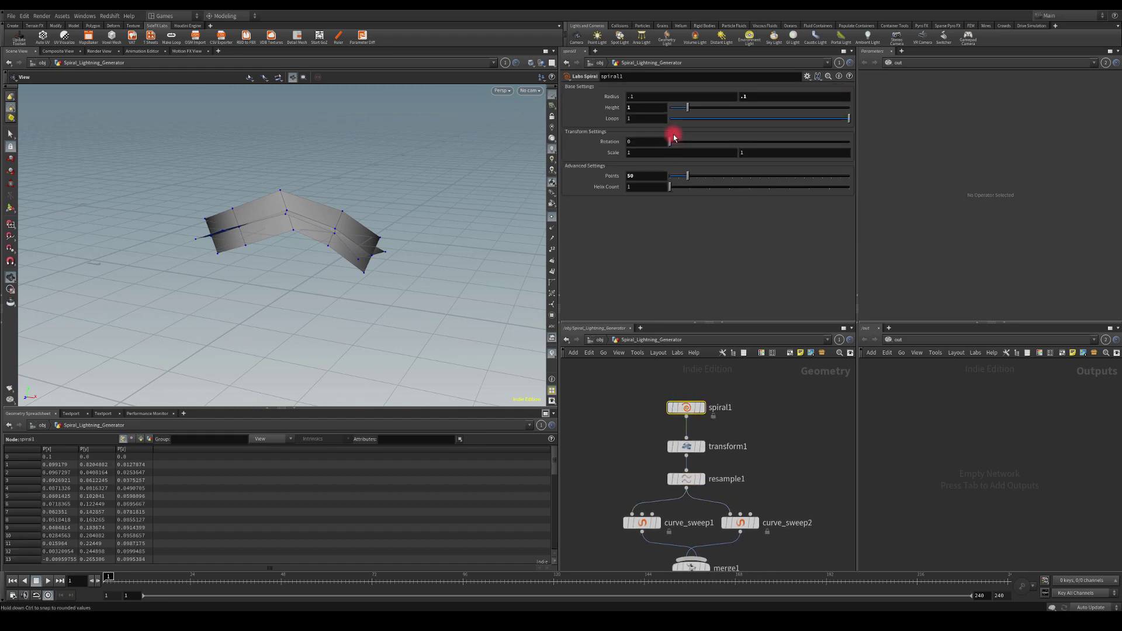
{"action": "double_click", "coordinate": [657, 117]}
{"action": "type", "text": "3"}
{"action": "key", "text": "Return"}
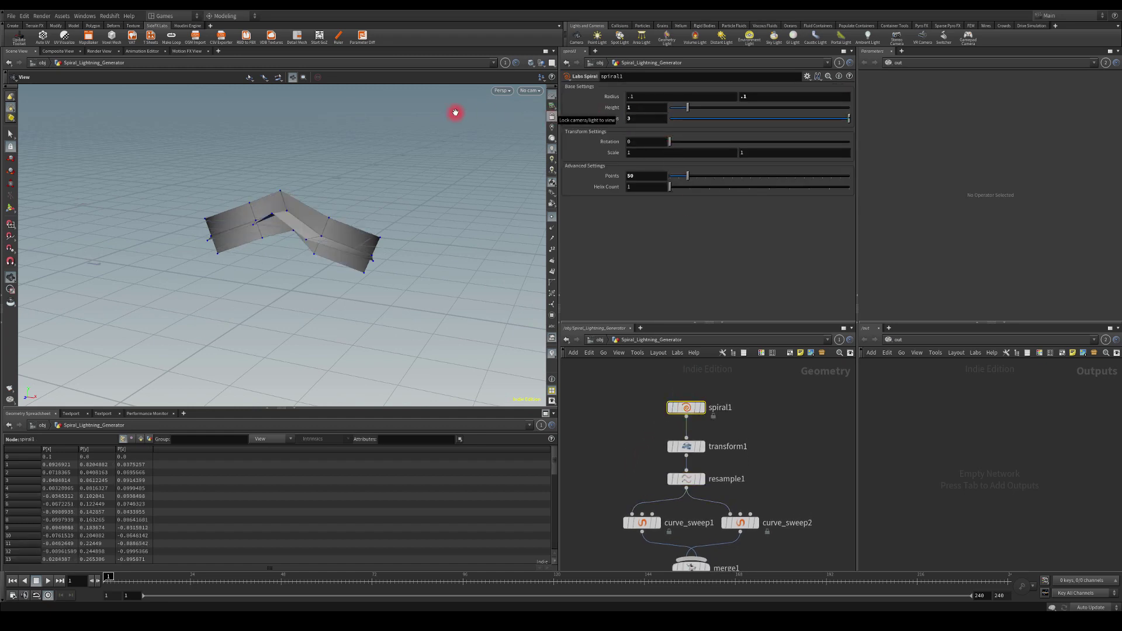
{"action": "left_click_drag", "start_coordinate": [455, 112], "coordinate": [439, 170]}
{"action": "mouse_move", "coordinate": [690, 109]}
{"action": "left_mouse_down"}
{"action": "mouse_move", "coordinate": [708, 108]}
{"action": "mouse_move", "coordinate": [693, 108]}
{"action": "left_mouse_up"}
{"action": "left_click", "coordinate": [649, 106]}
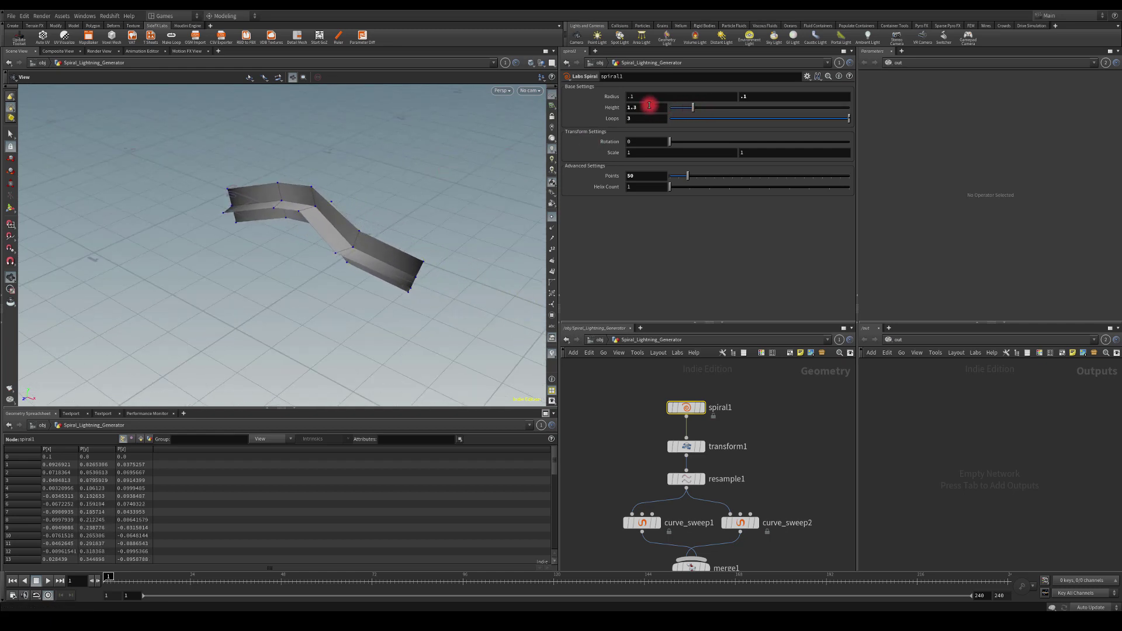
{"action": "left_click_drag", "start_coordinate": [615, 98], "coordinate": [661, 115]}
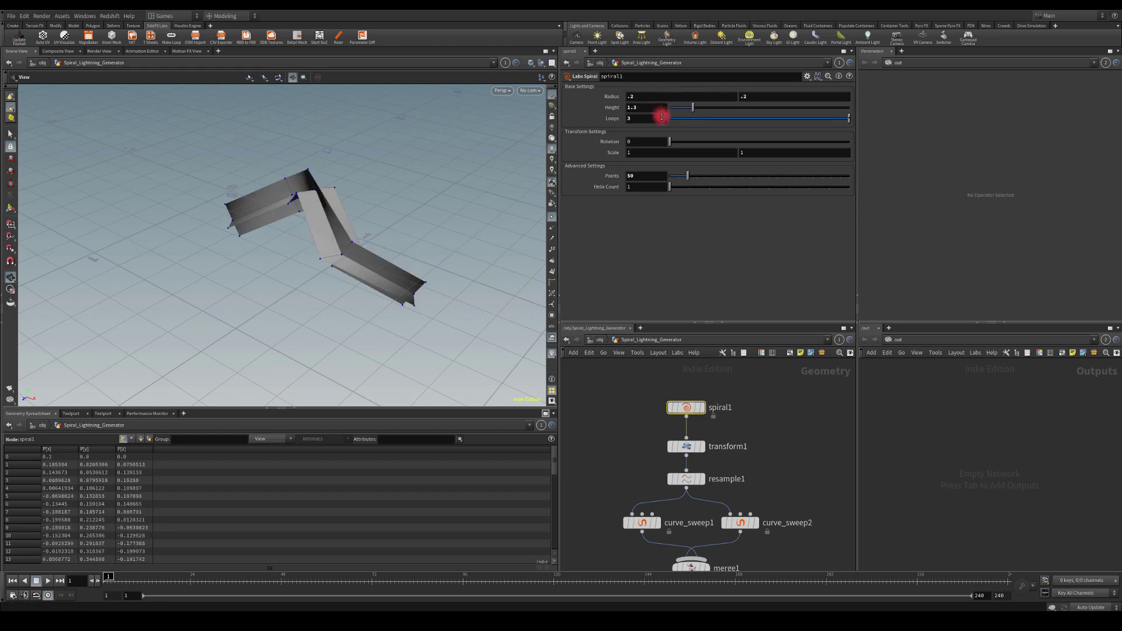
{"action": "left_click_drag", "start_coordinate": [382, 209], "coordinate": [461, 193]}
Add a Transform node below color_gradient1.
{"action": "left_click", "coordinate": [645, 481]}
{"action": "scroll", "coordinate": [645, 481], "scroll_direction": "down", "scroll_amount": 5}
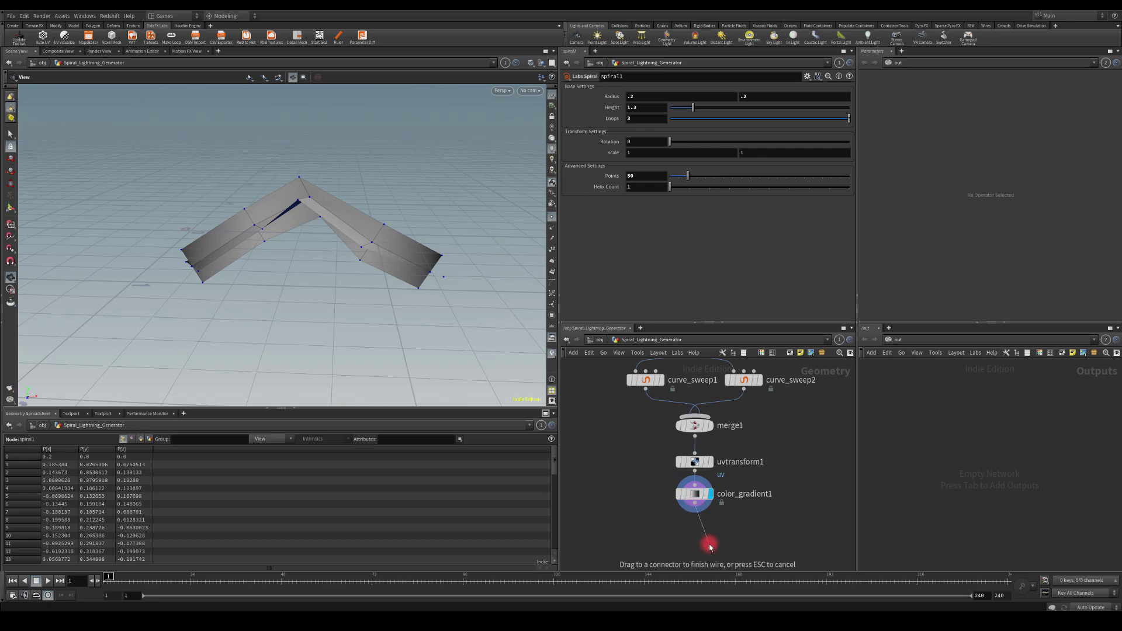
{"action": "key", "text": "Tab"}
{"action": "type", "text": "trai"}
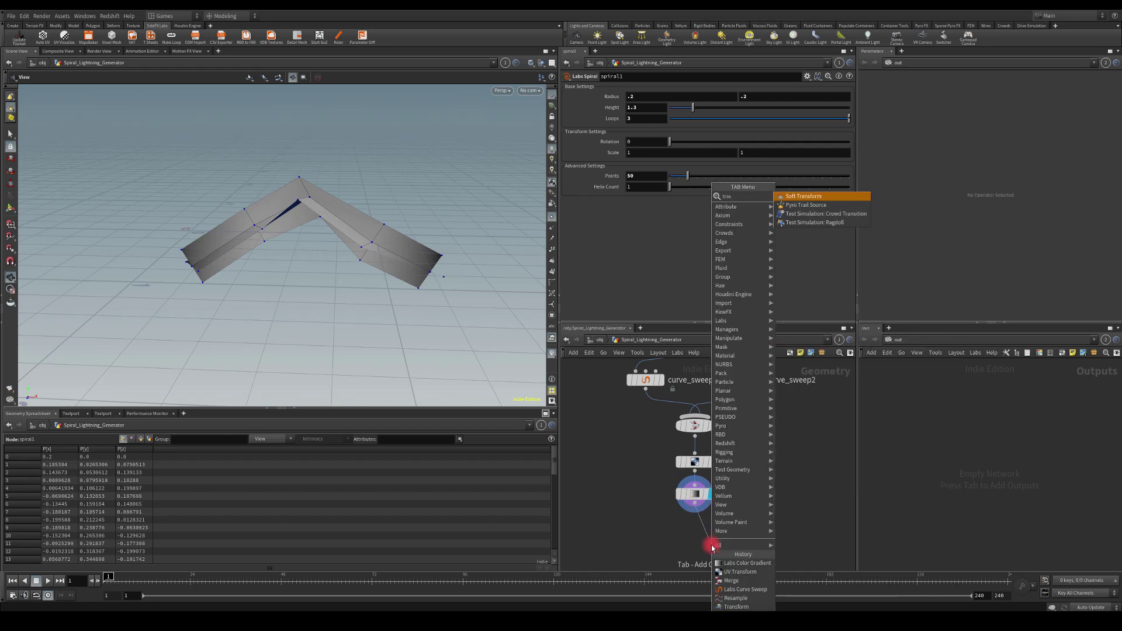
{"action": "key", "text": "BackSpace"}
{"action": "key", "text": "Down"}
{"action": "key", "text": "Down"}
{"action": "key", "text": "Return"}
{"action": "left_click", "coordinate": [712, 546]}
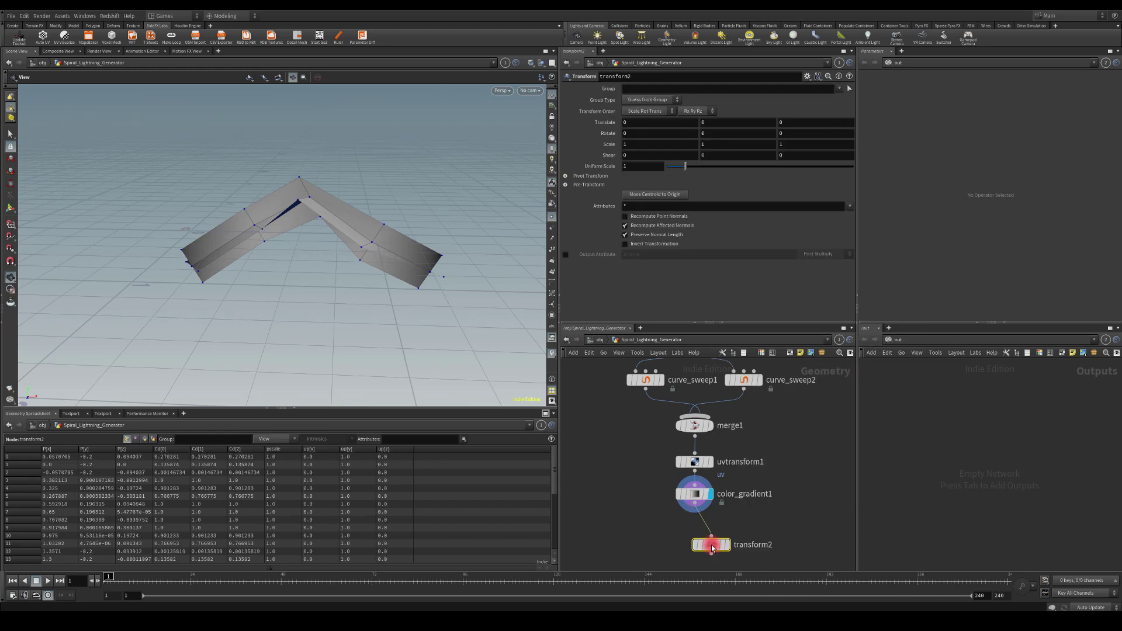
Rename the new transform node to transform2_GAME_ENGINE_SCALE.
{"action": "left_click", "coordinate": [771, 545]}
{"action": "left_click", "coordinate": [782, 549]}
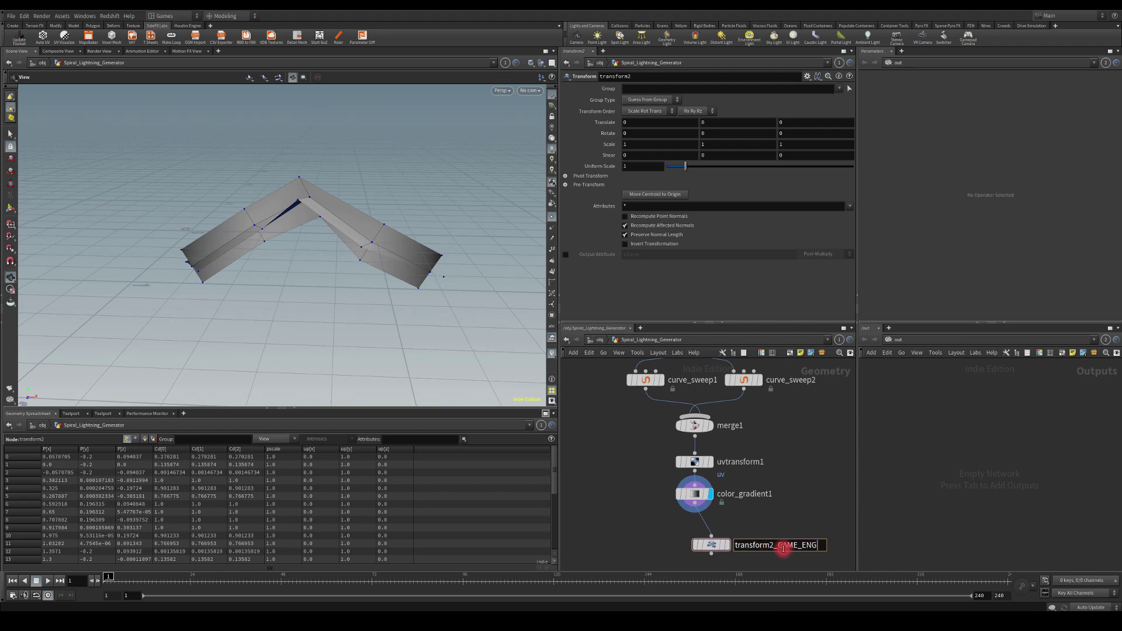
{"action": "type", "text": "_GAME_ENGINE_SCALE"}
{"action": "key", "text": "Return"}
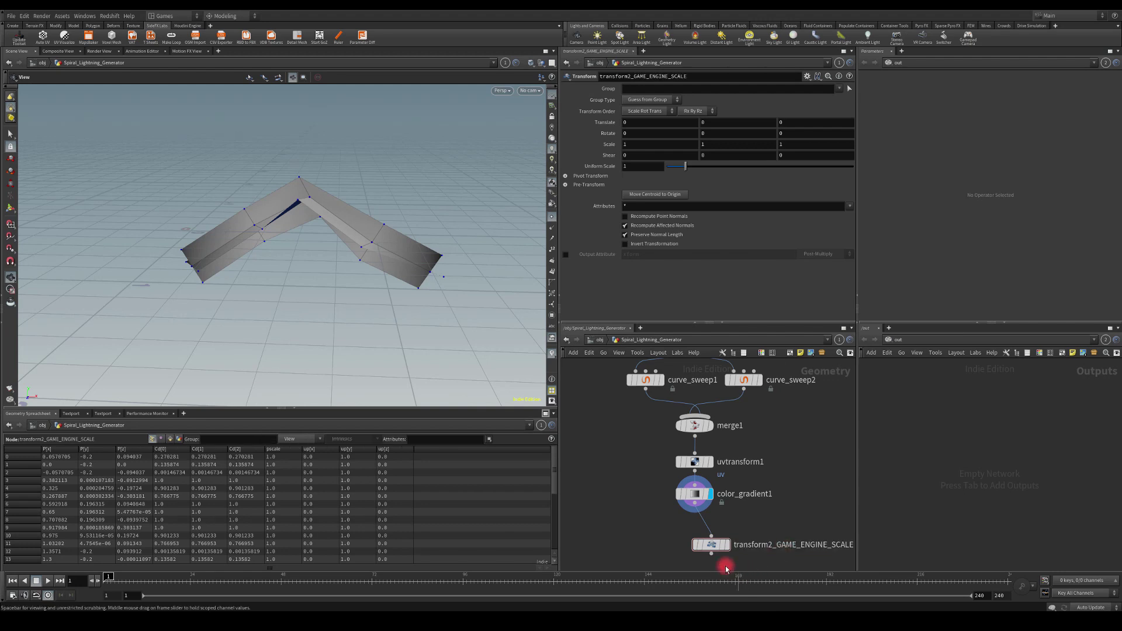
Set its Uniform Scale to 50 and frame the enlarged lightning mesh.
{"action": "type", "text": "50"}
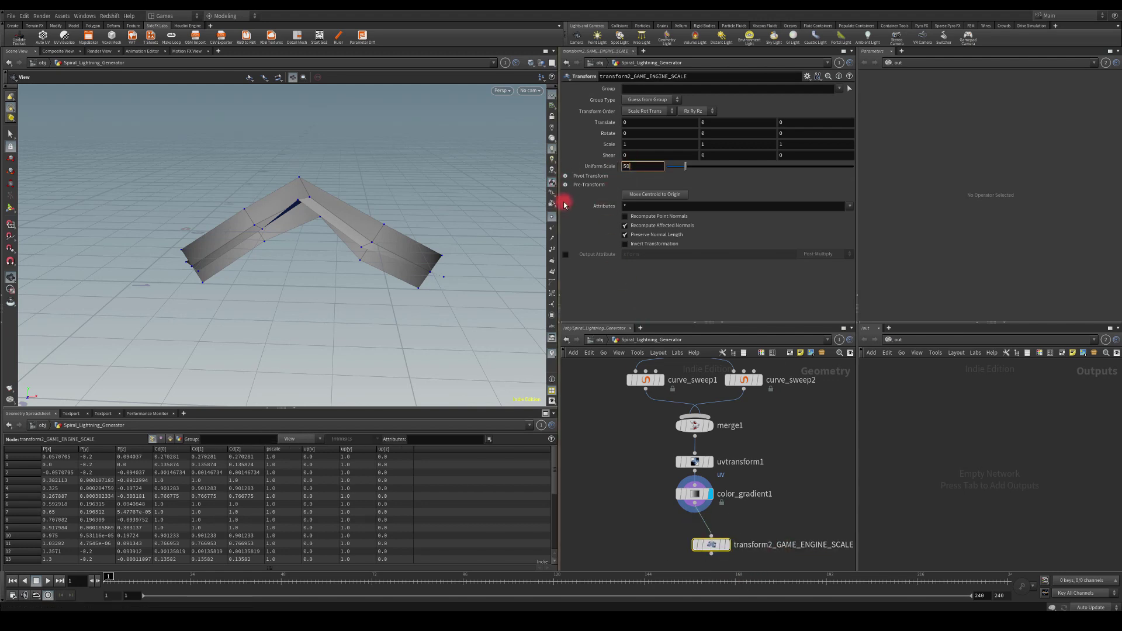
{"action": "key", "text": "Return"}
{"action": "mouse_move", "coordinate": [675, 528]}
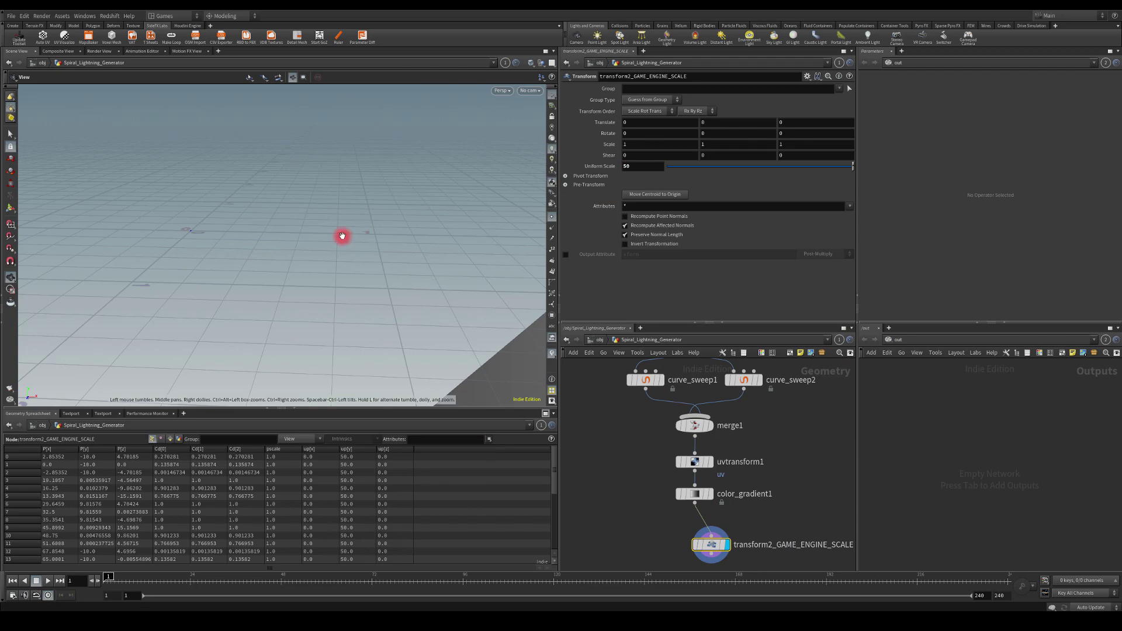
{"action": "key", "text": "f"}
{"action": "left_click_drag", "start_coordinate": [336, 237], "coordinate": [302, 225]}
{"action": "mouse_move", "coordinate": [355, 141]}
{"action": "left_mouse_down"}
{"action": "mouse_move", "coordinate": [320, 175]}
{"action": "mouse_move", "coordinate": [340, 243]}
{"action": "mouse_move", "coordinate": [327, 205]}
{"action": "left_mouse_up"}
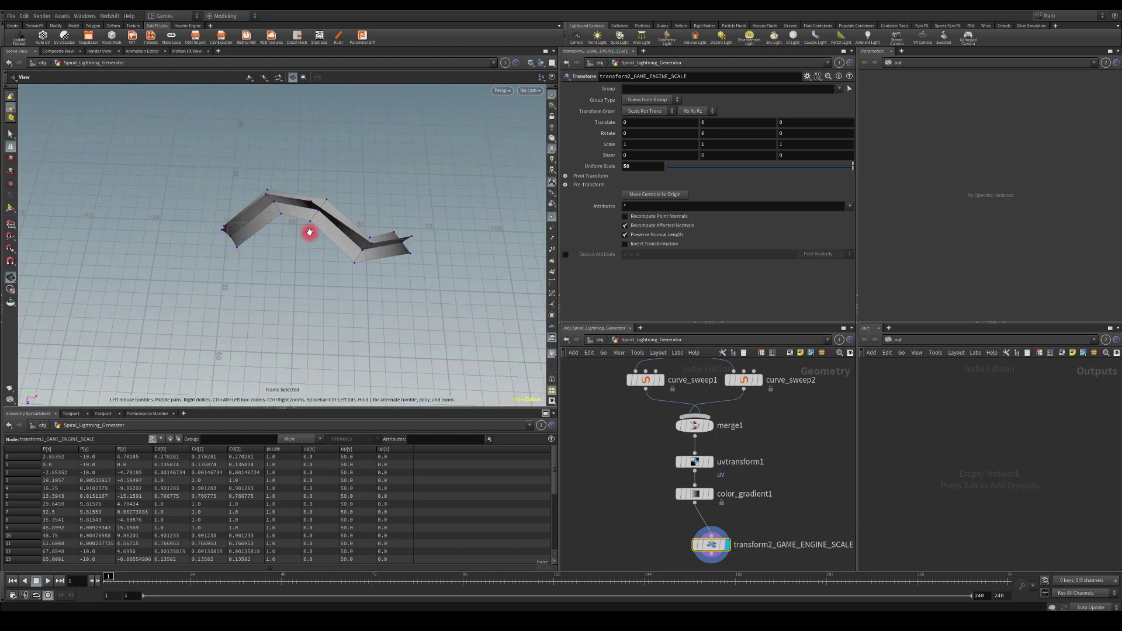
{"action": "middle_click_drag", "start_coordinate": [639, 381], "coordinate": [601, 386]}
{"action": "left_click_drag", "start_coordinate": [696, 458], "coordinate": [690, 532]}
Insert a Match Size node, matchsize1, between color_gradient1 and transform2_GAME_ENGINE_SCALE.
{"action": "left_click", "coordinate": [682, 415]}
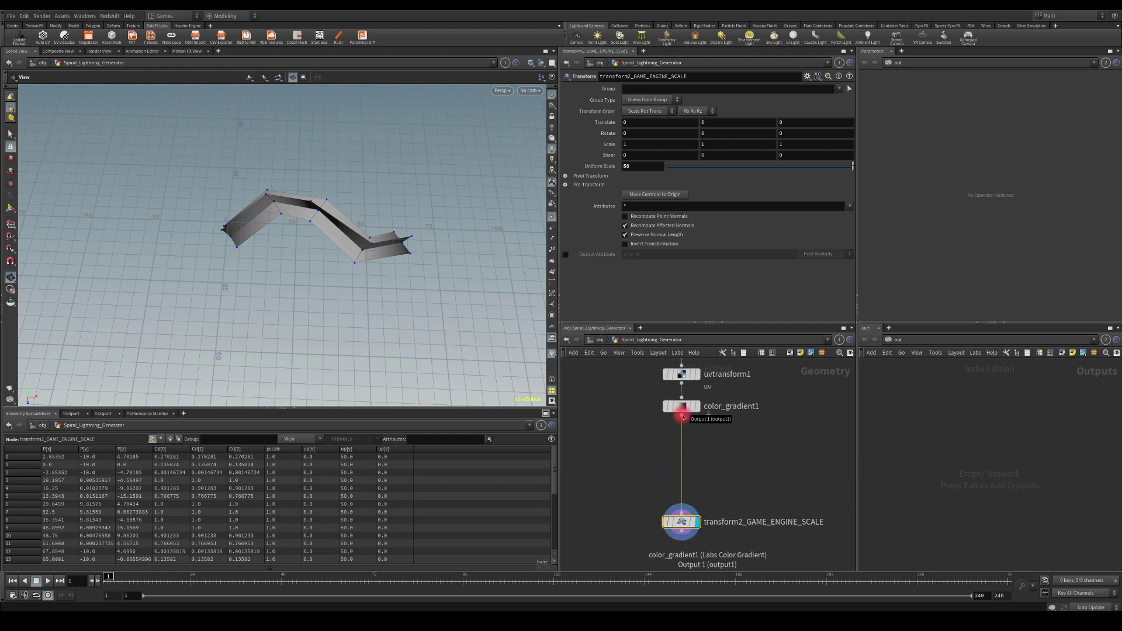
{"action": "left_click", "coordinate": [718, 443]}
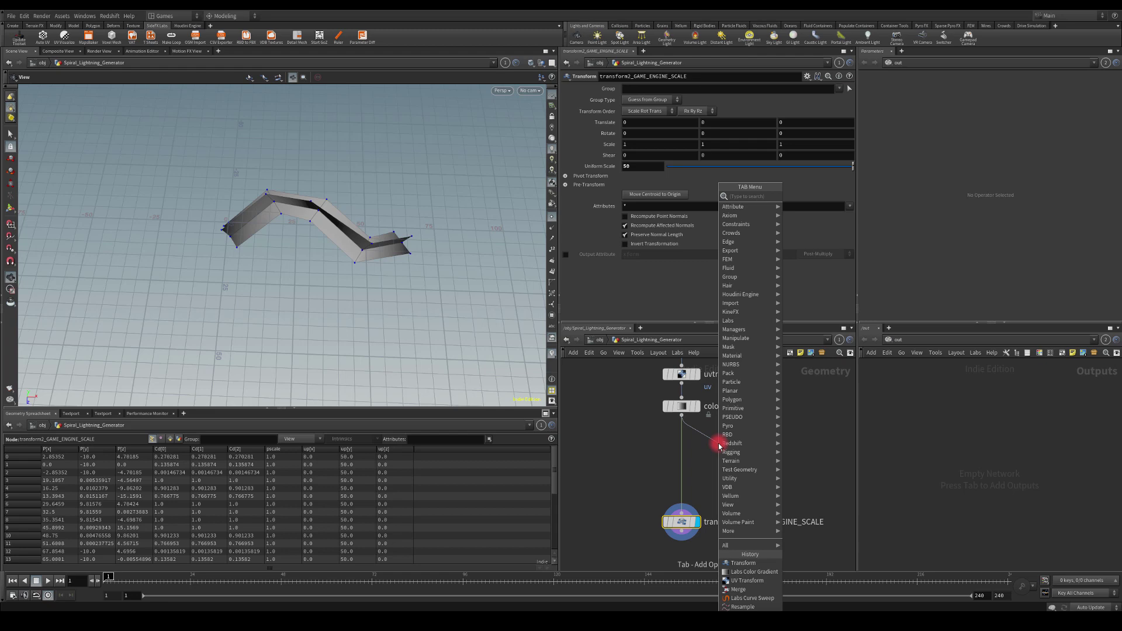
{"action": "type", "text": "axis"}
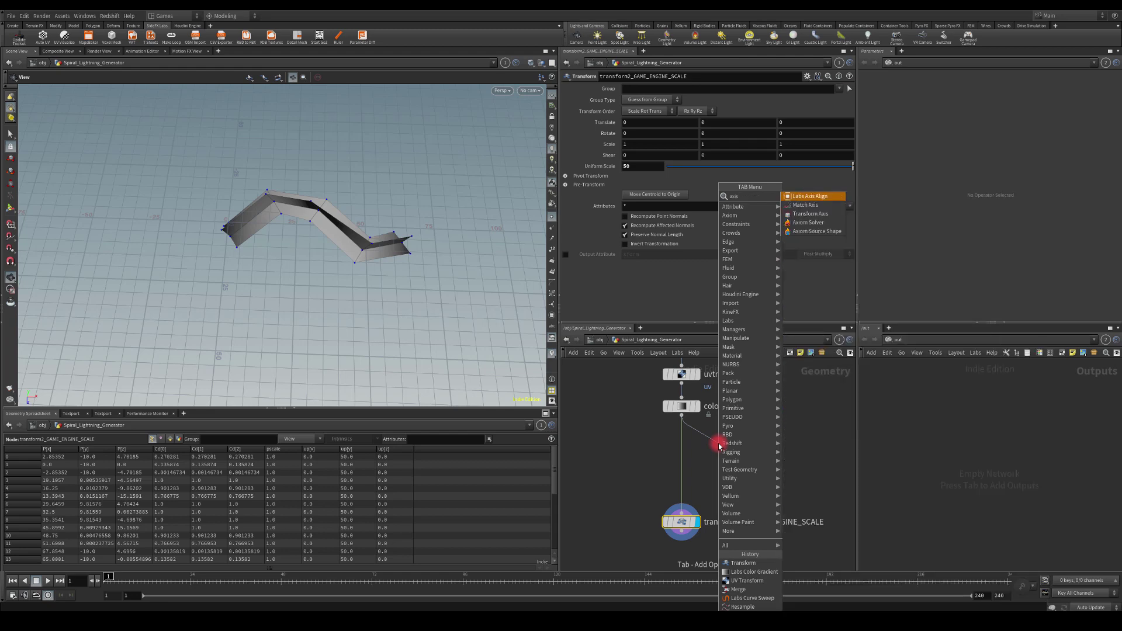
{"action": "key", "text": "Down"}
{"action": "key", "text": "Return"}
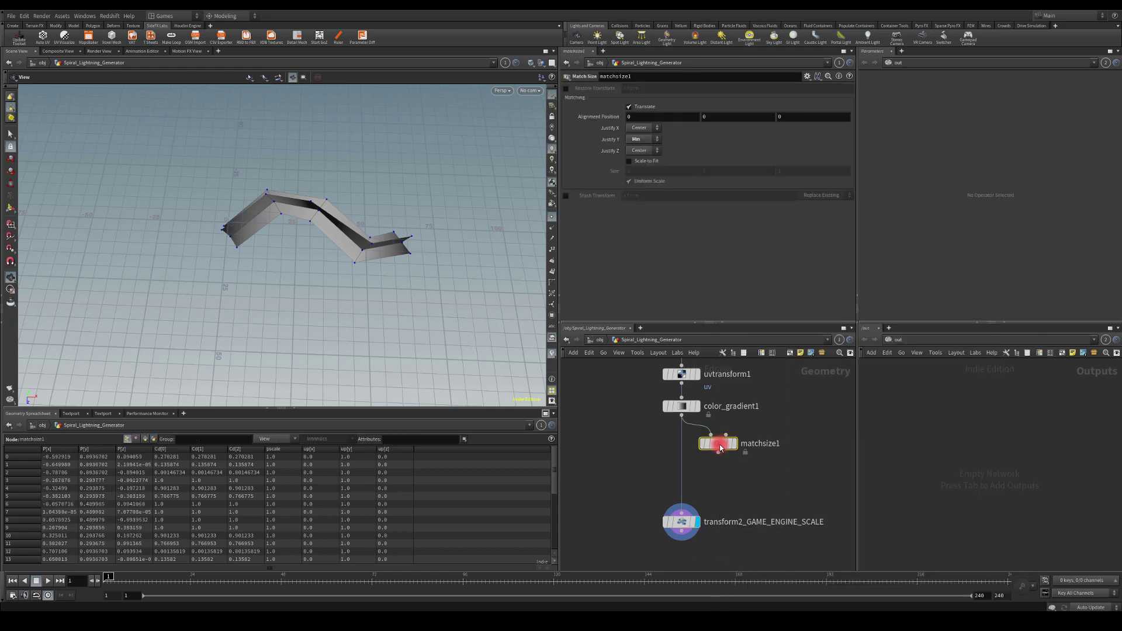
{"action": "left_click_drag", "start_coordinate": [721, 451], "coordinate": [688, 460]}
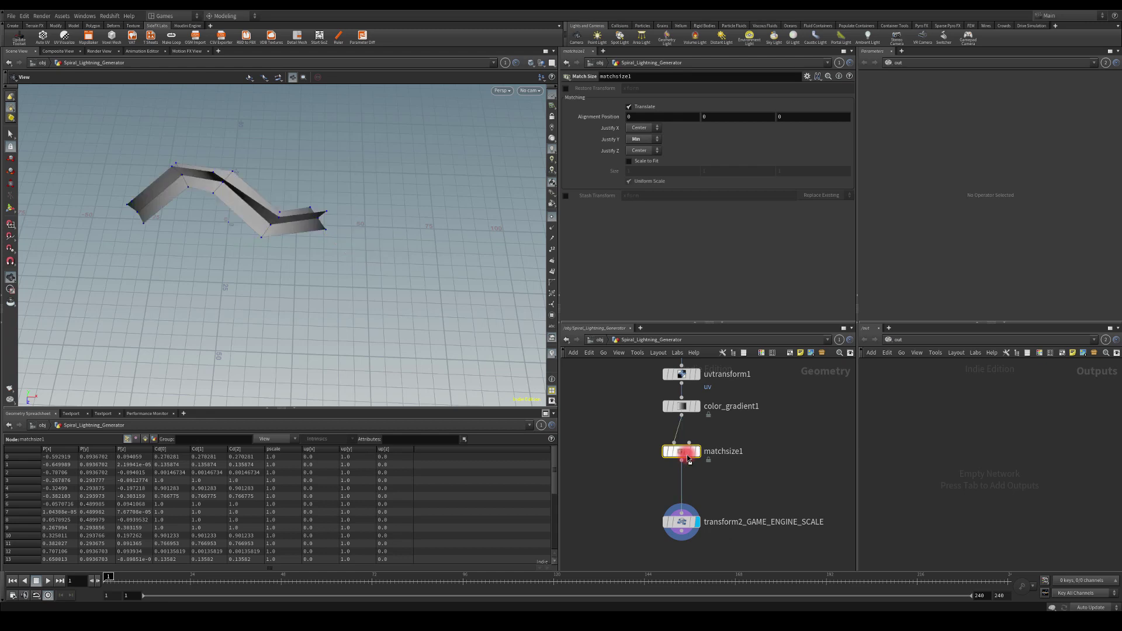
Set matchsize1's Justify Y to Center so the mesh is centred vertically.
{"action": "left_click", "coordinate": [641, 140]}
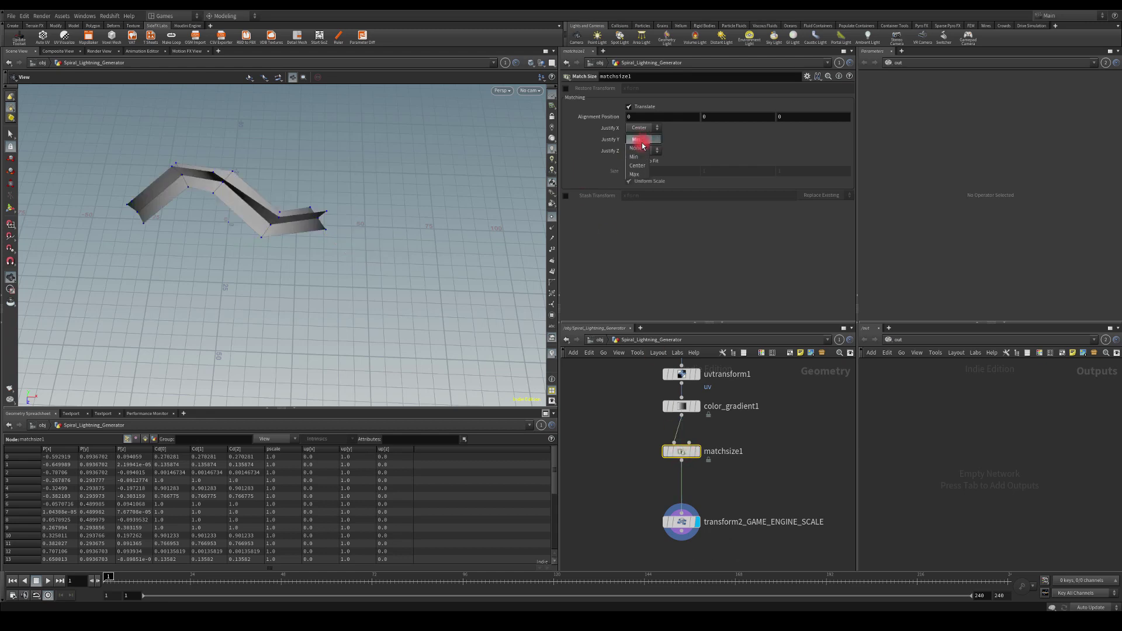
{"action": "left_click", "coordinate": [637, 165]}
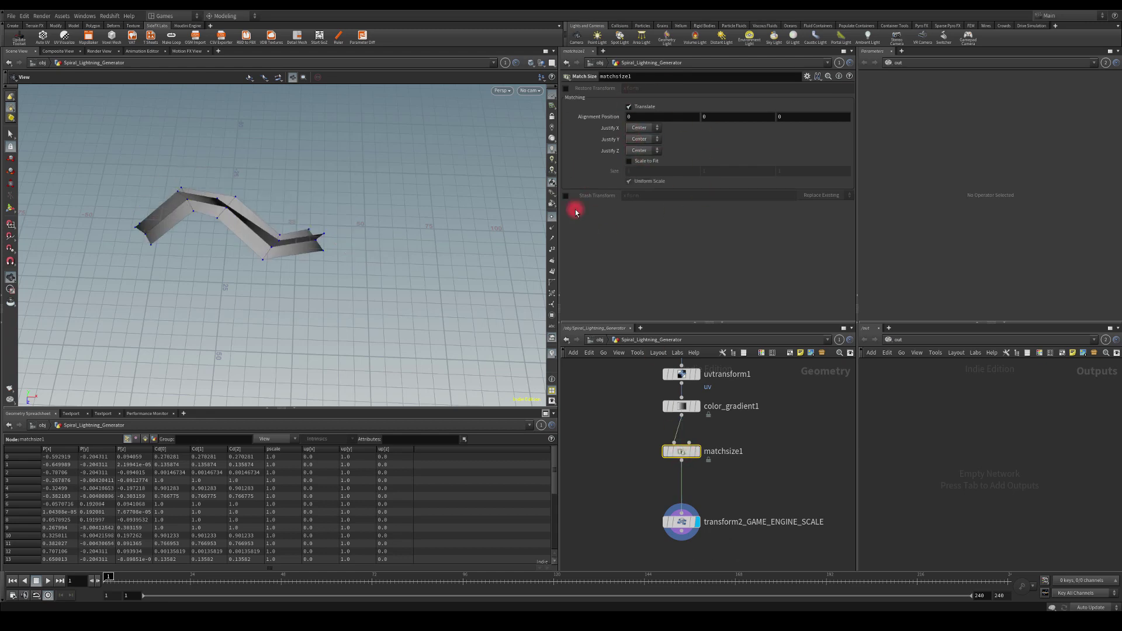
{"action": "left_click_drag", "start_coordinate": [337, 298], "coordinate": [374, 245]}
Try different segment counts on the resample node.
{"action": "scroll", "coordinate": [634, 409], "scroll_direction": "up", "scroll_amount": 5}
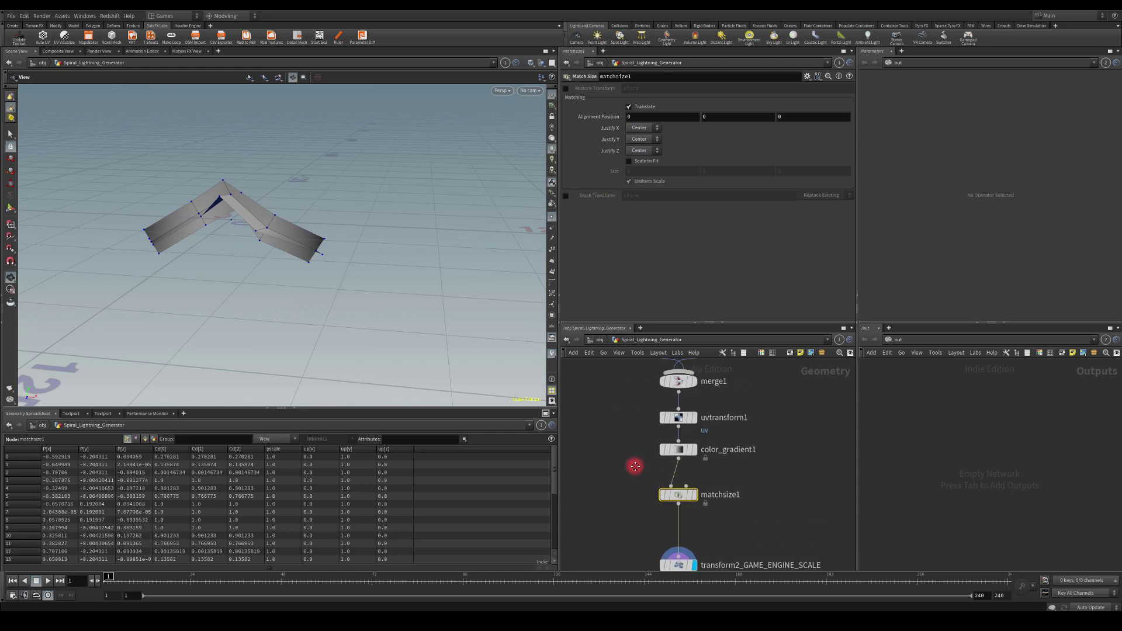
{"action": "left_click", "coordinate": [678, 453]}
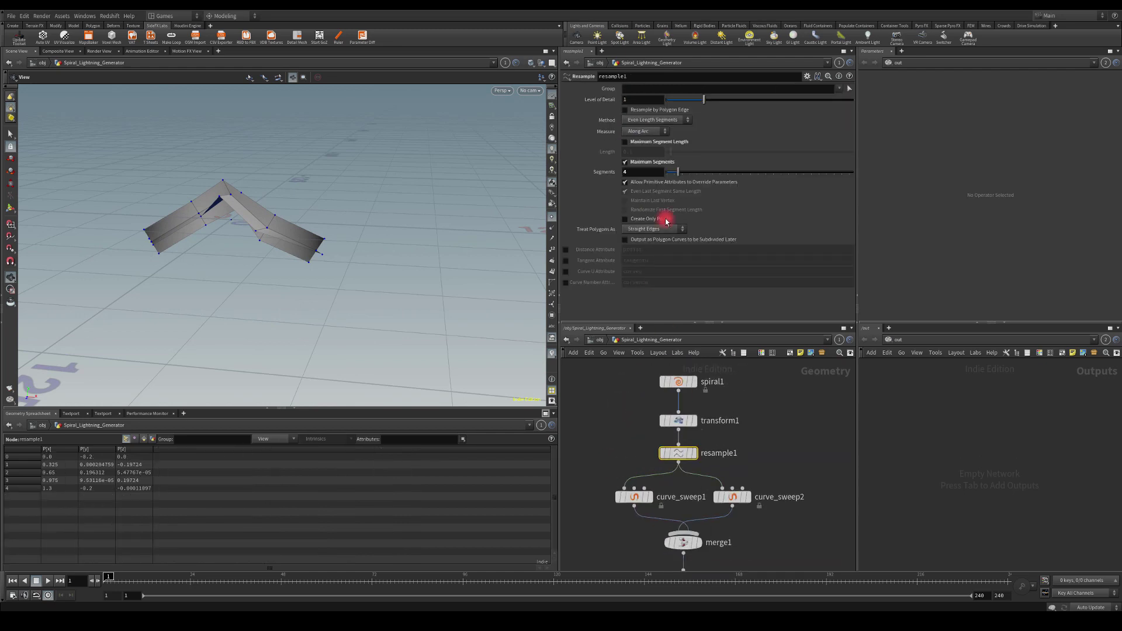
{"action": "left_click_drag", "start_coordinate": [665, 169], "coordinate": [724, 168]}
Set spiral1 to 1 loop and Rotation 159.3, undo the height tweak, and inspect the arch.
{"action": "left_click", "coordinate": [678, 382]}
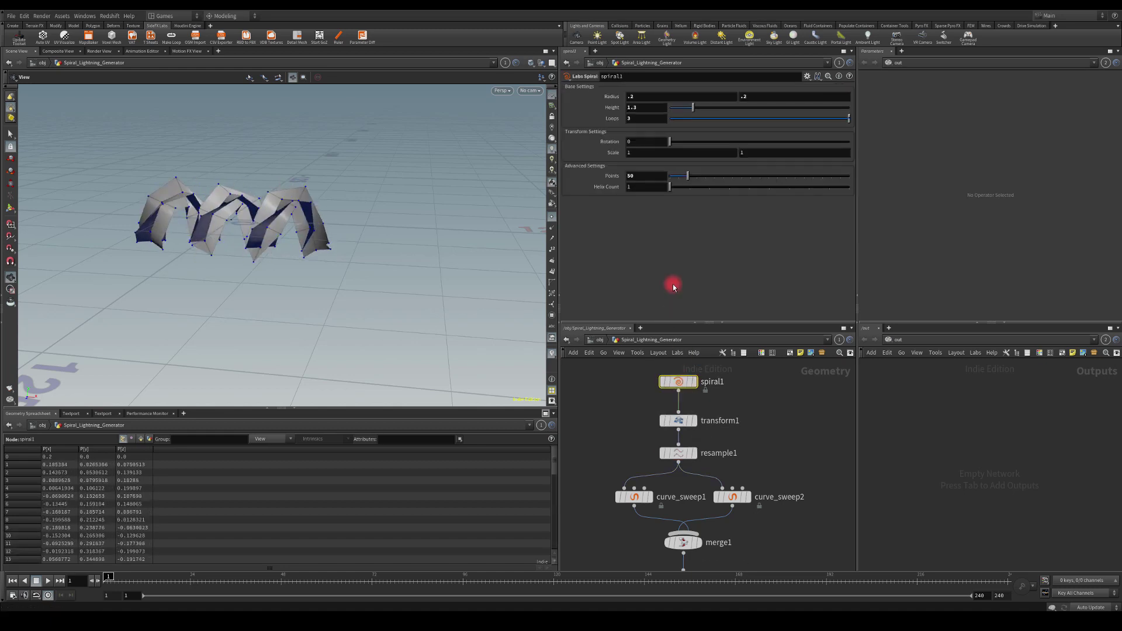
{"action": "left_click_drag", "start_coordinate": [673, 127], "coordinate": [763, 122]}
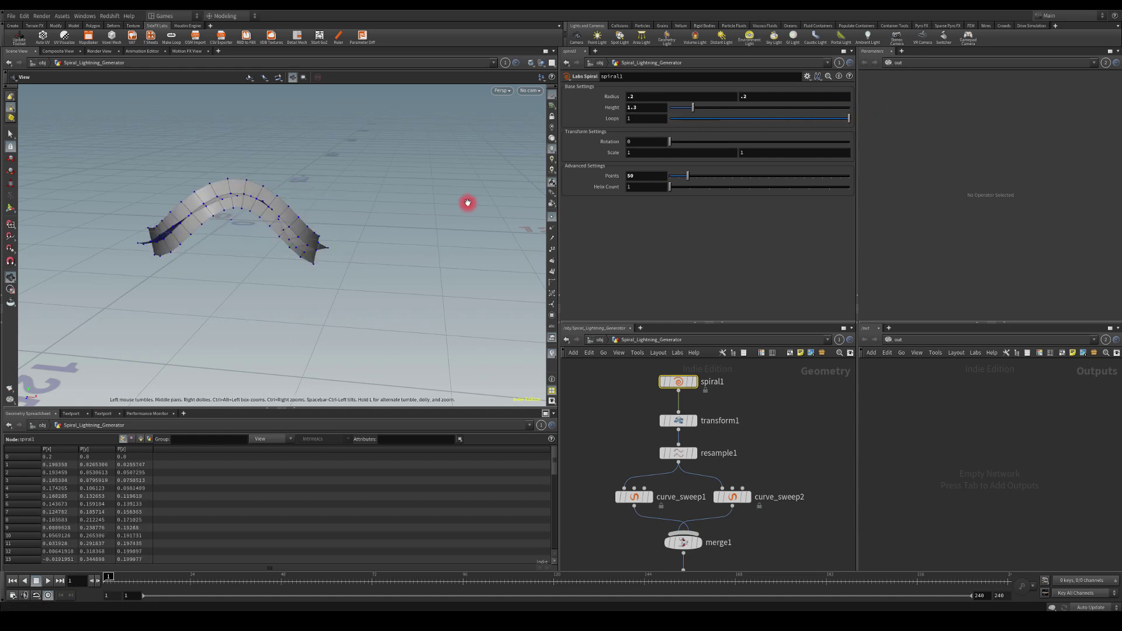
{"action": "left_click_drag", "start_coordinate": [465, 200], "coordinate": [493, 166]}
{"action": "left_click_drag", "start_coordinate": [697, 109], "coordinate": [657, 103]}
{"action": "key", "text": "ctrl+z"}
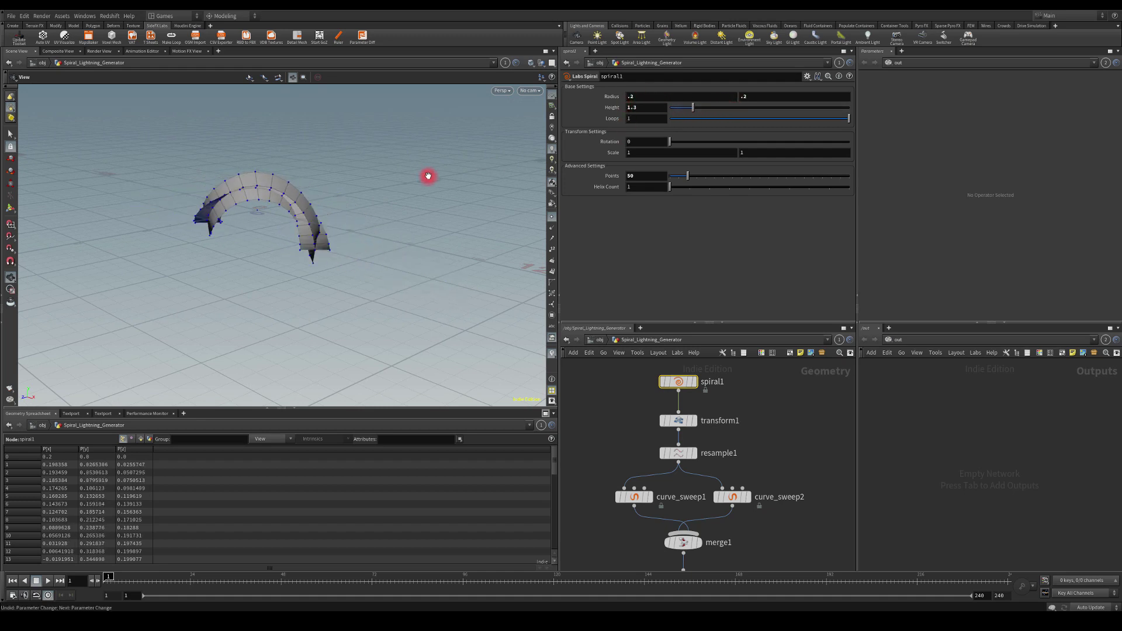
{"action": "left_click_drag", "start_coordinate": [429, 176], "coordinate": [515, 164]}
{"action": "left_click_drag", "start_coordinate": [670, 142], "coordinate": [693, 138]}
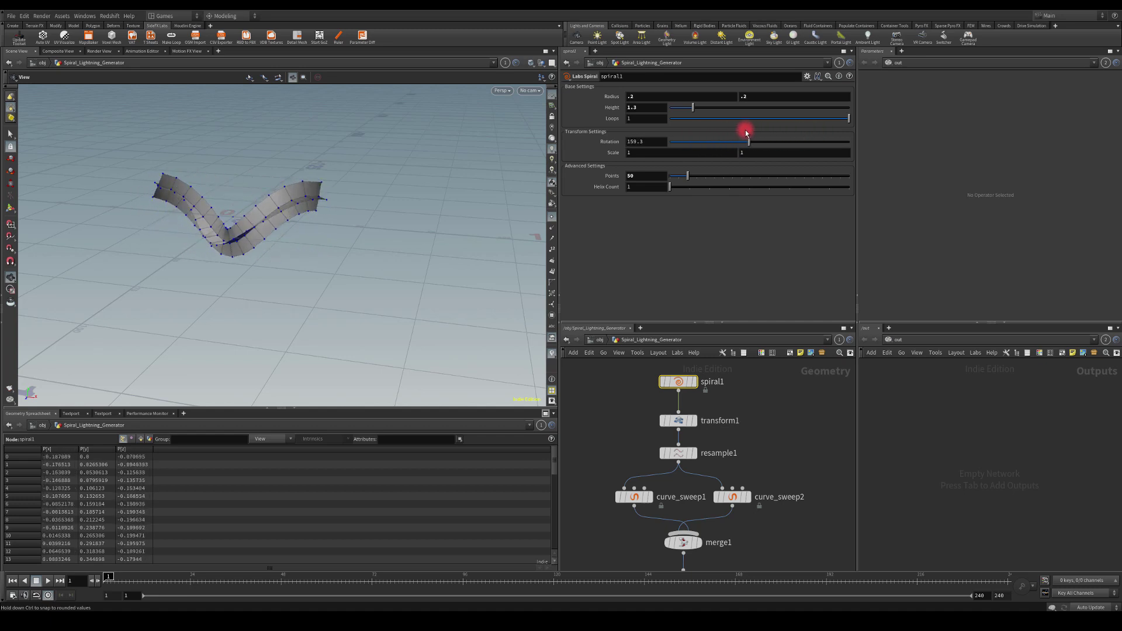
{"action": "left_click_drag", "start_coordinate": [281, 148], "coordinate": [367, 145]}
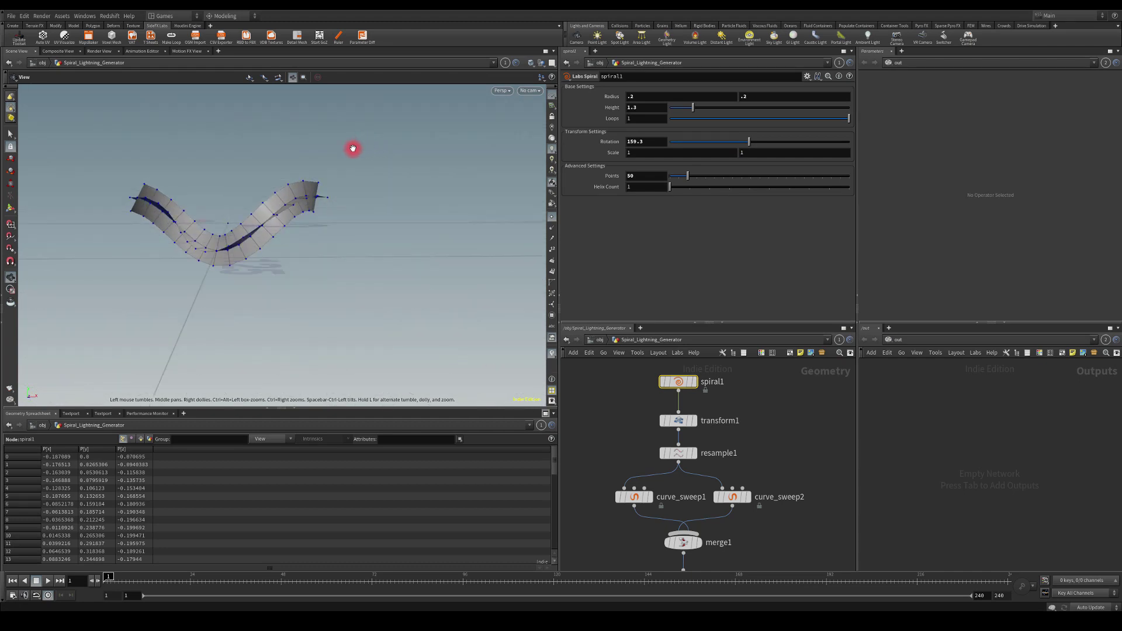
{"action": "left_click_drag", "start_coordinate": [371, 142], "coordinate": [187, 204]}
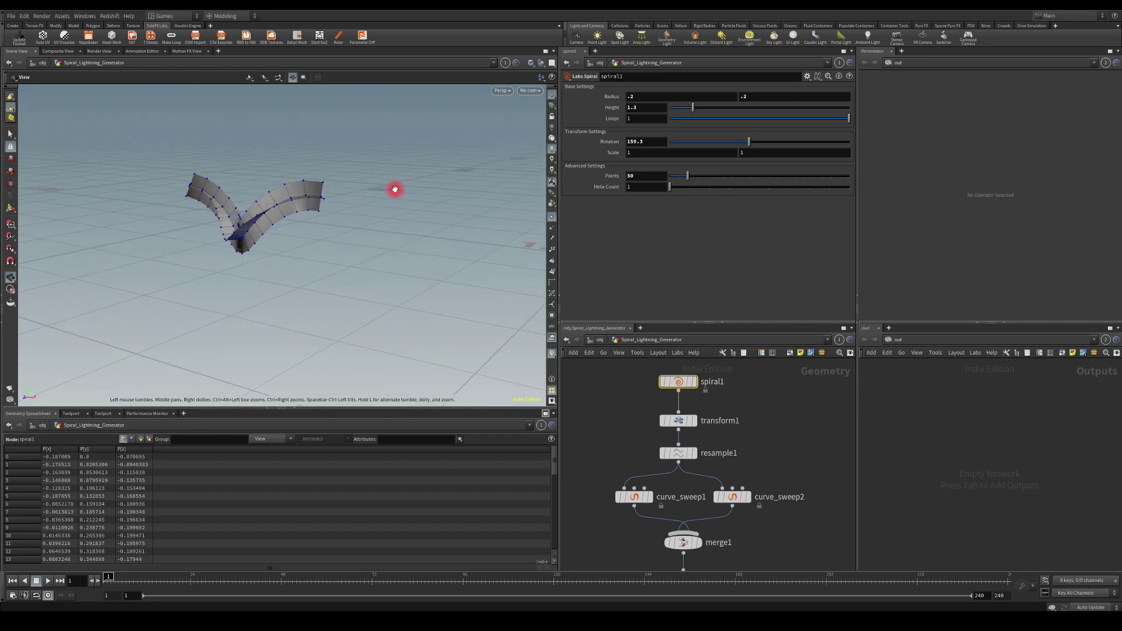
{"action": "left_click_drag", "start_coordinate": [395, 189], "coordinate": [438, 321]}
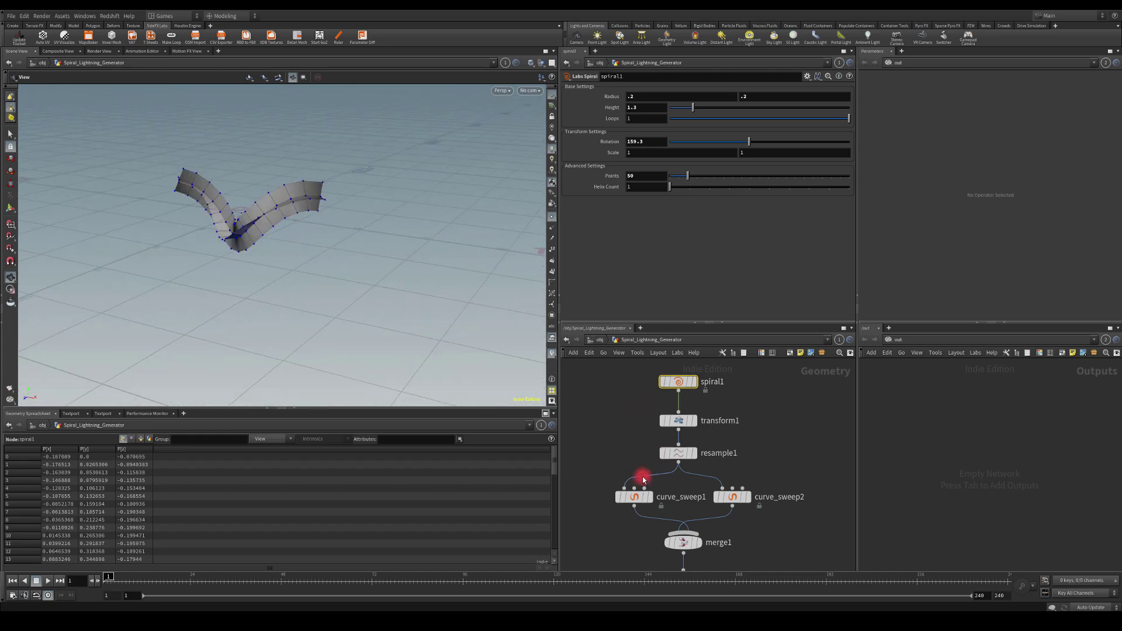
Add a middle point at position 0.5 to curve_sweep1's Scale Ramp.
{"action": "left_click", "coordinate": [634, 496]}
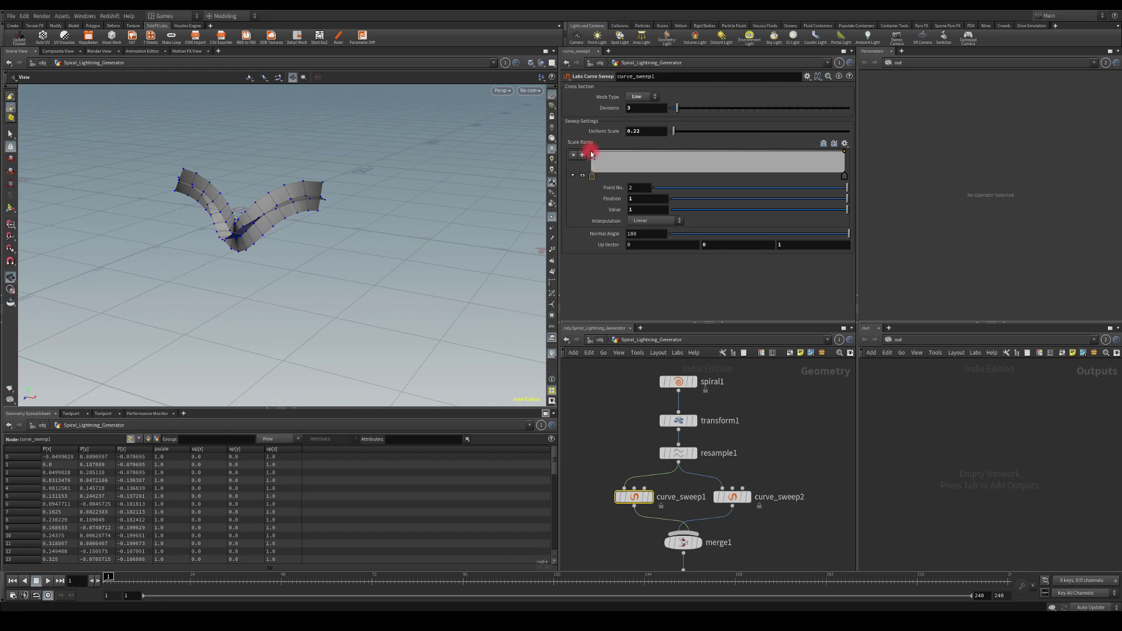
{"action": "left_click_drag", "start_coordinate": [606, 154], "coordinate": [717, 149]}
{"action": "type", "text": ".5"}
{"action": "key", "text": "Return"}
Set curve_sweep1's ramp start and end point values to 0.1.
{"action": "left_click_drag", "start_coordinate": [592, 158], "coordinate": [587, 173]}
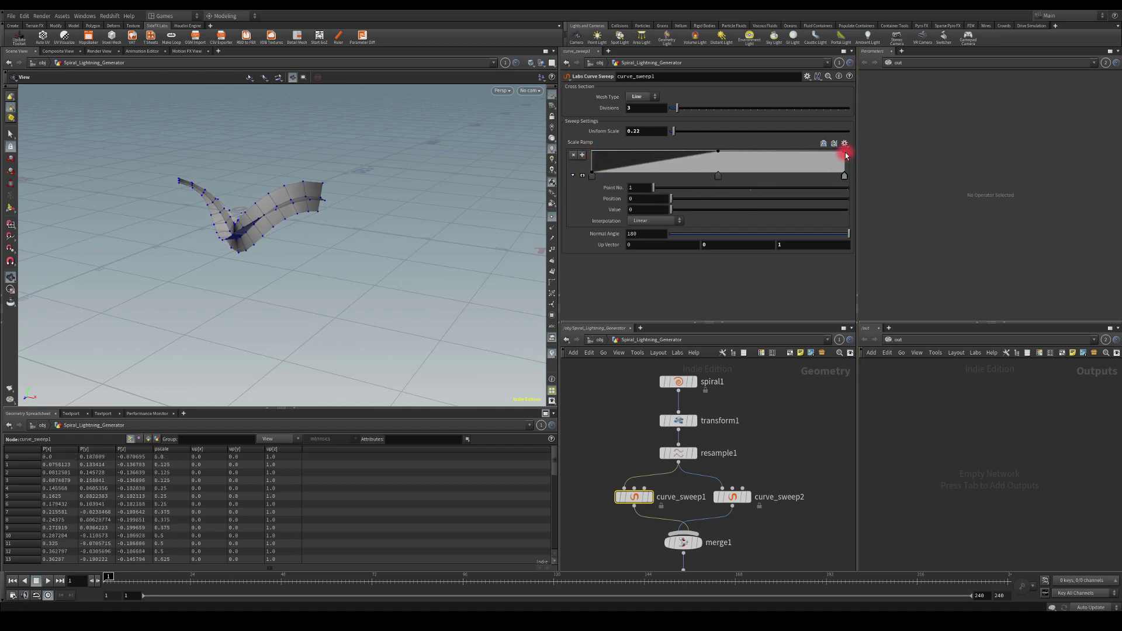
{"action": "left_click_drag", "start_coordinate": [845, 154], "coordinate": [852, 171]}
{"action": "left_click", "coordinate": [708, 210]}
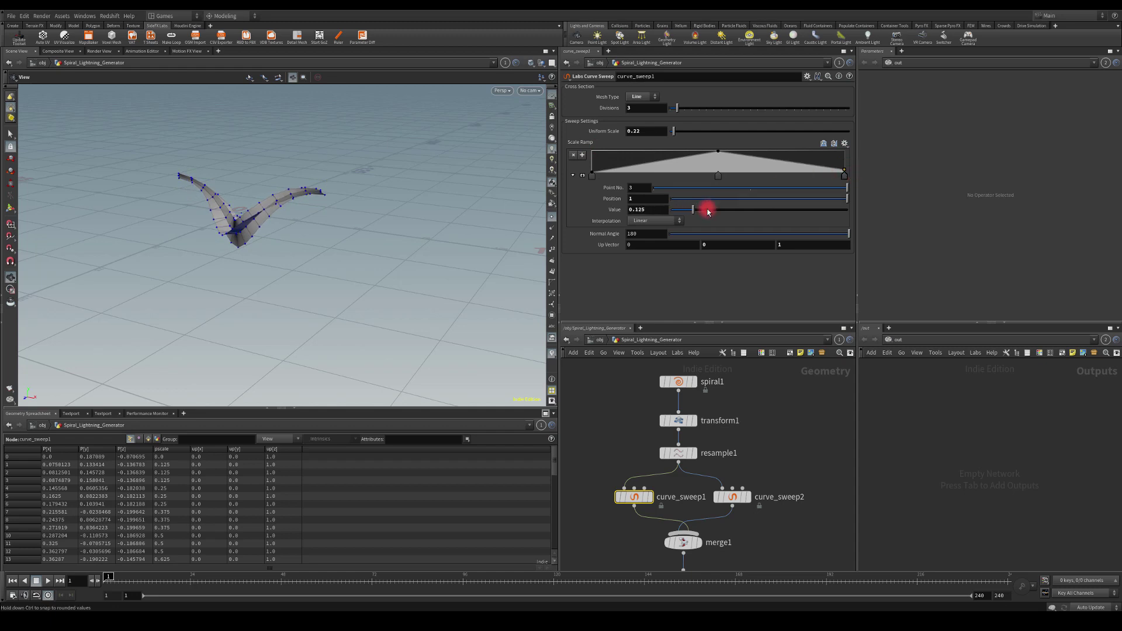
{"action": "double_click", "coordinate": [645, 209]}
{"action": "type", "text": ".1"}
{"action": "key", "text": "Return"}
{"action": "left_click_drag", "start_coordinate": [592, 174], "coordinate": [592, 165]}
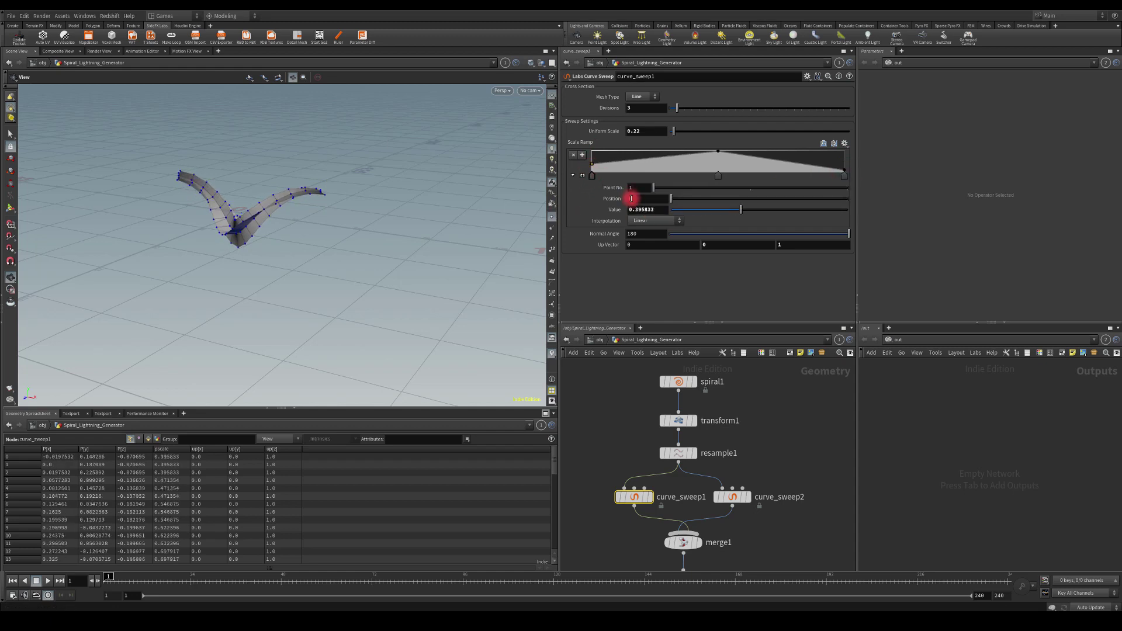
{"action": "type", "text": ".1"}
{"action": "key", "text": "Return"}
Inspect the tapered sweep and check the ramp presets without applying one.
{"action": "left_click_drag", "start_coordinate": [258, 243], "coordinate": [315, 249]}
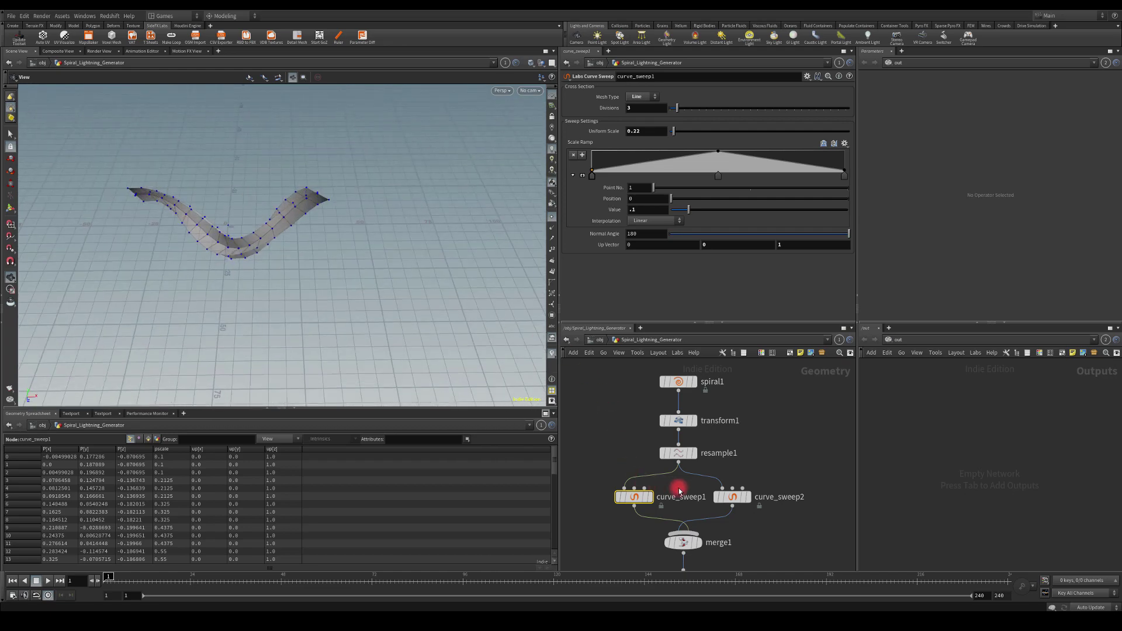
{"action": "left_click", "coordinate": [846, 144]}
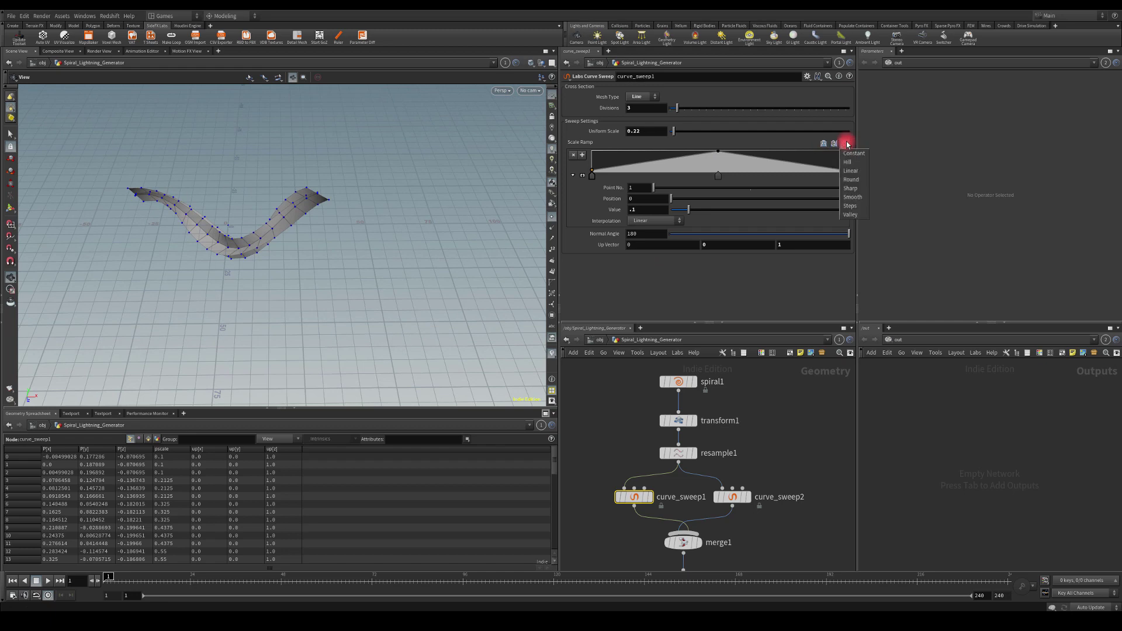
{"action": "left_click", "coordinate": [822, 163]}
{"action": "left_click", "coordinate": [732, 497]}
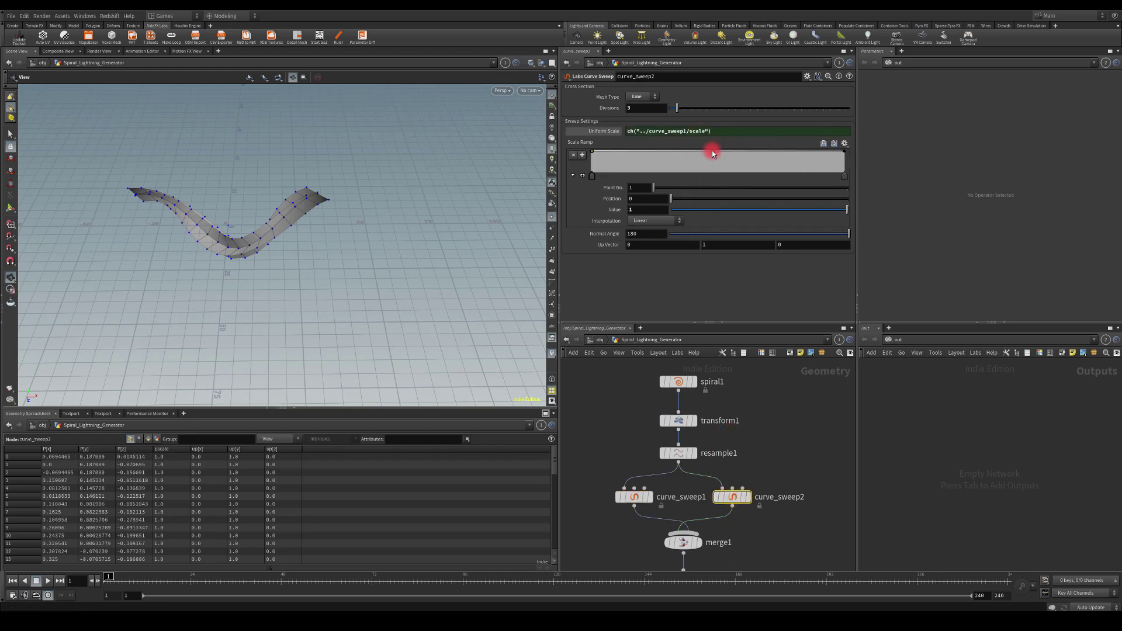
Add a middle point to curve_sweep2's Scale Ramp at position 0.5, value 1.
{"action": "left_click_drag", "start_coordinate": [713, 153], "coordinate": [709, 156]}
{"action": "left_click", "coordinate": [647, 198]}
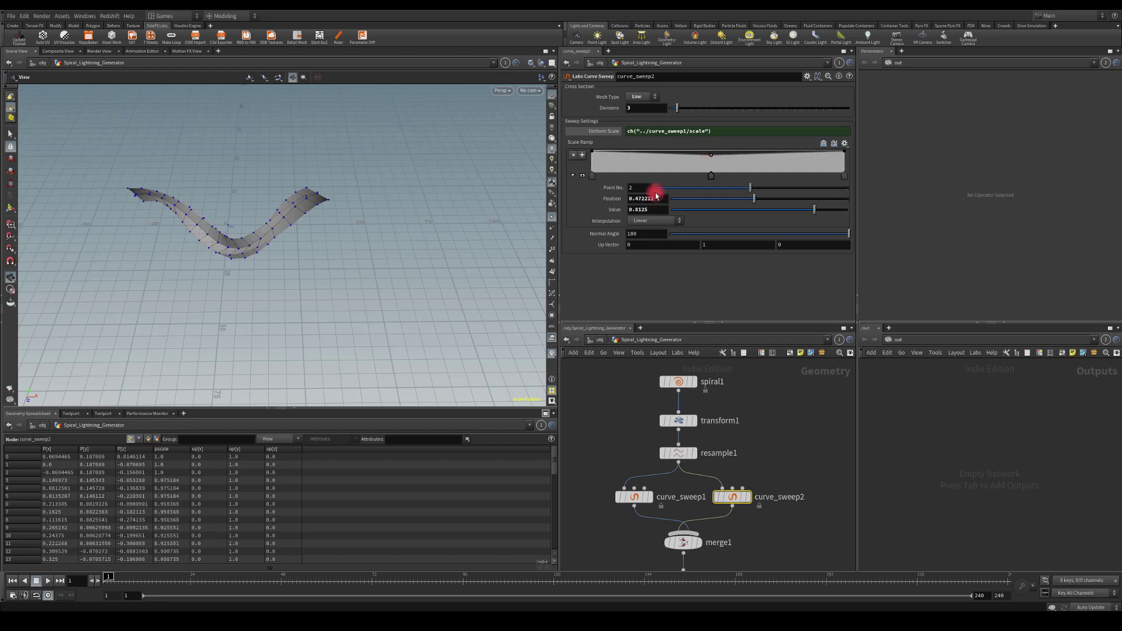
{"action": "type", "text": ".5"}
{"action": "key", "text": "Return"}
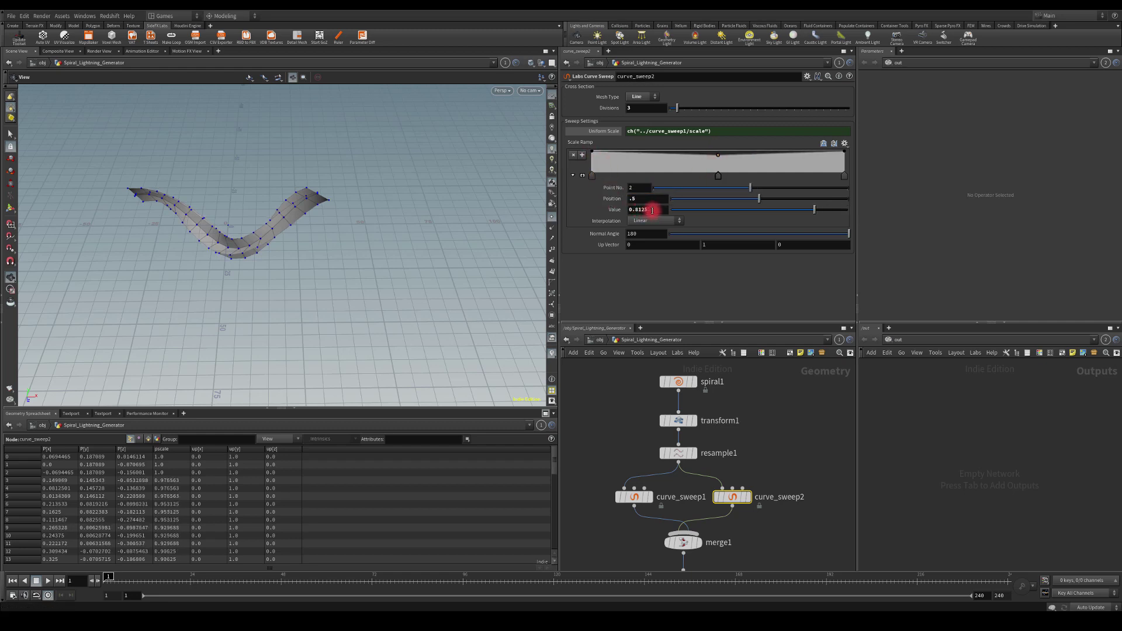
{"action": "type", "text": "1"}
{"action": "left_click", "coordinate": [569, 162]}
Set curve_sweep2's ramp start and end values to 0.1 and inspect the taper.
{"action": "left_click_drag", "start_coordinate": [591, 155], "coordinate": [591, 165]}
{"action": "left_click", "coordinate": [647, 209]}
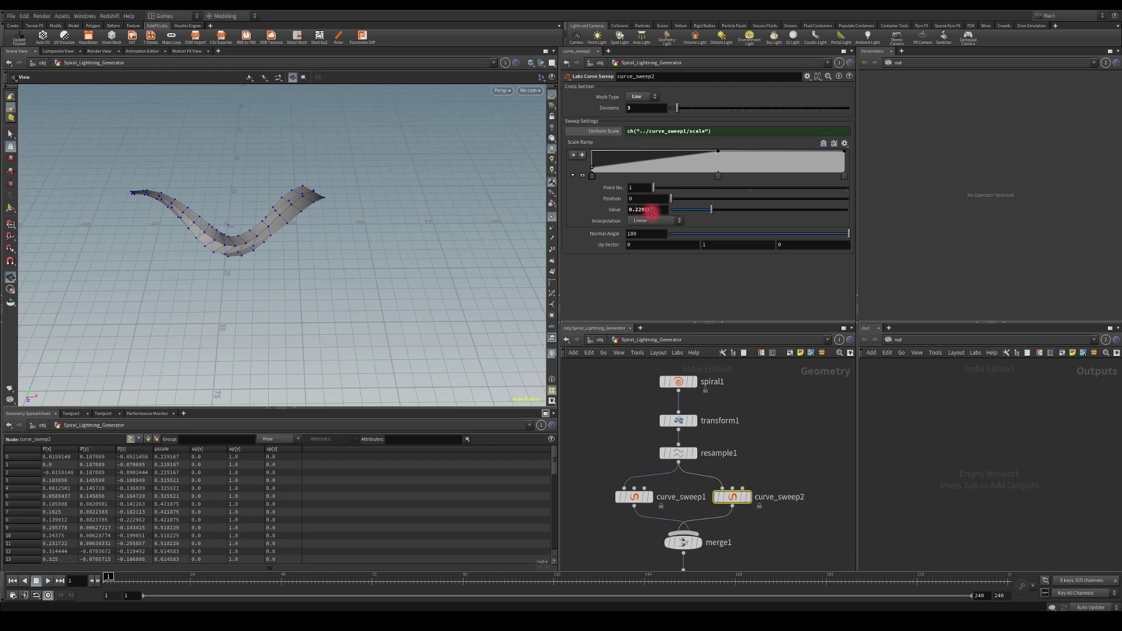
{"action": "type", "text": ".1"}
{"action": "key", "text": "Return"}
{"action": "left_click_drag", "start_coordinate": [845, 153], "coordinate": [845, 161]}
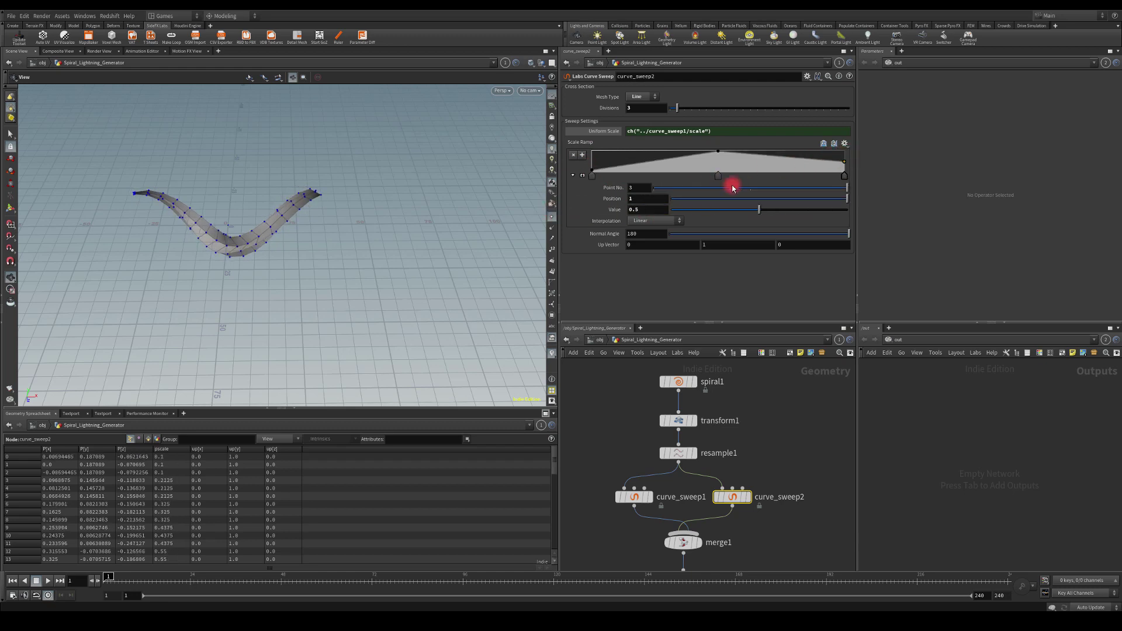
{"action": "left_click", "coordinate": [648, 212]}
{"action": "type", "text": ".1"}
{"action": "key", "text": "Return"}
{"action": "left_click_drag", "start_coordinate": [359, 210], "coordinate": [209, 202]}
{"action": "left_click_drag", "start_coordinate": [376, 235], "coordinate": [358, 288]}
Experiment with spiral1's Loops, trying a value of 2.
{"action": "left_click", "coordinate": [679, 383]}
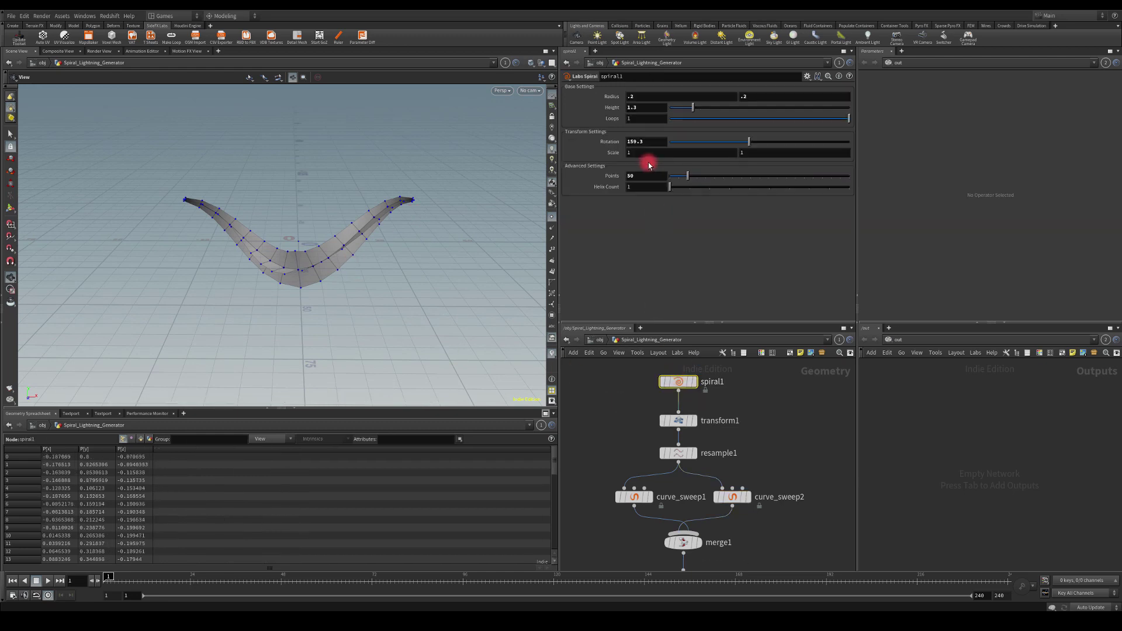
{"action": "left_click_drag", "start_coordinate": [812, 118], "coordinate": [849, 118]}
{"action": "left_click_drag", "start_coordinate": [651, 118], "coordinate": [567, 121]}
{"action": "type", "text": "2"}
{"action": "key", "text": "Return"}
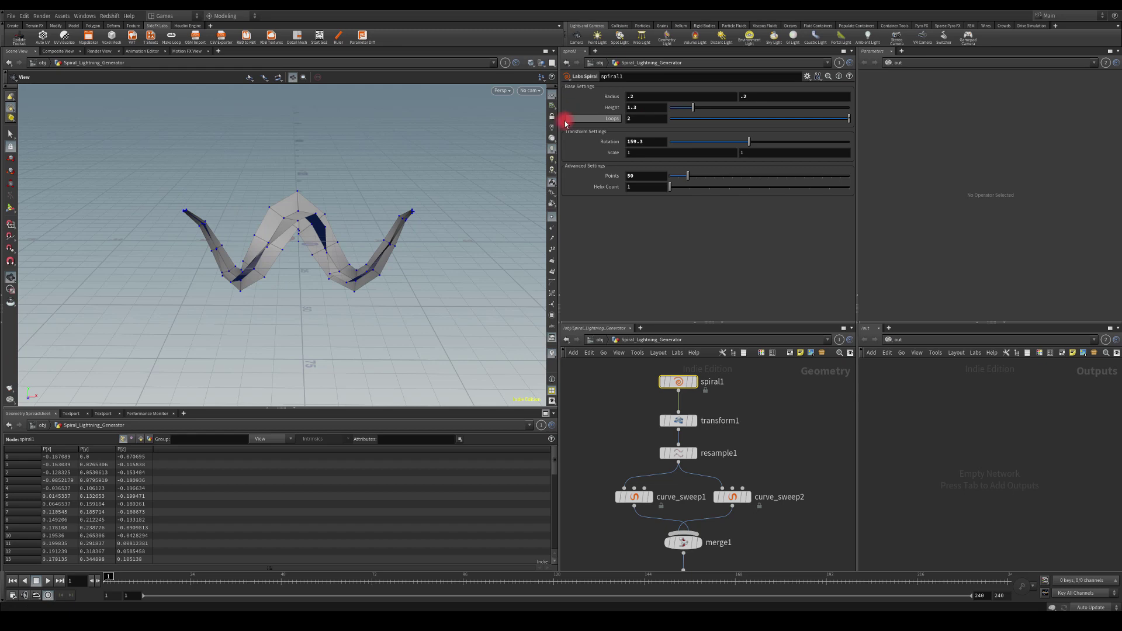
Settle spiral1 on 1.2 loops and bring the downstream nodes into view.
{"action": "left_click_drag", "start_coordinate": [846, 120], "coordinate": [835, 120]}
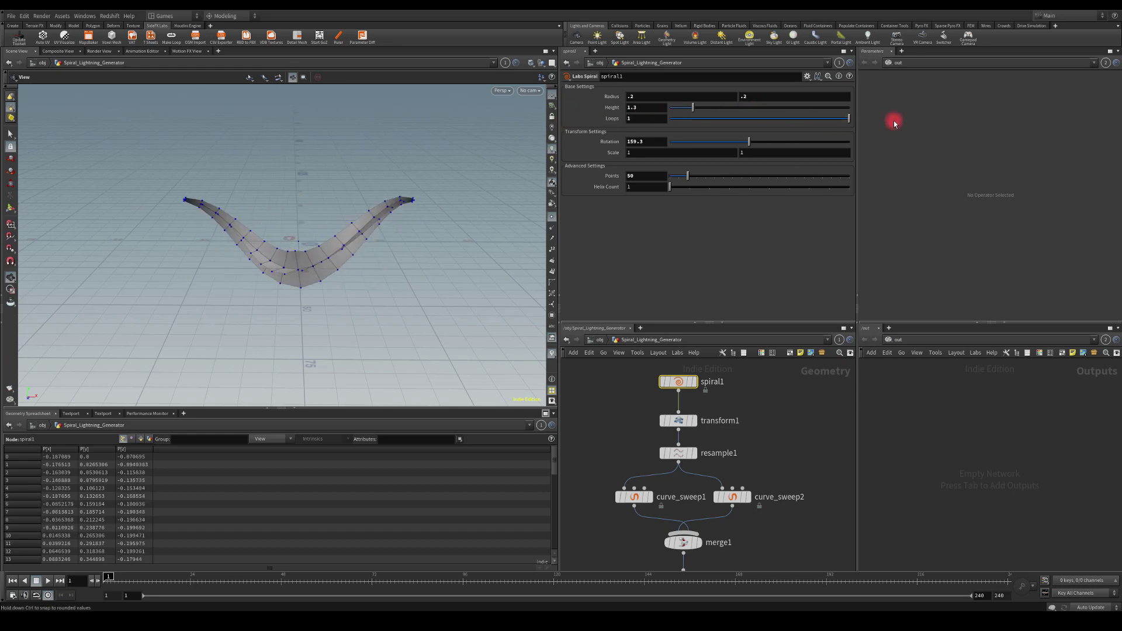
{"action": "left_click_drag", "start_coordinate": [640, 119], "coordinate": [556, 113]}
{"action": "type", "text": "1.2"}
{"action": "key", "text": "Return"}
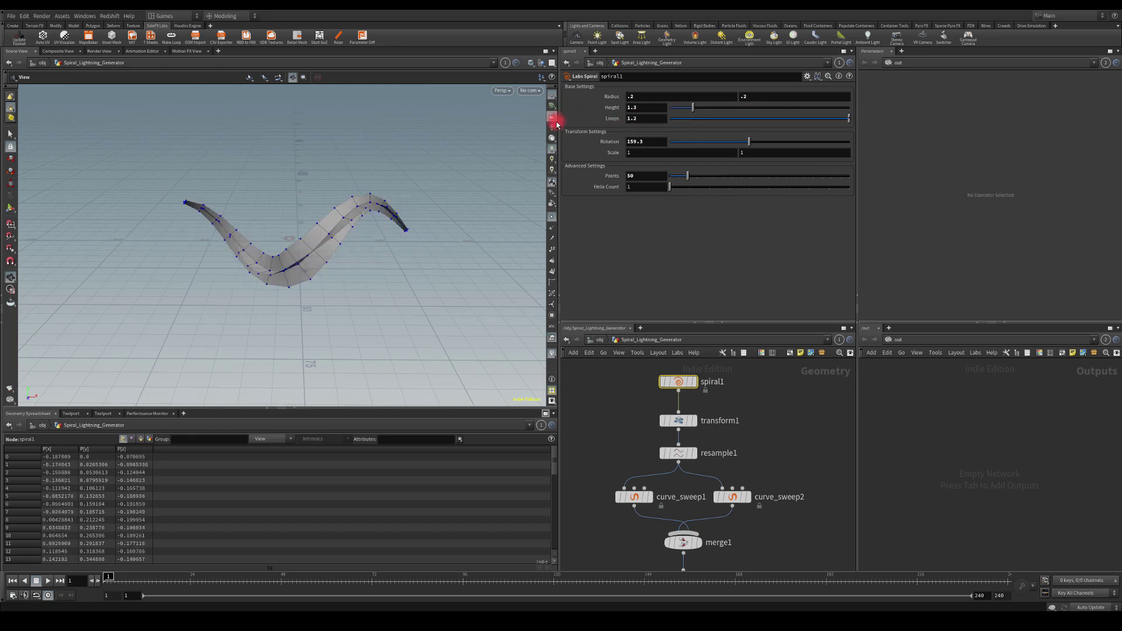
{"action": "mouse_move", "coordinate": [338, 183]}
{"action": "left_mouse_down"}
{"action": "mouse_move", "coordinate": [296, 159]}
{"action": "mouse_move", "coordinate": [333, 188]}
{"action": "mouse_move", "coordinate": [378, 258]}
{"action": "mouse_move", "coordinate": [310, 229]}
{"action": "mouse_move", "coordinate": [327, 152]}
{"action": "mouse_move", "coordinate": [468, 210]}
{"action": "mouse_move", "coordinate": [388, 223]}
{"action": "mouse_move", "coordinate": [349, 264]}
{"action": "mouse_move", "coordinate": [325, 167]}
{"action": "left_mouse_up"}
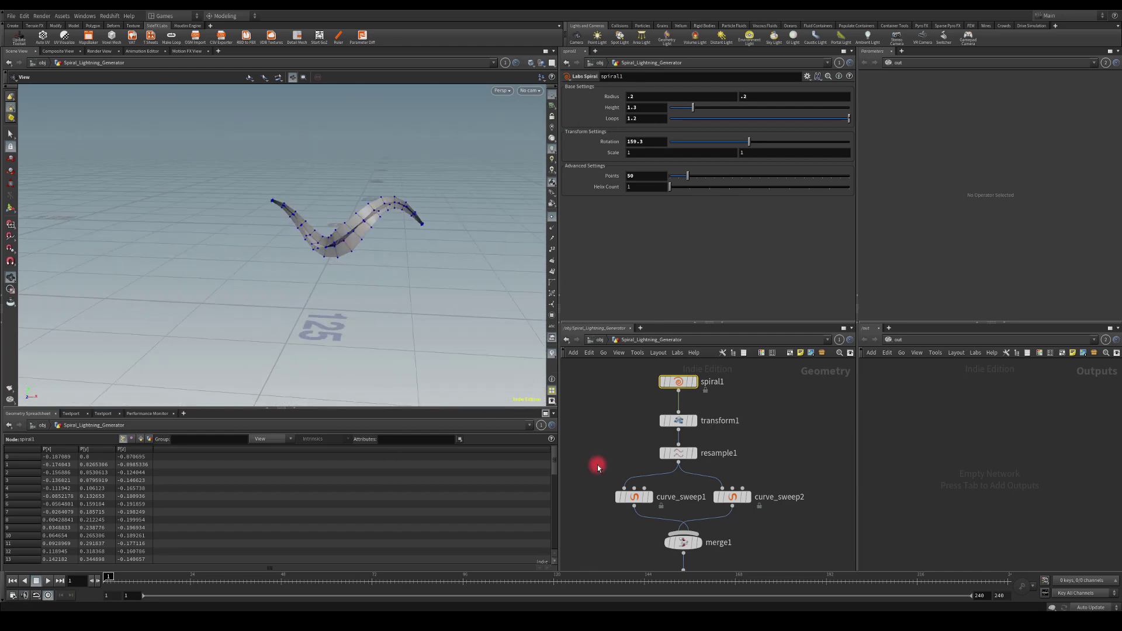
{"action": "middle_click_drag", "start_coordinate": [596, 461], "coordinate": [633, 401]}
{"action": "scroll", "coordinate": [643, 421], "scroll_direction": "down", "scroll_amount": 3}
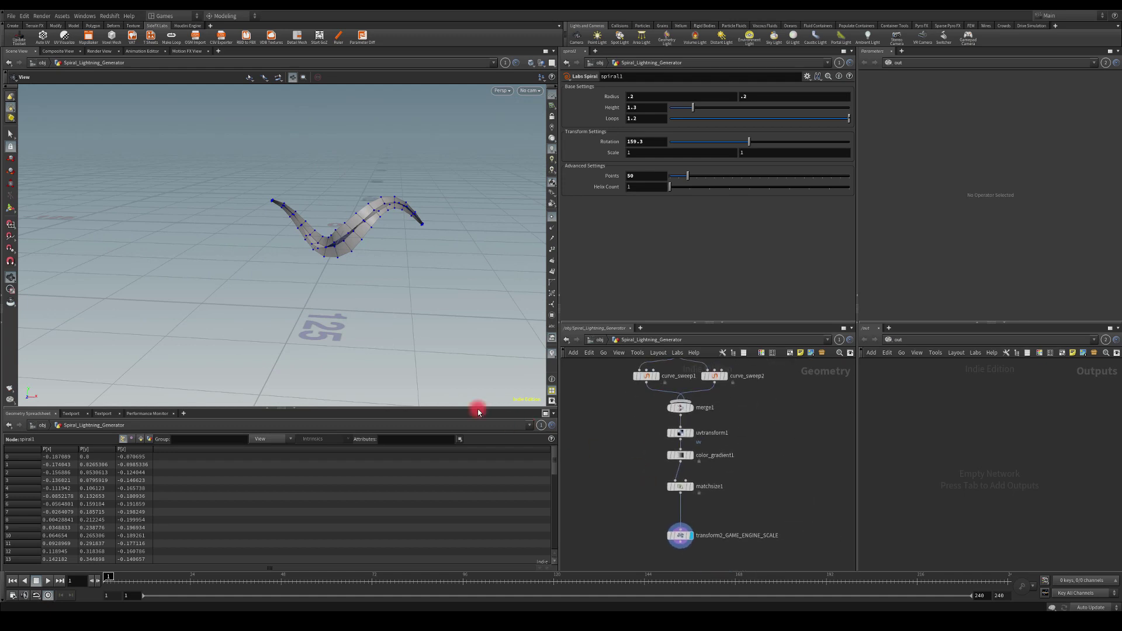
{"action": "left_click_drag", "start_coordinate": [422, 361], "coordinate": [344, 269]}
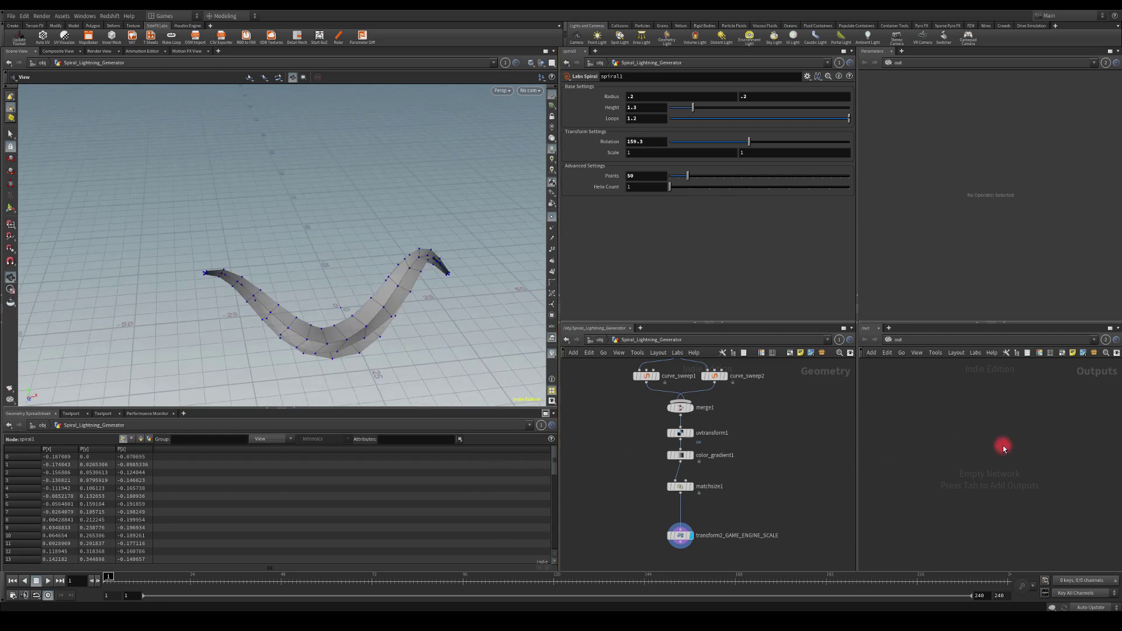